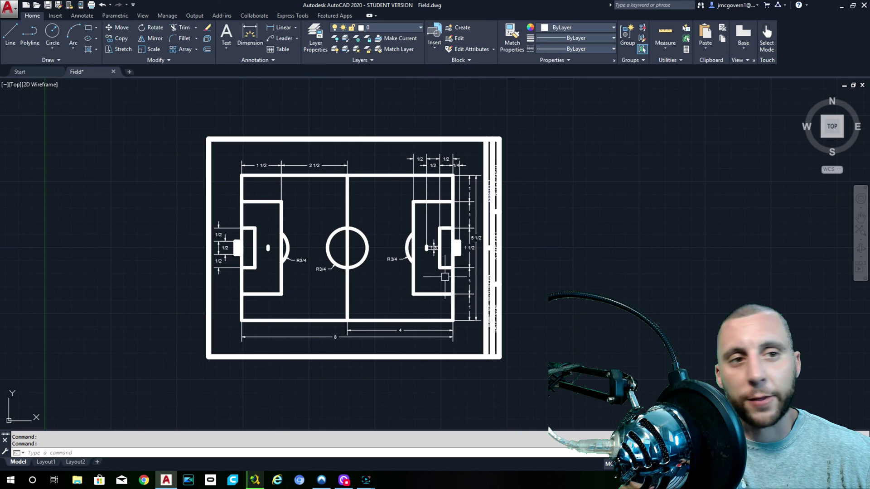
Step: Examine the soccer field drawing, including the goal netting, penalty spots, arcs and the dimensions around the field
scroll(436, 259, "up", 2)
middle_click_drag(404, 257, 441, 260)
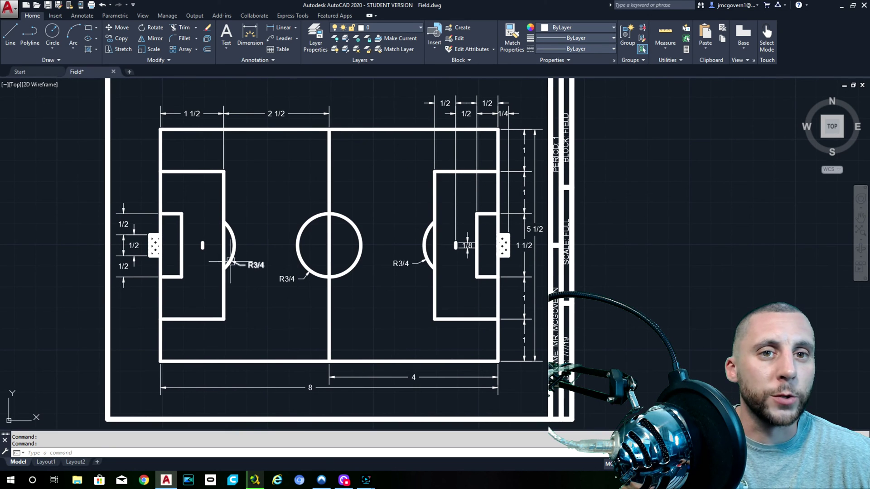
scroll(146, 242, "up", 2)
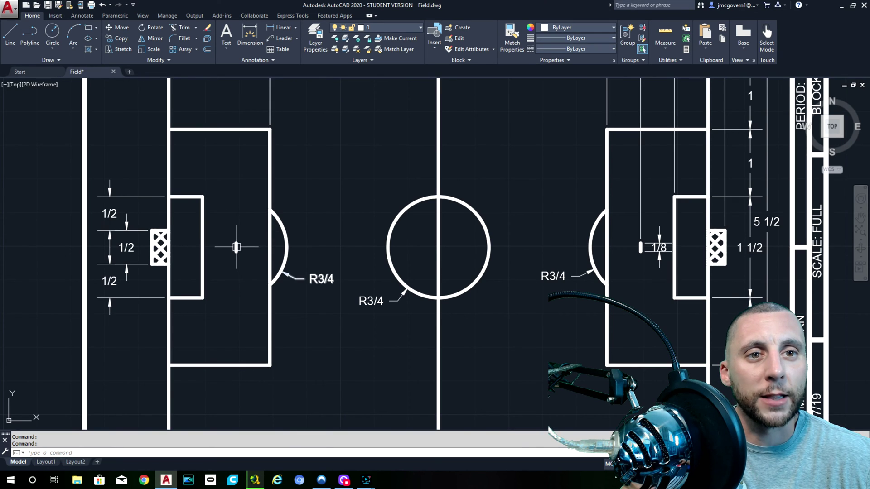
scroll(159, 252, "up", 8)
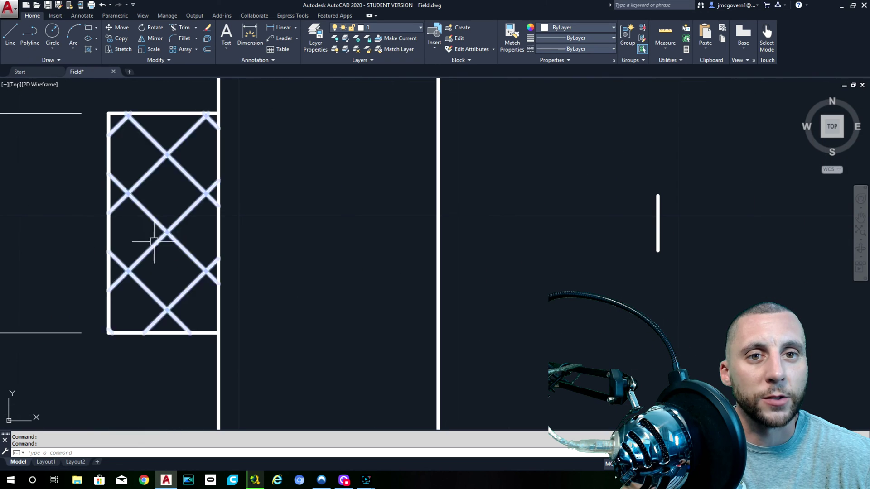
scroll(141, 219, "down", 8)
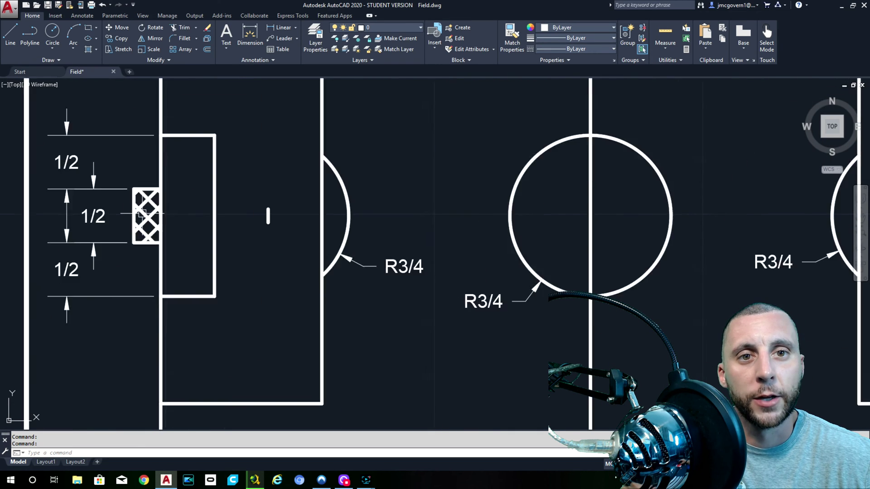
middle_click_drag(167, 220, 172, 235)
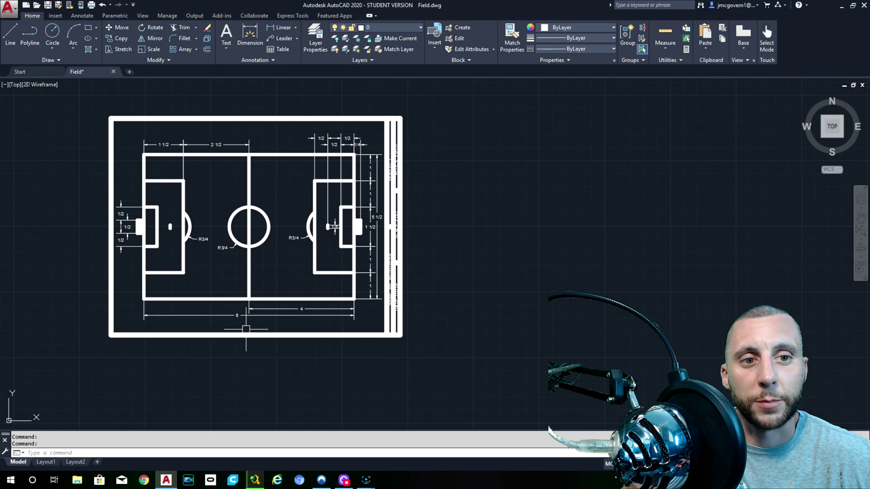
scroll(246, 329, "up", 4)
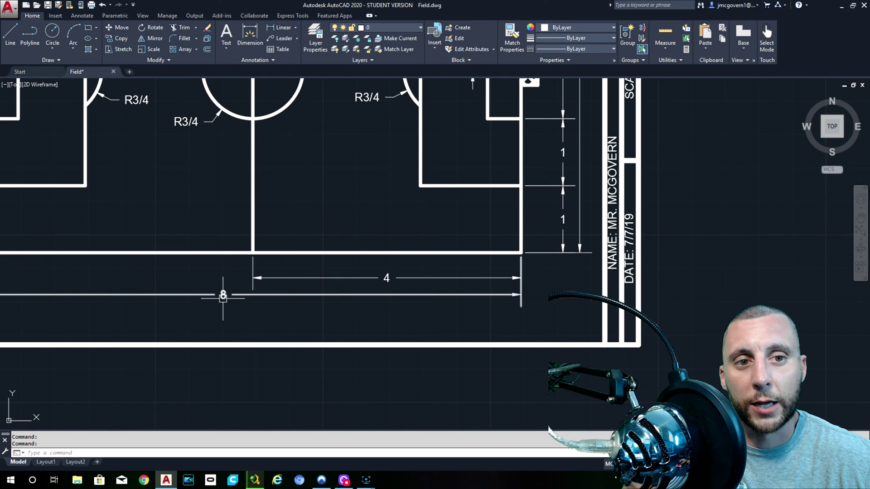
scroll(223, 296, "down", 4)
scroll(362, 196, "up", 2)
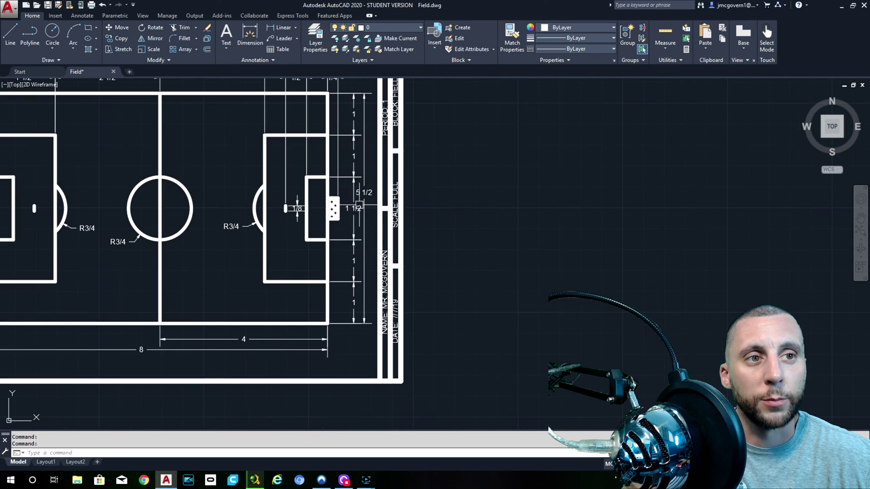
scroll(233, 276, "down", 2)
scroll(216, 344, "up", 2)
left_click(216, 344)
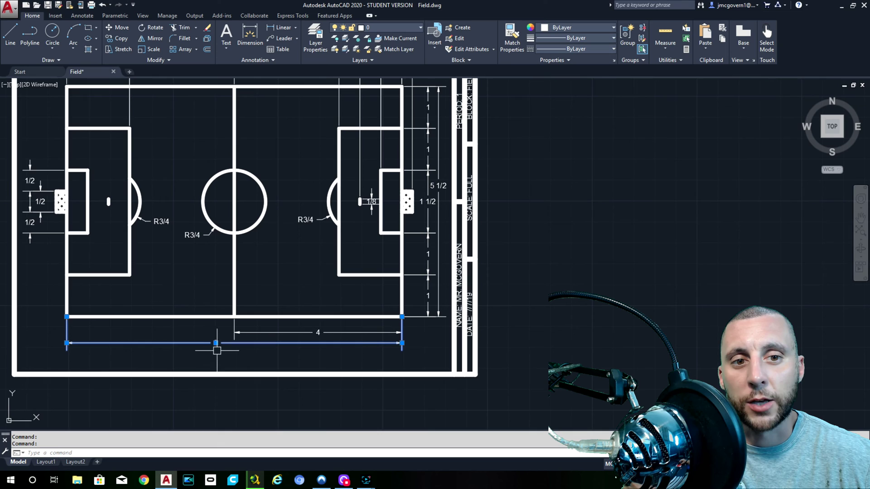
left_click(67, 317)
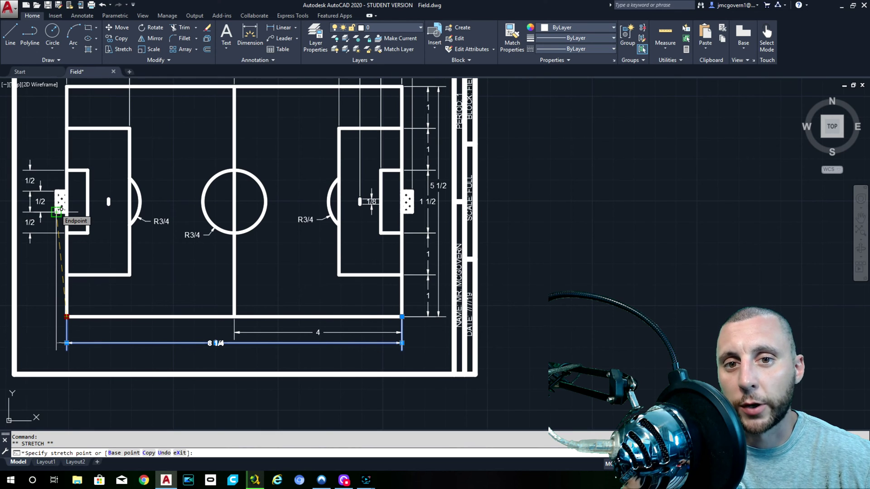
key("Escape")
key("Escape")
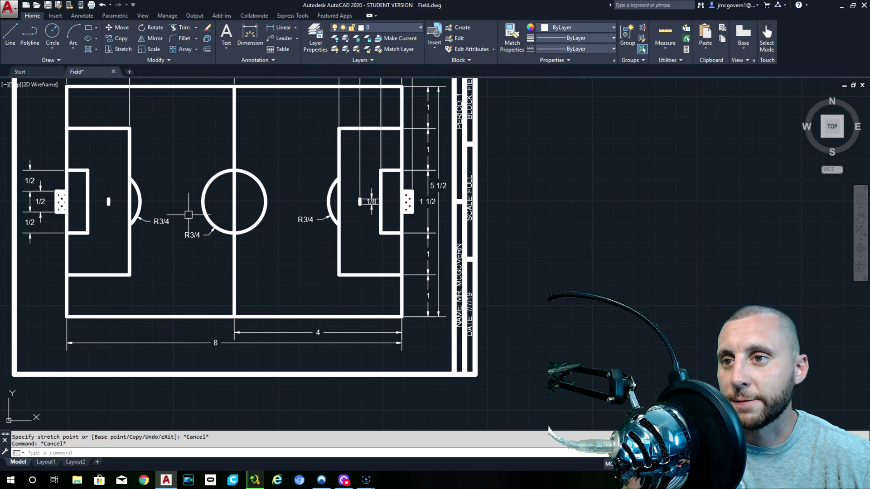
Step: Copy the entire dimensioned sheet, including border and title block, to the empty area directly beside the original
middle_click_drag(189, 215, 222, 236)
scroll(299, 195, "down", 5)
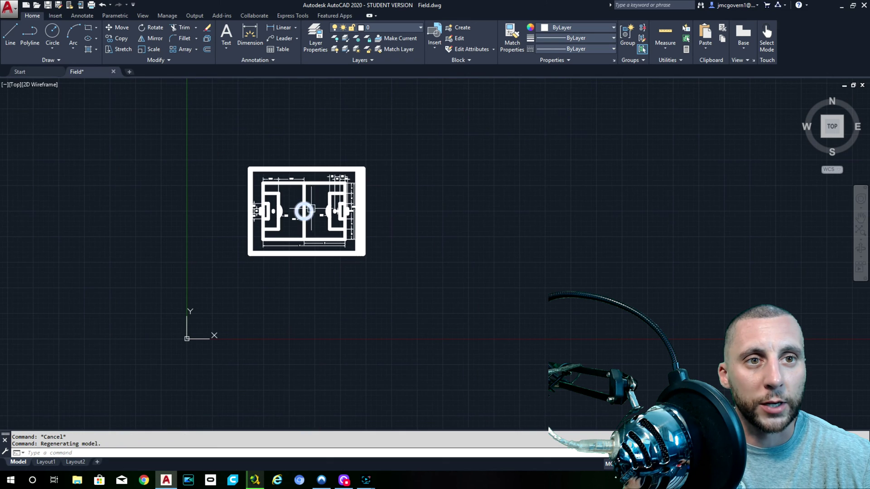
left_click(234, 161)
left_click(408, 267)
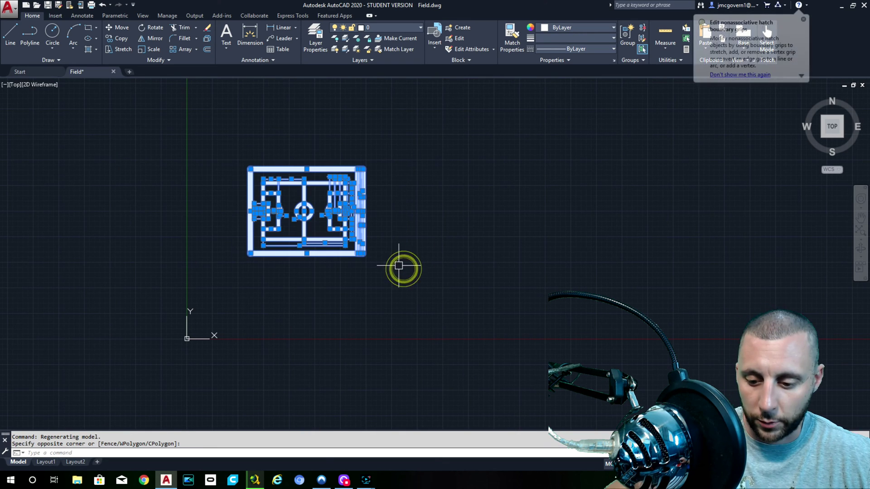
type("cop")
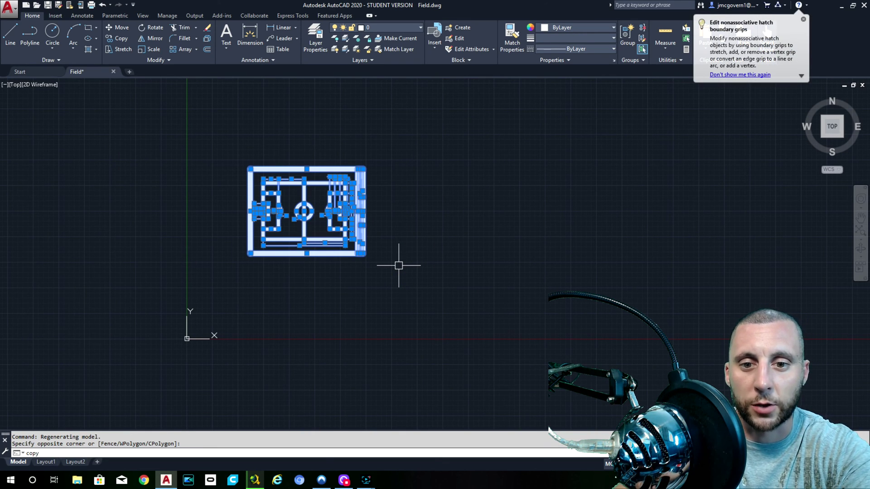
type("y")
key("Return")
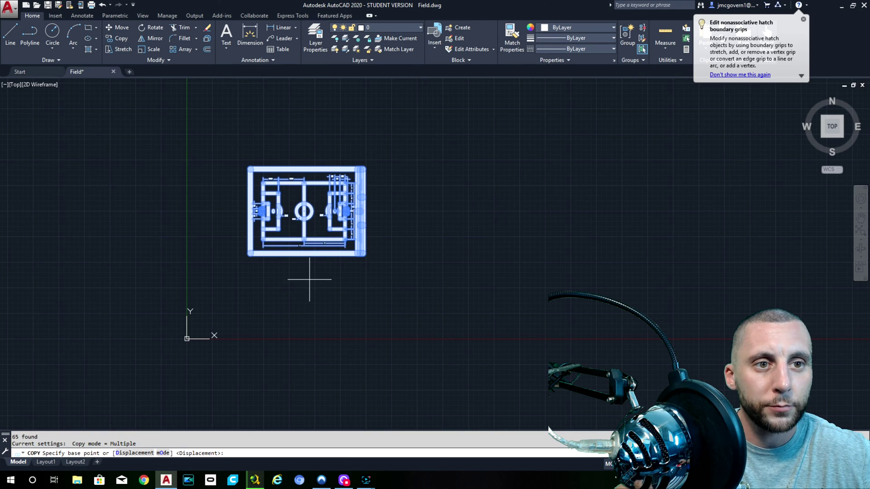
left_click(311, 253)
left_click(472, 255)
key("Escape")
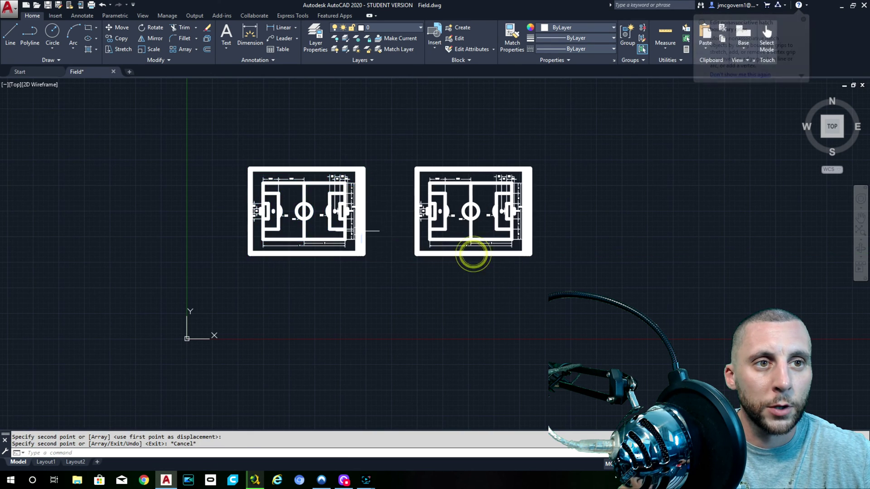
Step: Erase the field geometry and all its dimensions from the original sheet, keeping the border and title block
scroll(368, 237, "up", 8)
left_click(359, 164)
scroll(316, 227, "down", 4)
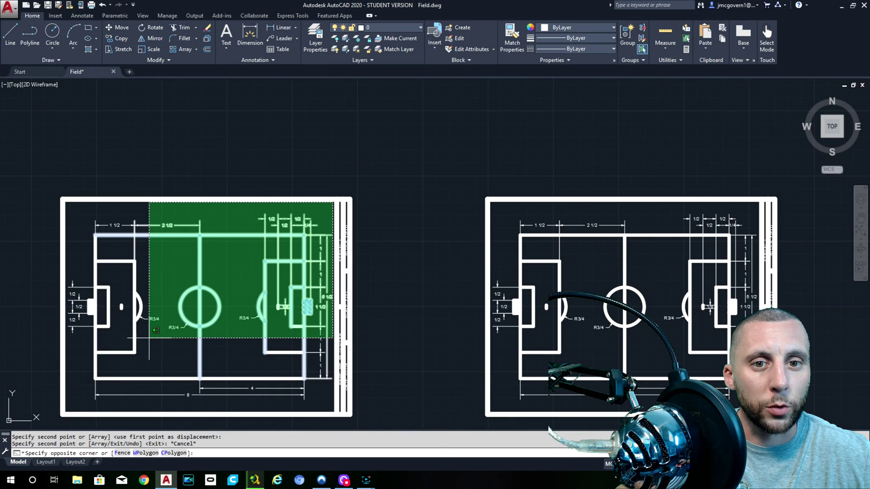
left_click(73, 401)
key("Delete")
Step: Draw a diagonal line across the emptied sheet from the border's upper-left inner corner to the title block's lower inner corner
middle_click_drag(186, 367, 223, 331)
left_click(10, 34)
left_click(99, 164)
left_click(370, 378)
key("Escape")
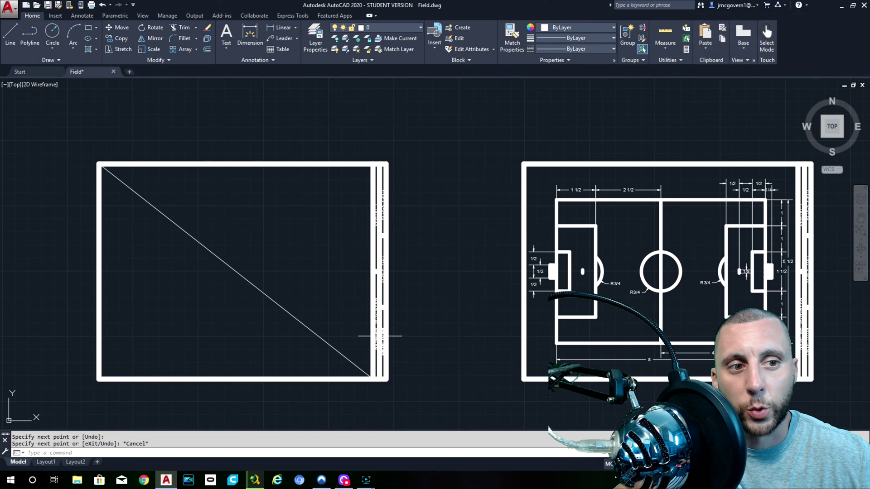
Step: Compare the title block columns on the emptied sheet with those on the dimensioned copy
scroll(401, 347, "up", 5)
middle_click_drag(381, 355, 332, 256)
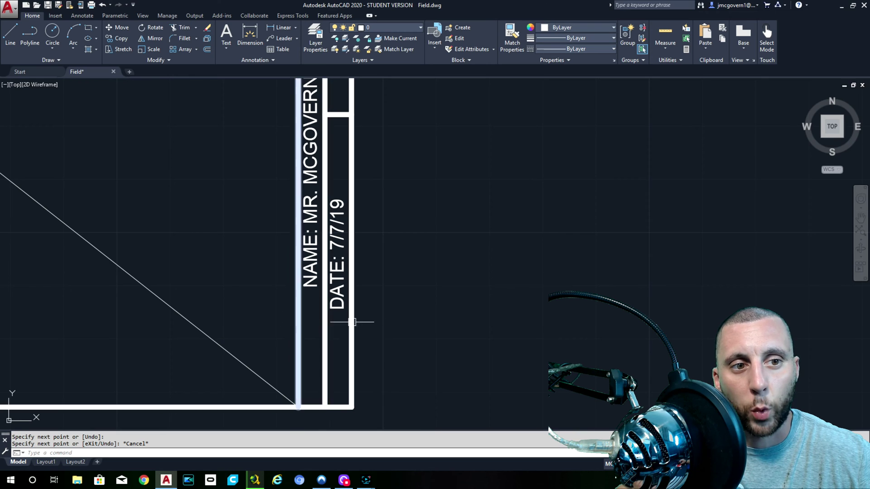
scroll(360, 343, "down", 5)
scroll(371, 267, "up", 8)
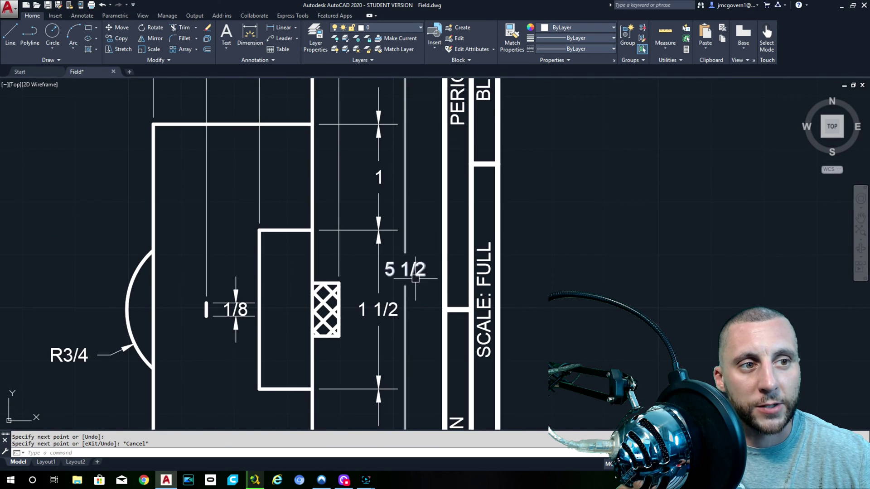
scroll(455, 283, "down", 8)
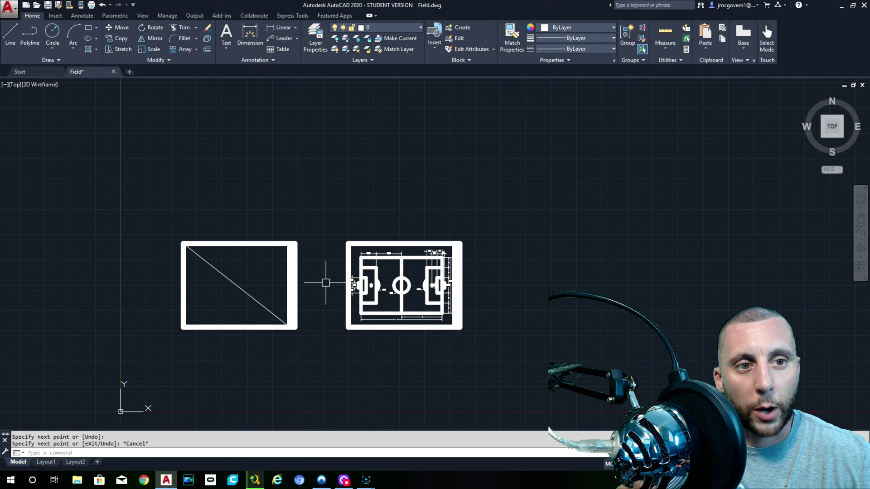
scroll(340, 267, "up", 4)
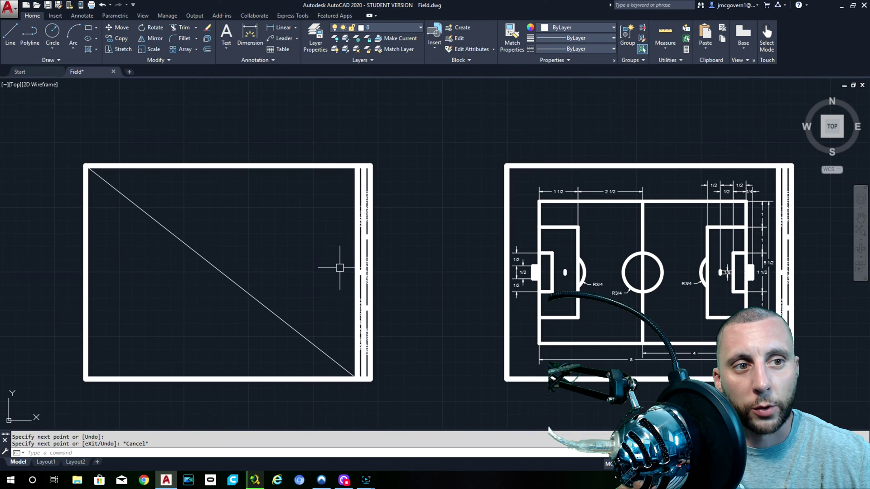
scroll(349, 322, "up", 4)
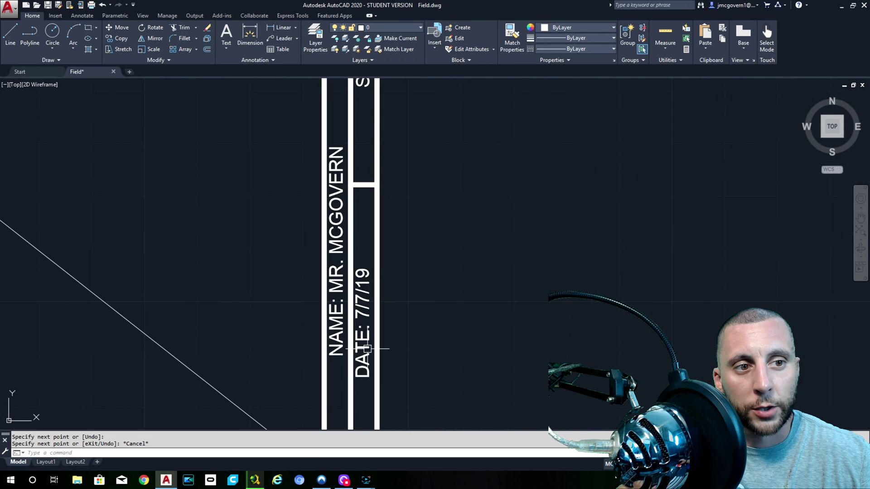
left_click(208, 49)
type("1/2")
key("Return")
left_click(336, 183)
left_click(376, 249)
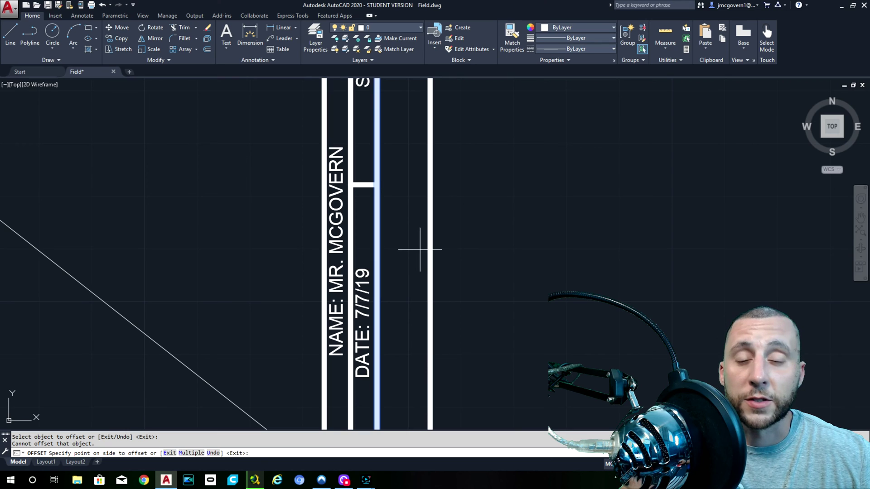
key("Escape")
key("Return")
type("1/4")
key("Return")
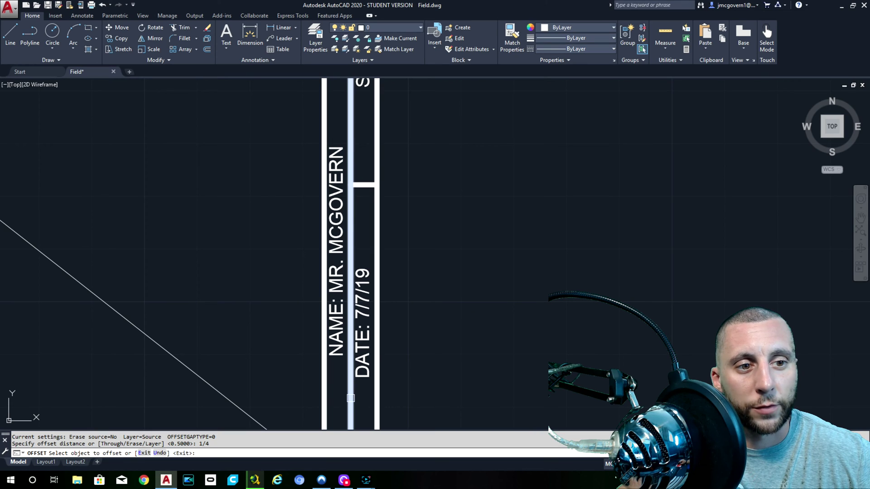
left_click(328, 383)
scroll(335, 351, "down", 8)
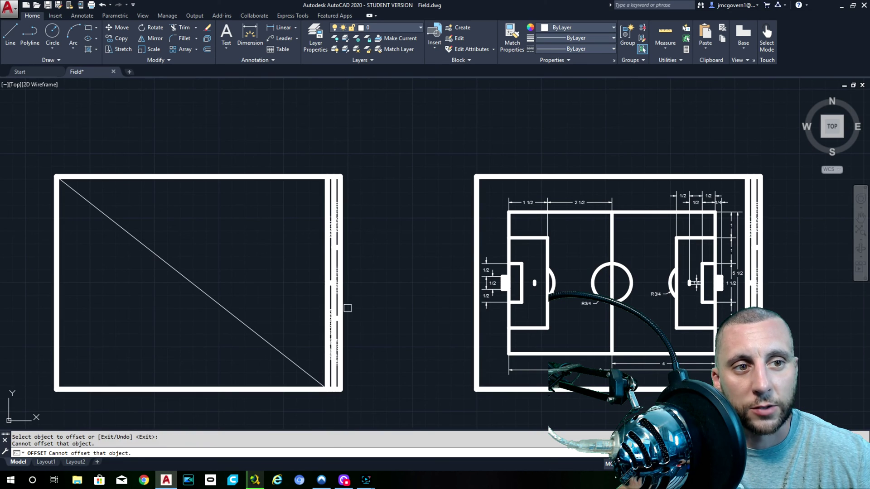
key("Escape")
Step: Read the period, block, scale, name and date entries in the emptied sheet's title block
scroll(344, 307, "up", 5)
scroll(342, 306, "down", 2)
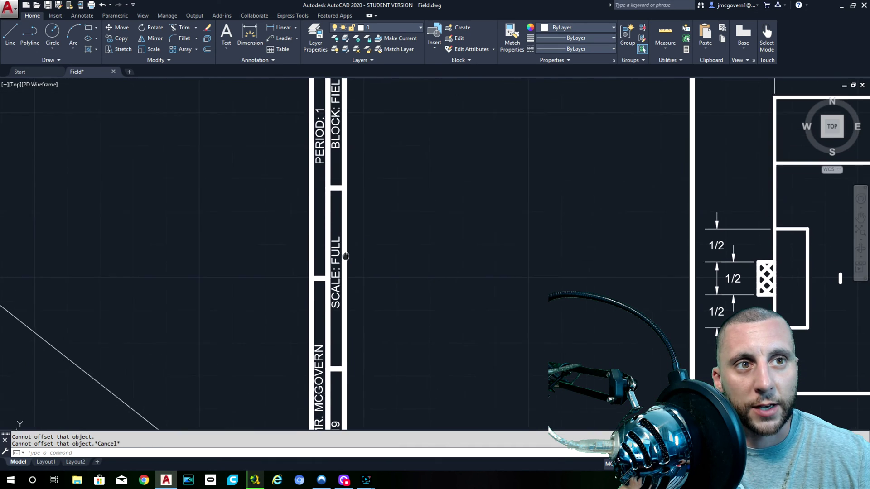
scroll(335, 178, "up", 2)
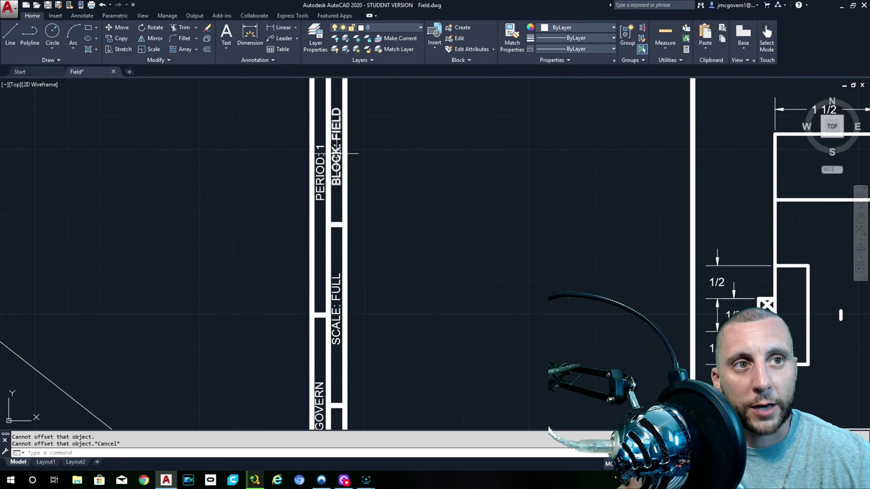
scroll(333, 181, "down", 4)
scroll(344, 278, "up", 5)
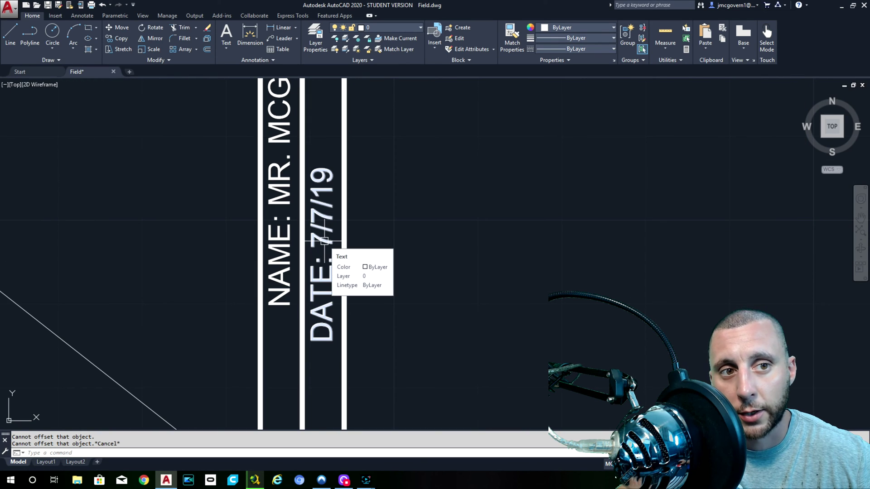
scroll(324, 240, "down", 5)
middle_click_drag(307, 240, 330, 258)
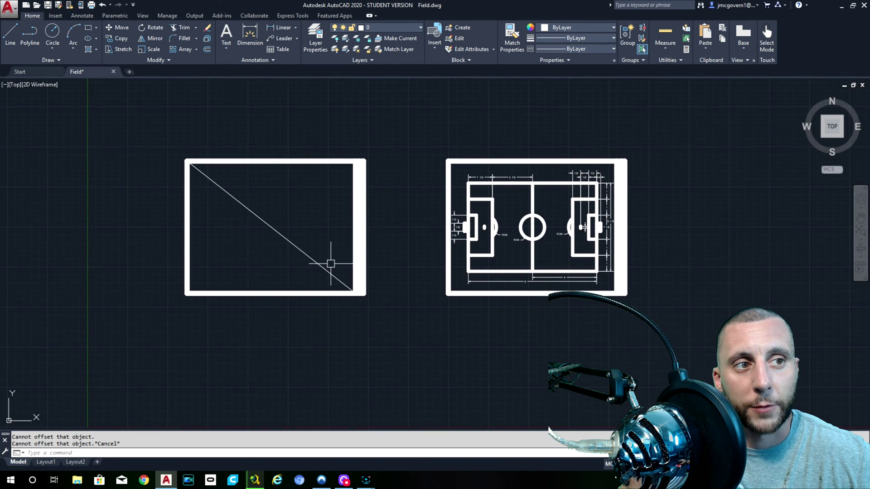
Step: Draw a vertical and a horizontal construction line through the midpoint of the diagonal on the emptied sheet
scroll(272, 222, "up", 2)
middle_click_drag(272, 222, 336, 240)
type("xline")
key("Return")
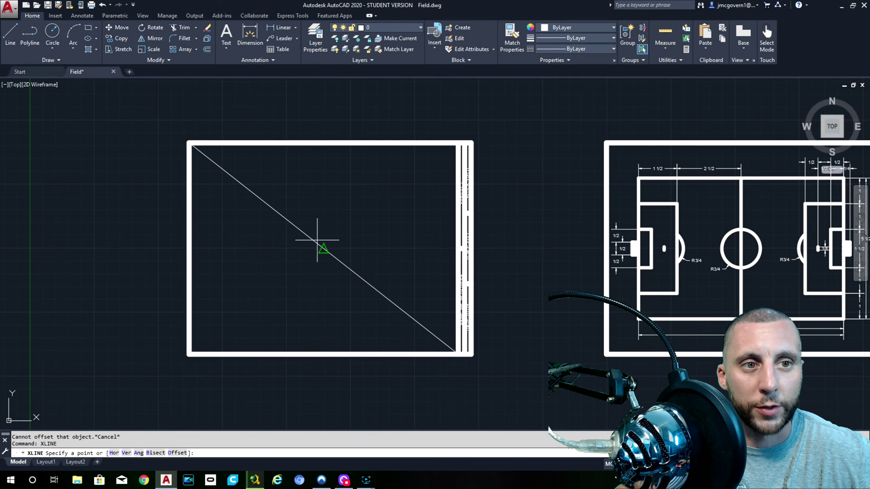
left_click(323, 248)
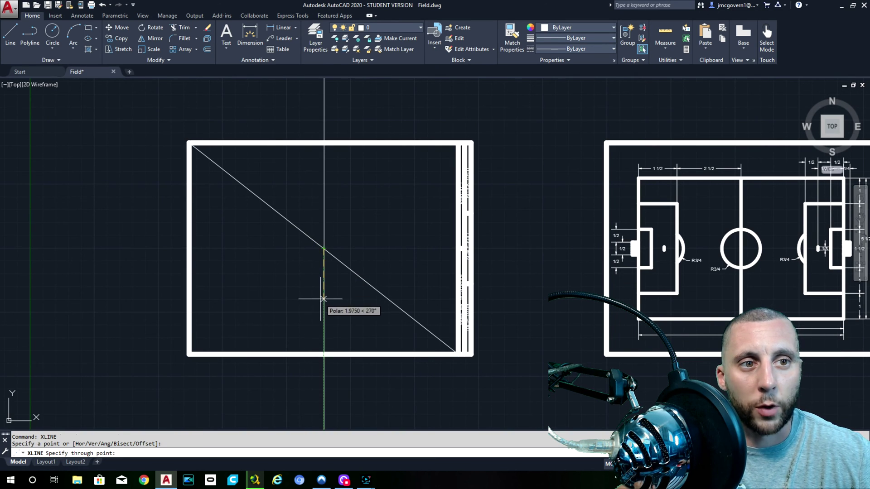
left_click(324, 298)
left_click(380, 249)
key("Escape")
Step: Delete the diagonal line from the emptied sheet
left_click(390, 271)
left_click(371, 285)
key("Delete")
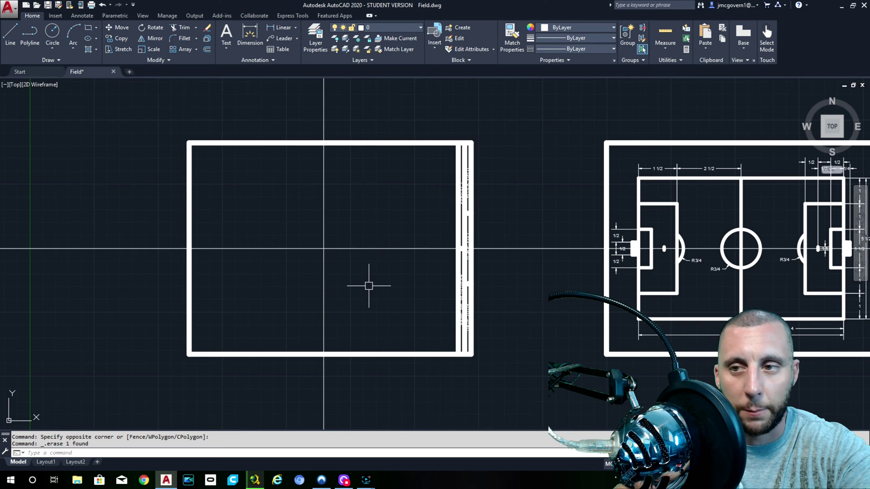
Step: Review the active object snap modes in the drafting settings and accept them
type("os")
key("Return")
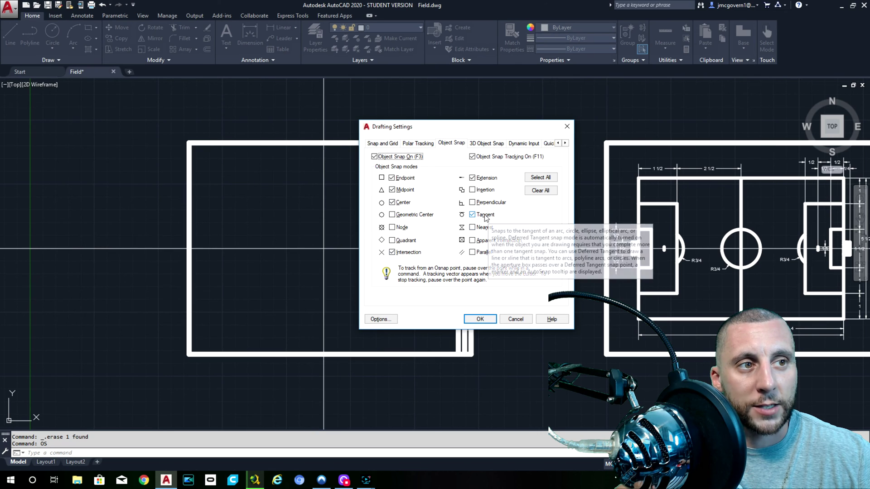
left_click(488, 319)
Step: Offset the vertical construction line on the emptied sheet by 4 to both sides, matching the reference field's overall length
middle_click_drag(548, 253, 340, 242)
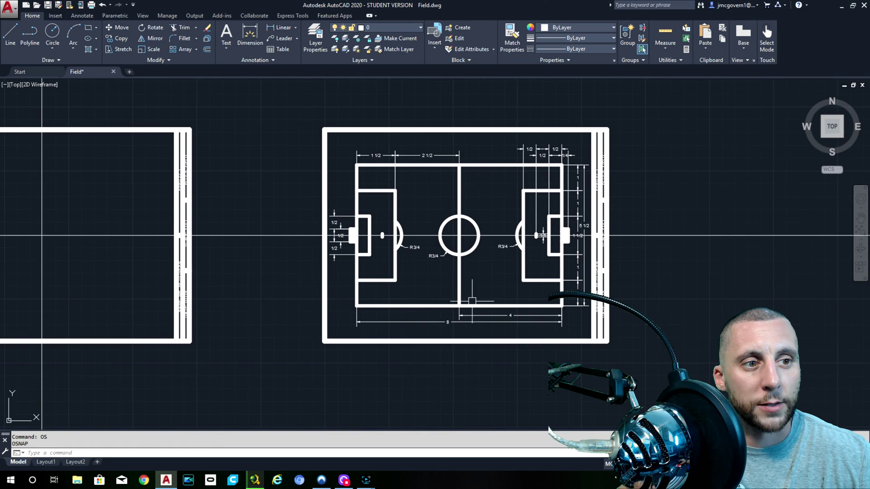
scroll(474, 303, "up", 4)
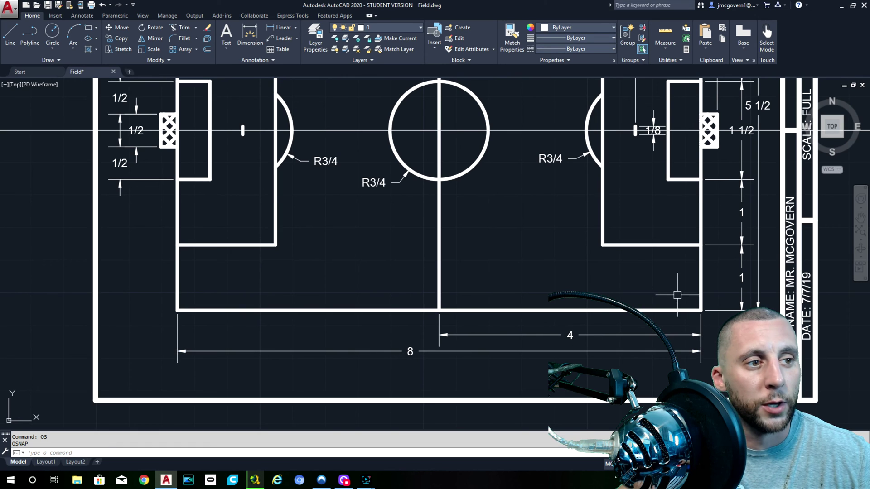
scroll(446, 355, "down", 3)
scroll(638, 207, "up", 5)
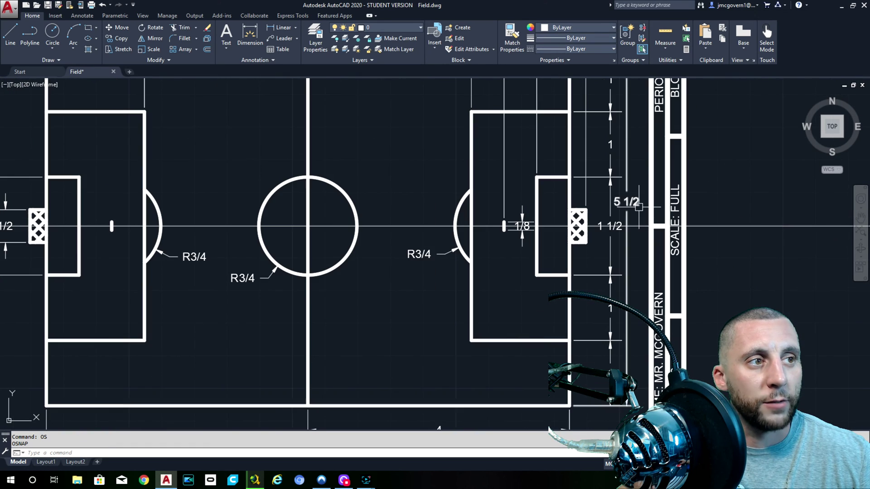
scroll(638, 206, "down", 5)
scroll(446, 216, "up", 4)
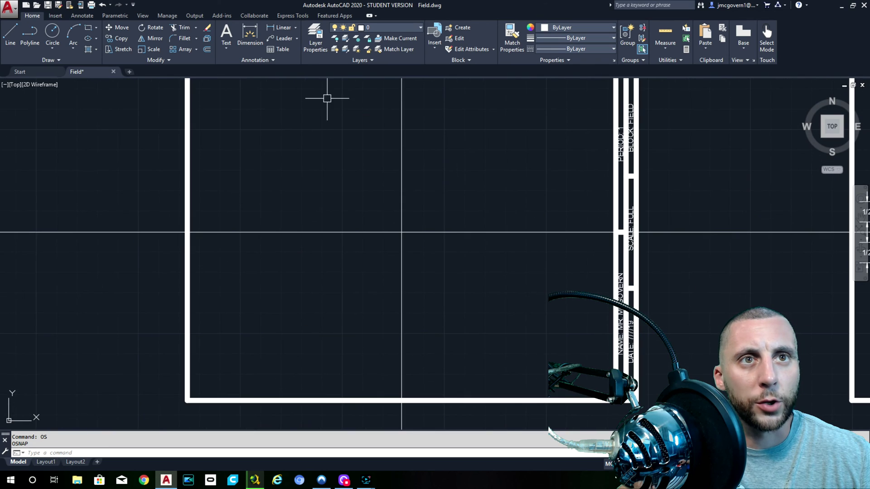
left_click(207, 50)
scroll(495, 223, "down", 3)
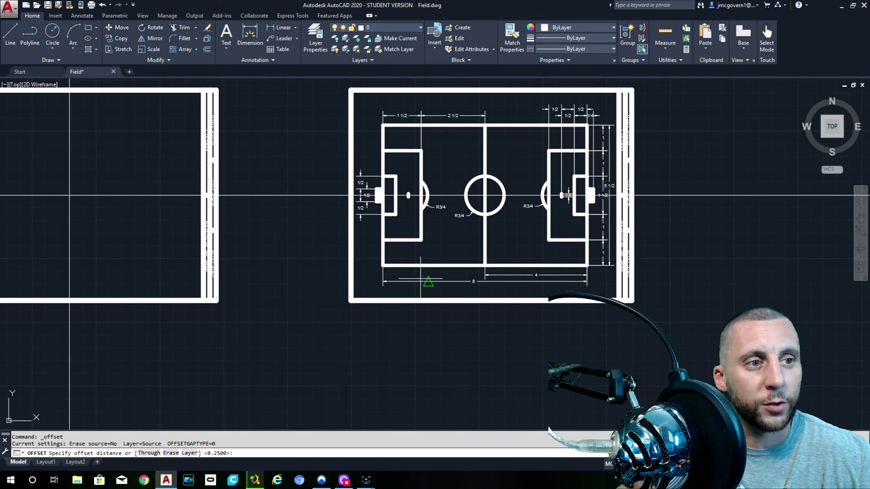
middle_click_drag(410, 268, 573, 294)
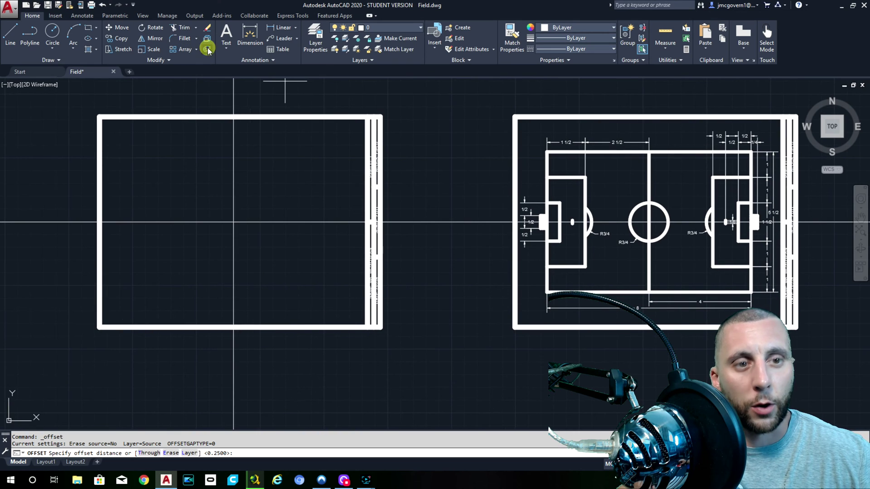
type("4")
key("Return")
left_click(231, 195)
left_click(209, 196)
left_click(234, 196)
left_click(278, 201)
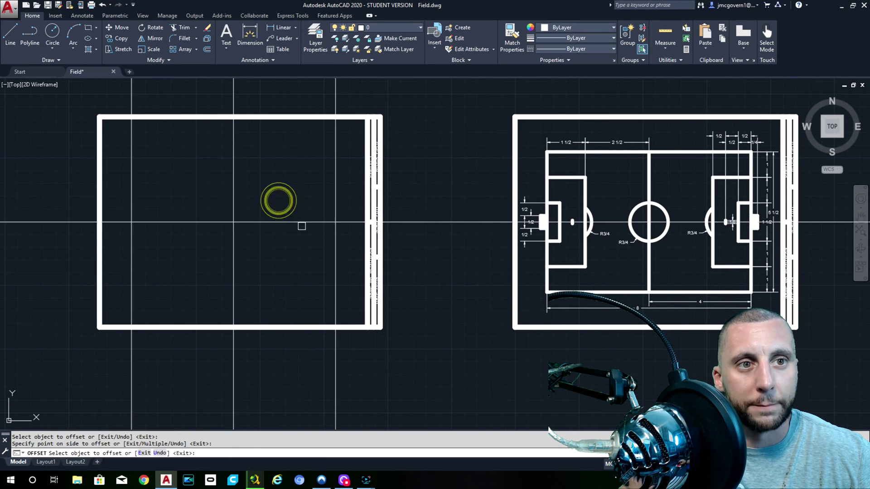
key("Escape")
Step: Offset the horizontal construction line by 2-3/4 above and below to set the field's height
scroll(640, 235, "up", 6)
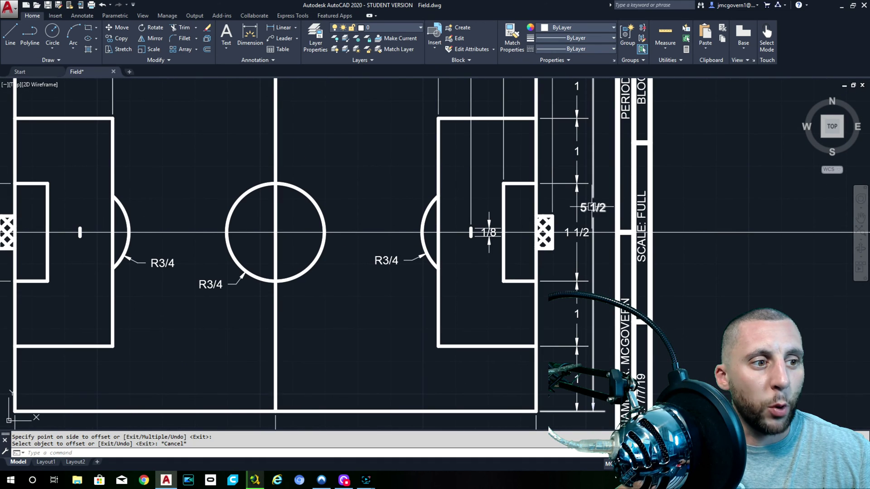
scroll(595, 207, "down", 4)
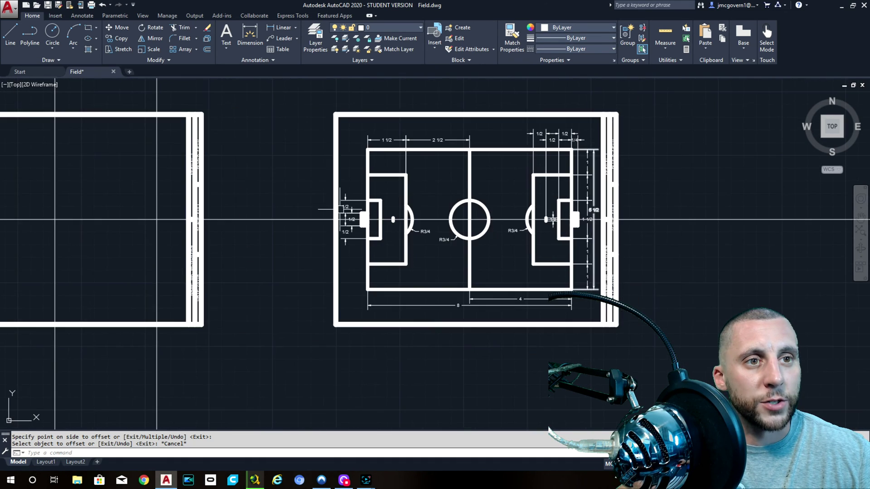
middle_click_drag(312, 217, 534, 218)
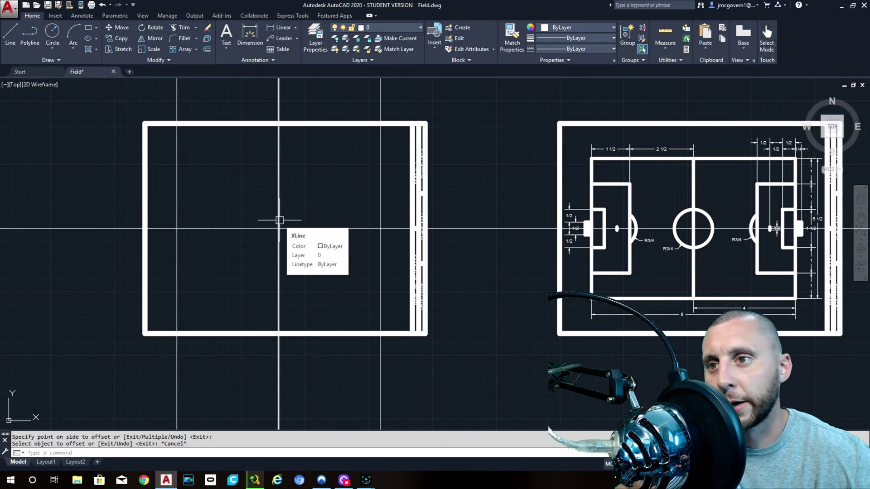
left_click(207, 49)
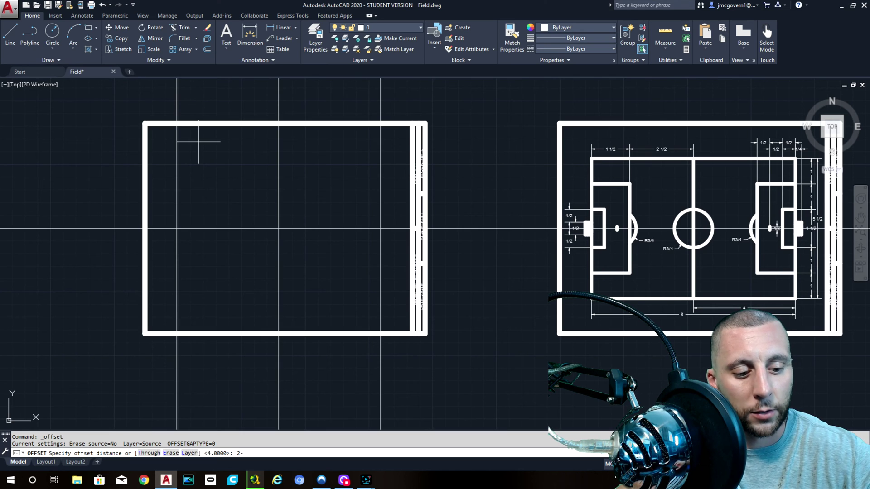
type("2-3/4")
key("Return")
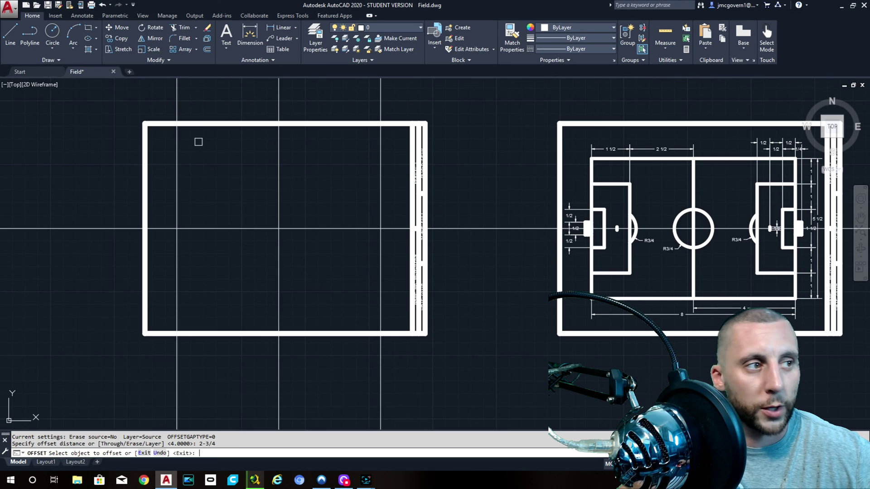
left_click(324, 228)
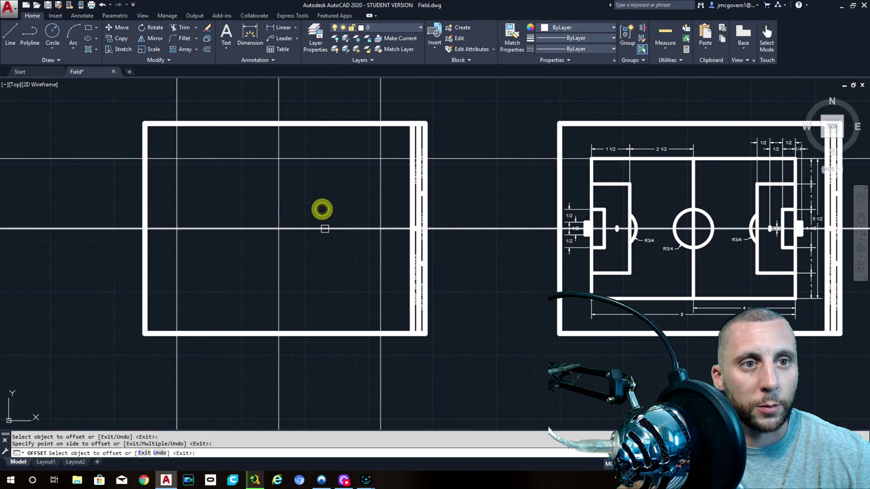
left_click(322, 263)
key("Escape")
Step: Fillet the four outer construction lines with radius 0 in Multiple mode to form the closed field rectangle
type("fill")
key("Return")
type("r")
key("Return")
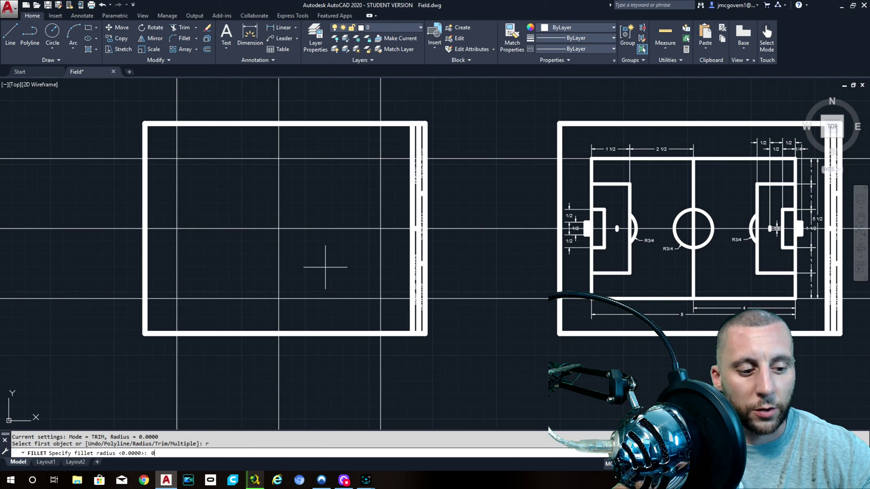
type("0")
key("Return")
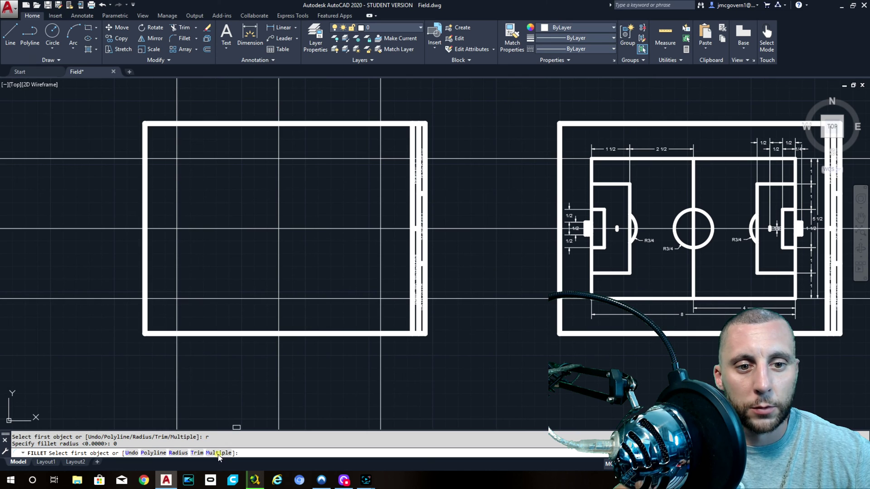
left_click(177, 289)
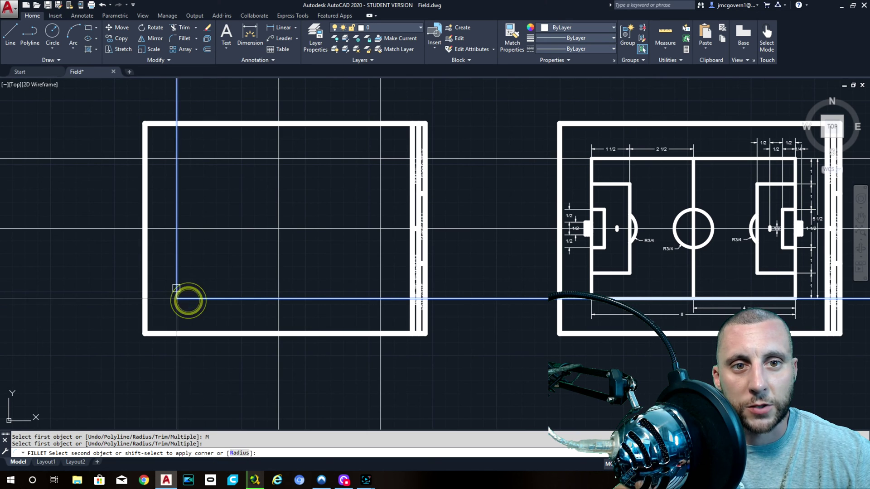
left_click(176, 181)
left_click(192, 158)
left_click(370, 159)
left_click(379, 168)
left_click(380, 272)
left_click(363, 297)
key("Escape")
Step: Delete the vertical and horizontal construction lines through the centre of the field
left_click(316, 209)
left_click(262, 268)
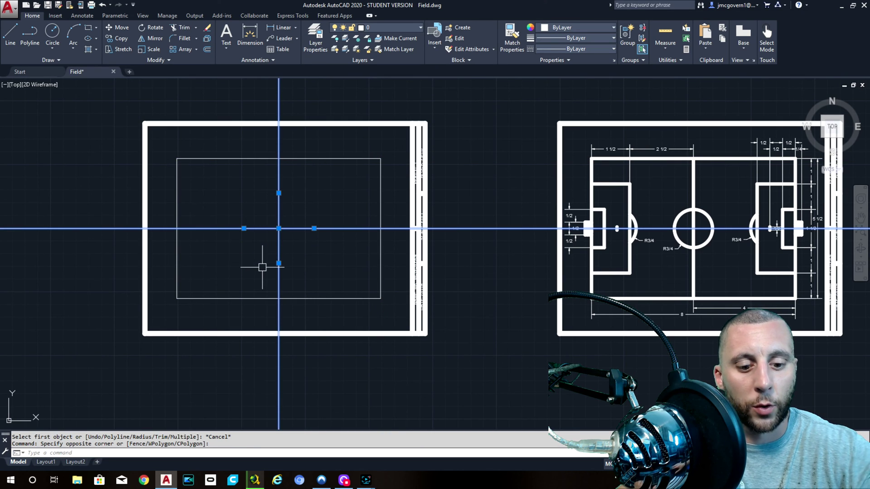
key("Delete")
Step: Draw the halfway line between the midpoints of the field's upper and lower edges
left_click(10, 32)
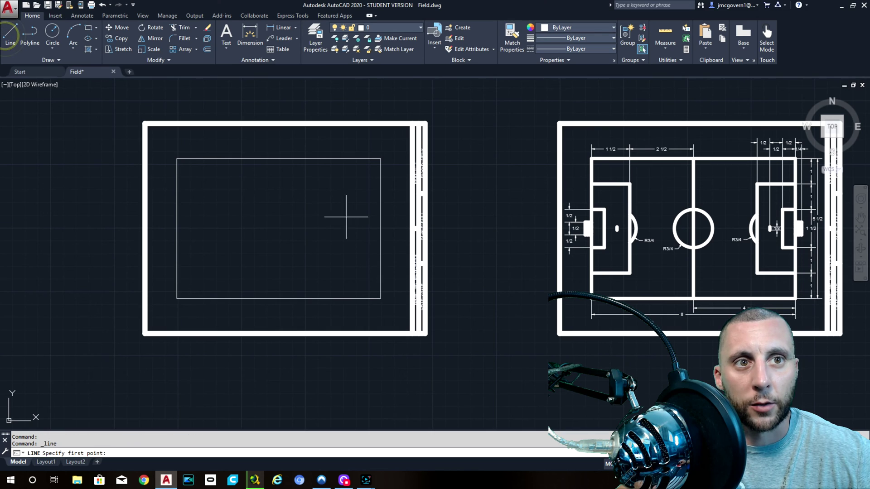
left_click(278, 158)
left_click(279, 299)
key("Escape")
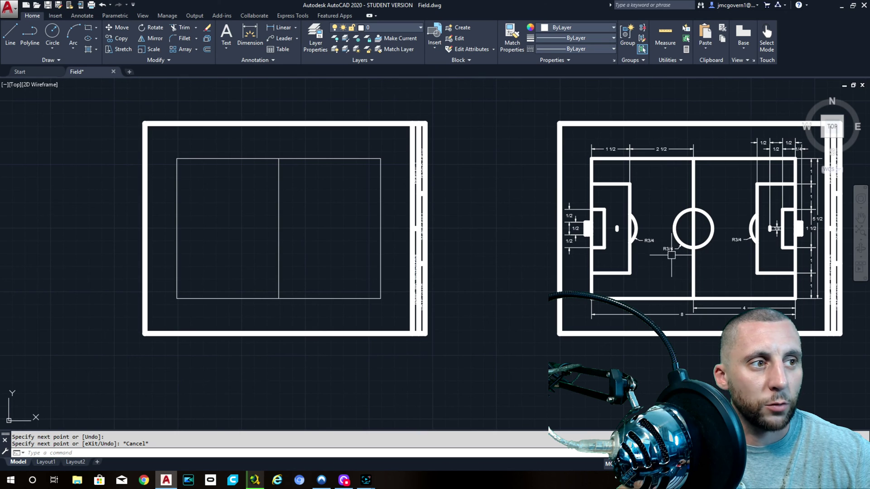
Step: Draw a centre circle of radius 3/4 at the midpoint of the halfway line
left_click(59, 48)
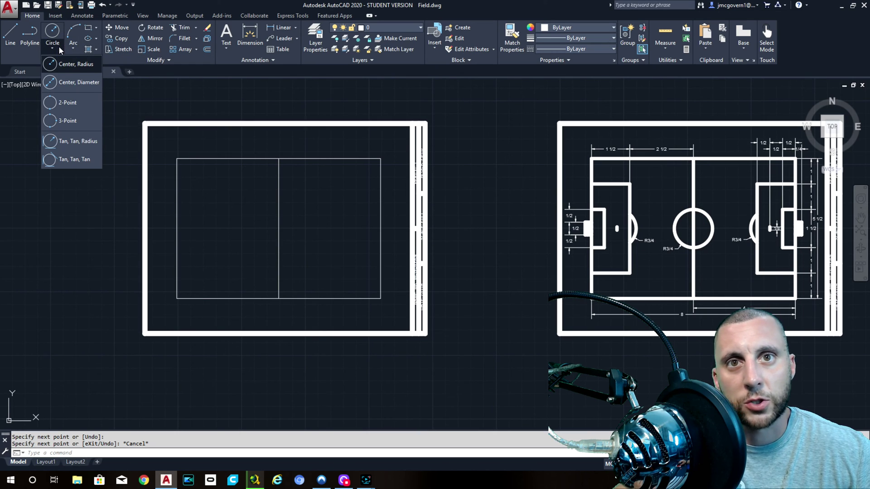
left_click(70, 70)
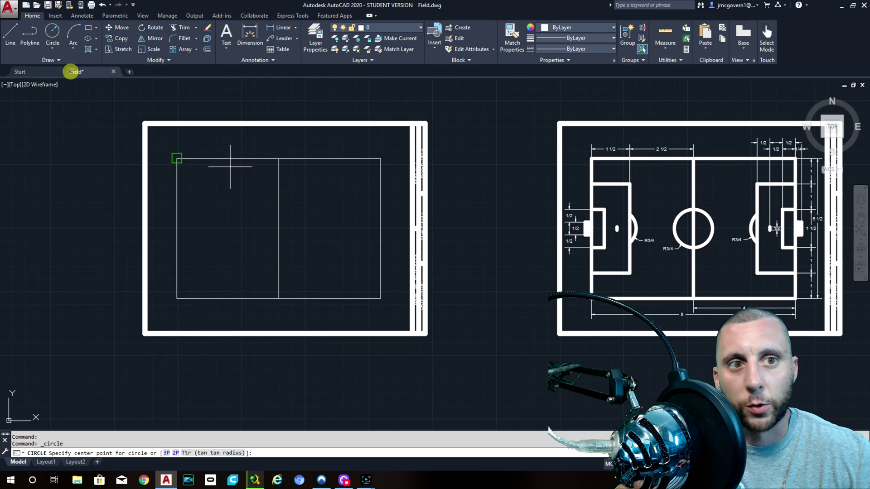
left_click(279, 228)
type("3/4")
key("Return")
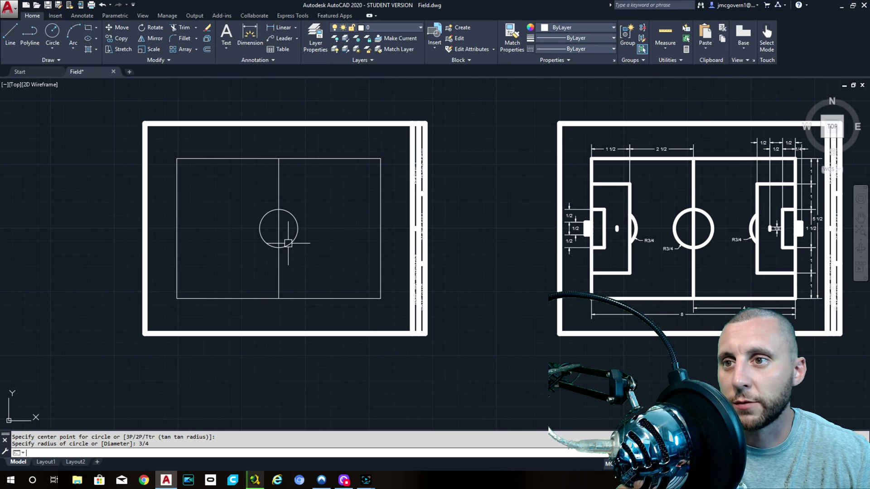
middle_click_drag(288, 243, 310, 243)
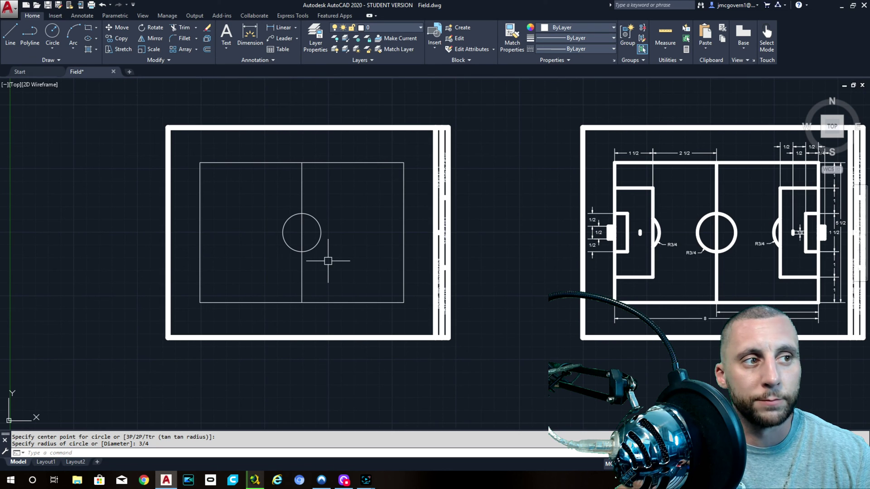
Step: Start the Line command and examine the dimensions of both goals on the reference drawing
middle_click_drag(599, 250, 560, 255)
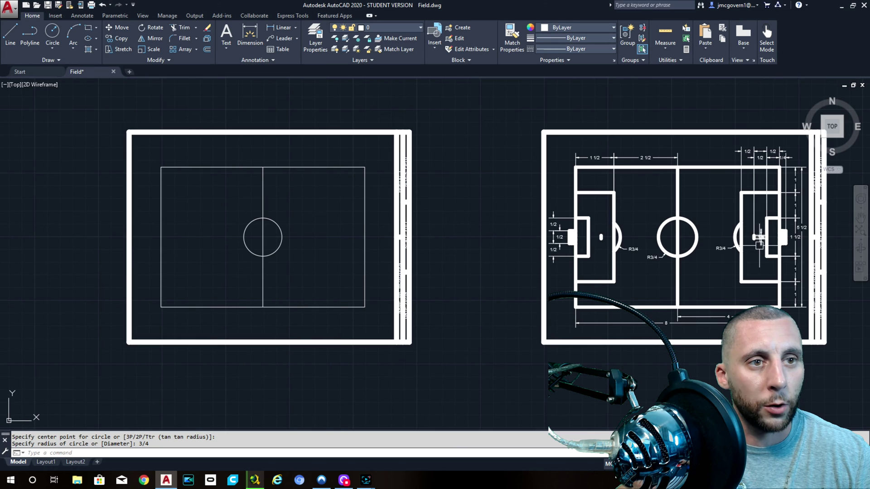
left_click(10, 34)
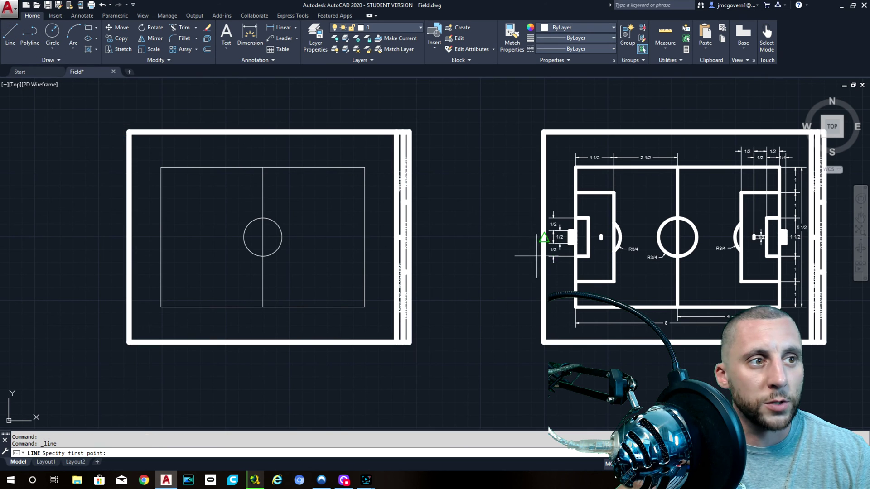
scroll(566, 235, "up", 6)
scroll(569, 235, "down", 6)
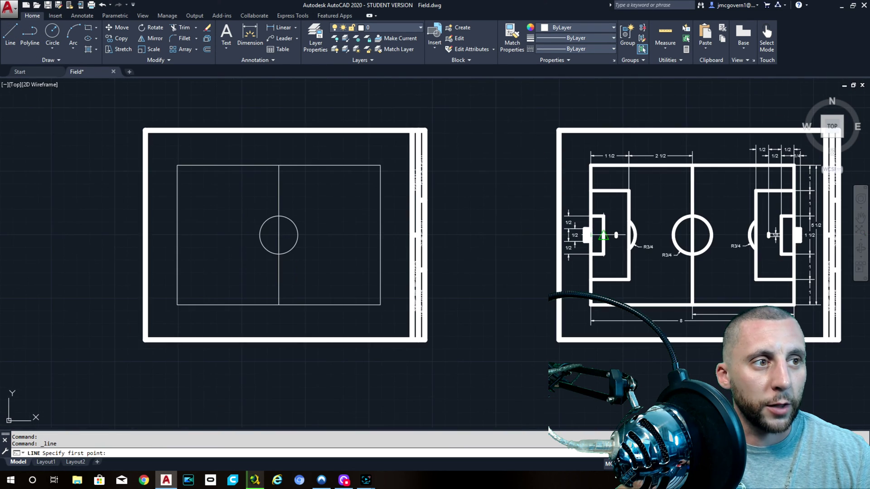
scroll(603, 232, "up", 2)
scroll(607, 228, "down", 2)
scroll(381, 237, "up", 8)
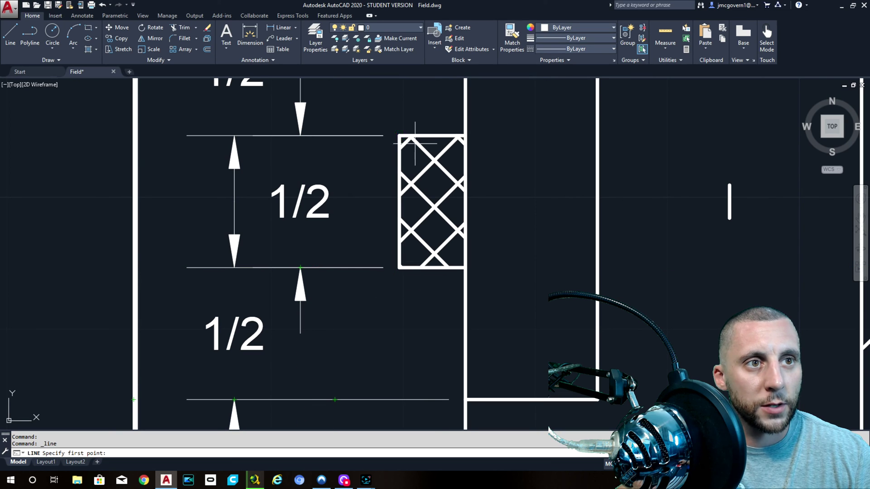
scroll(400, 266, "down", 8)
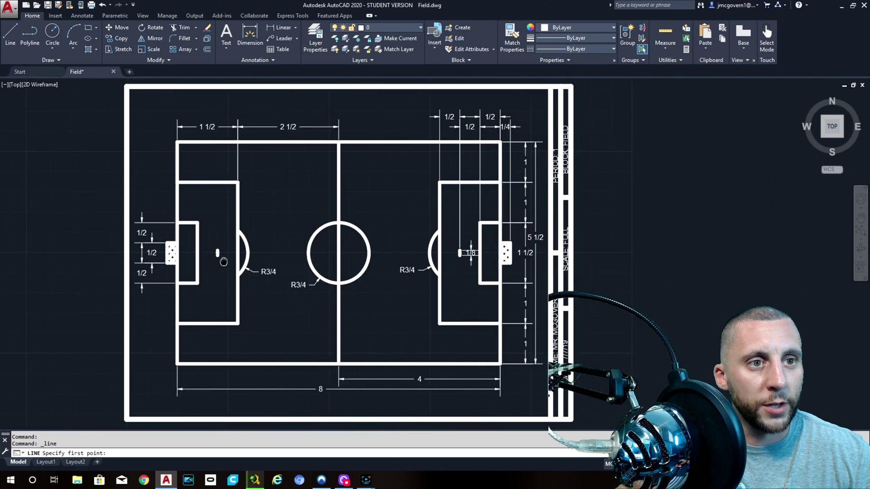
scroll(490, 259, "up", 6)
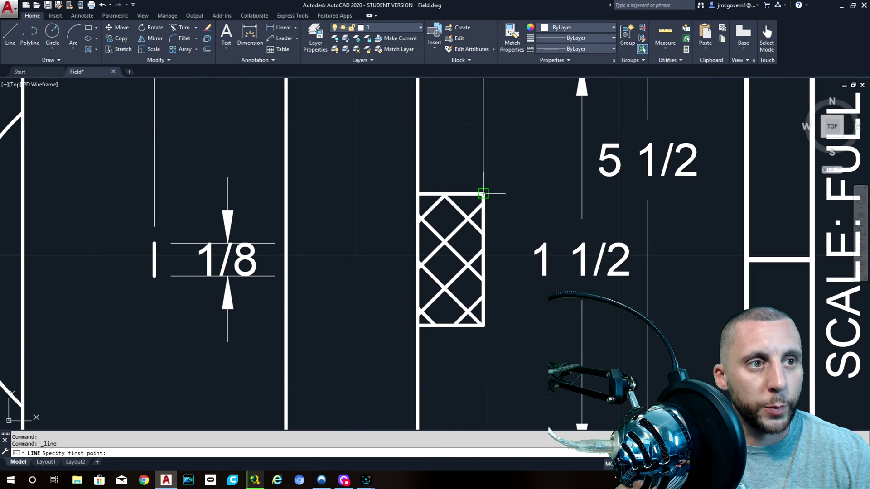
scroll(433, 317, "down", 4)
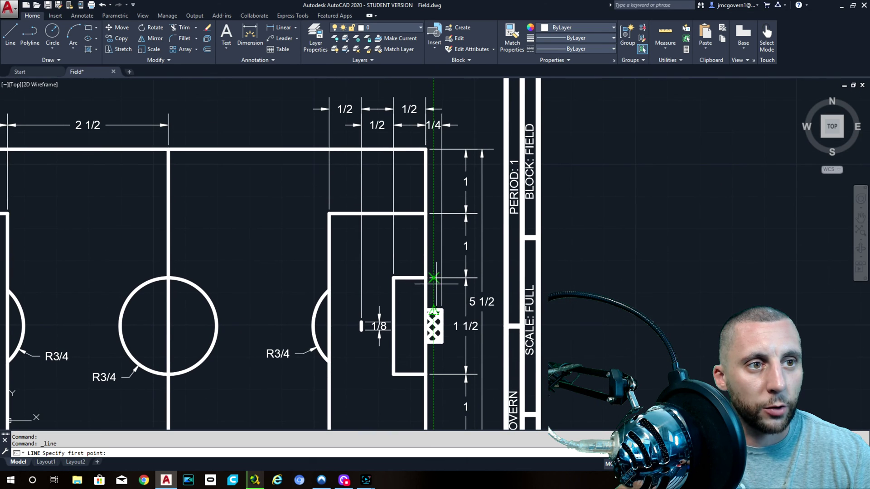
scroll(441, 125, "down", 4)
scroll(379, 217, "up", 4)
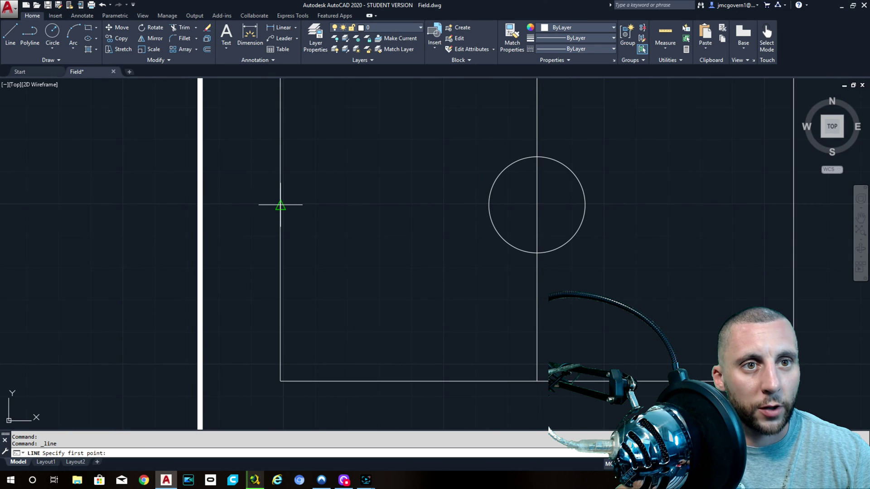
Step: Draw a 1/4 long horizontal line outward from the midpoint of the field's left edge
left_click(281, 205)
type("1/4")
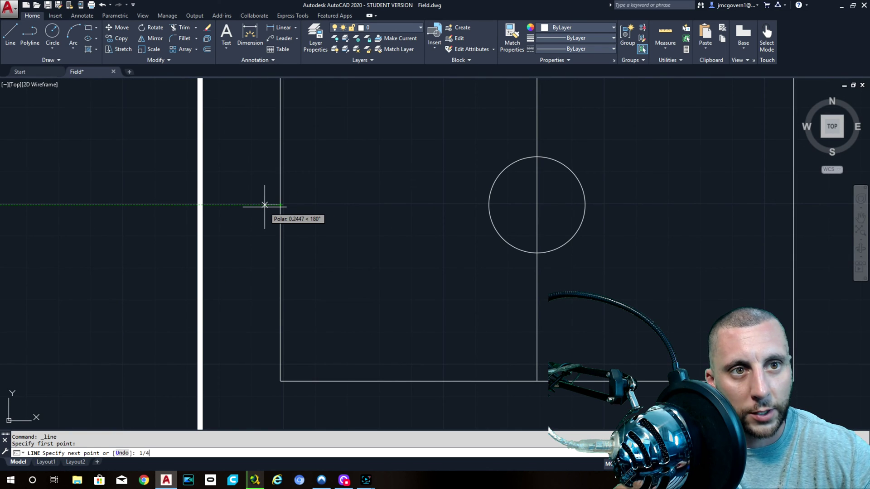
key("Return")
key("Escape")
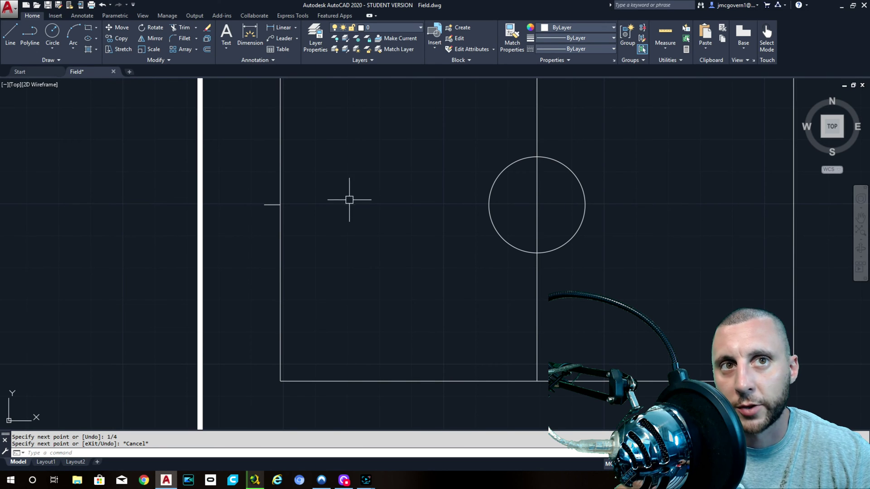
Step: Offset the short line at the field's left edge by 1/4 above and below, and delete the original middle line
left_click(207, 51)
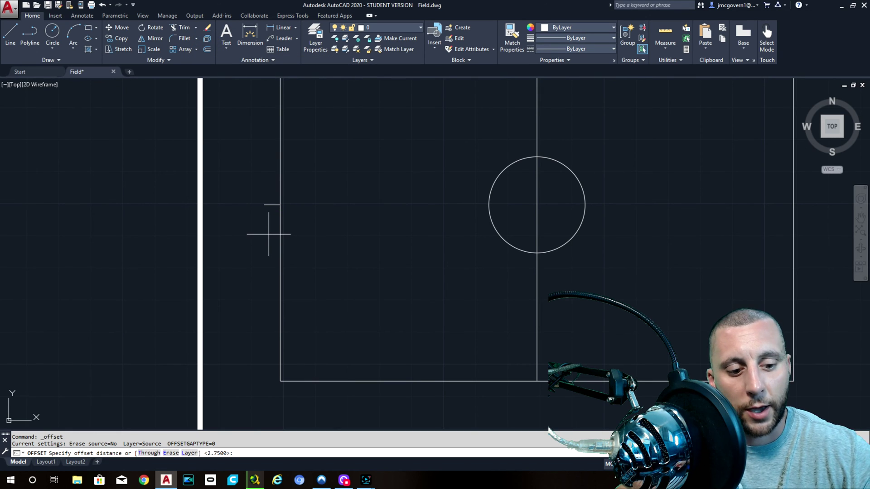
key("Return")
left_click(268, 205)
left_click(267, 190)
left_click(268, 202)
left_click(265, 235)
key("Escape")
left_click(272, 205)
key("Delete")
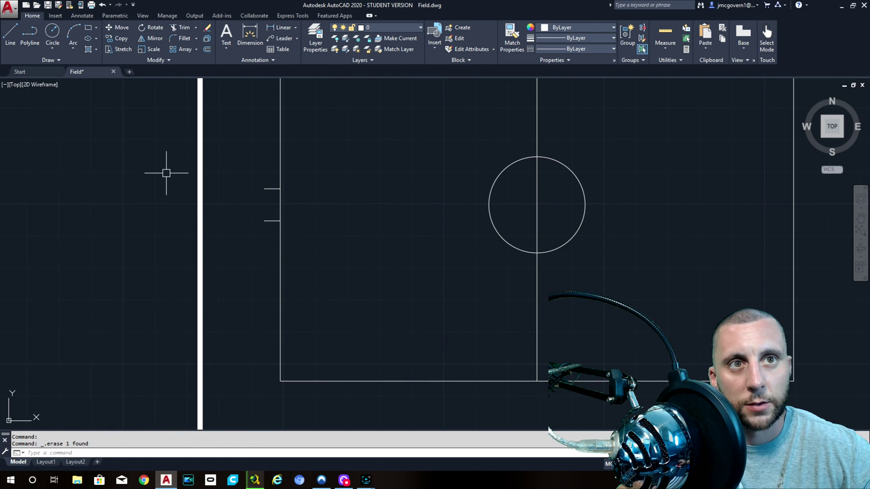
Step: Close the left goal with a vertical line joining the outer ends of the two short horizontal lines
left_click(10, 32)
left_click(264, 189)
left_click(264, 221)
key("Escape")
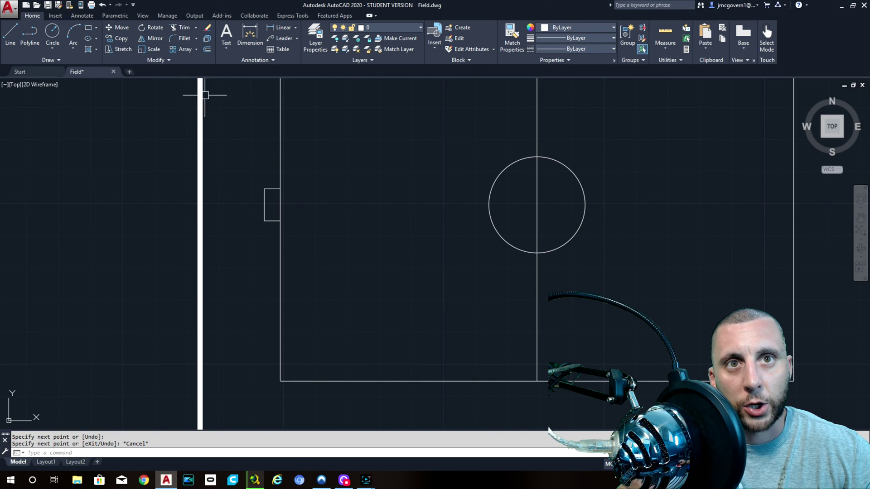
Step: Hatch the inside of the left goal with the ANSI37 pattern
left_click(87, 51)
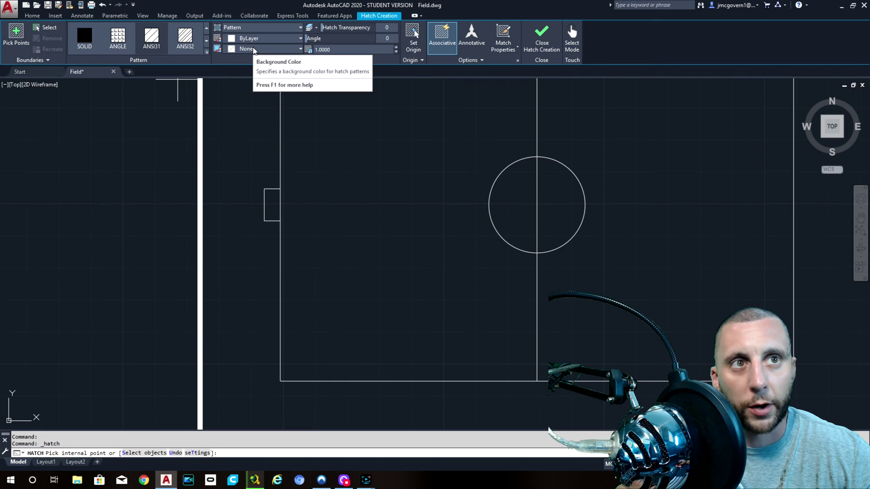
left_click(207, 41)
left_click(206, 41)
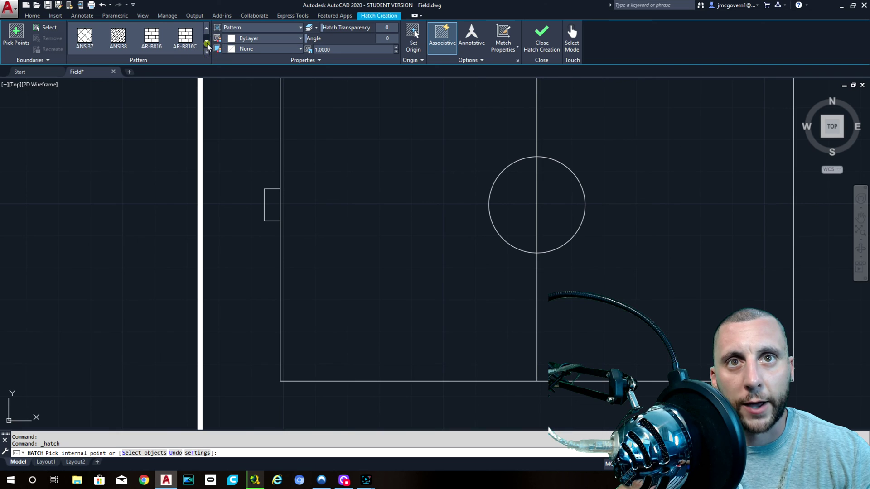
left_click(85, 36)
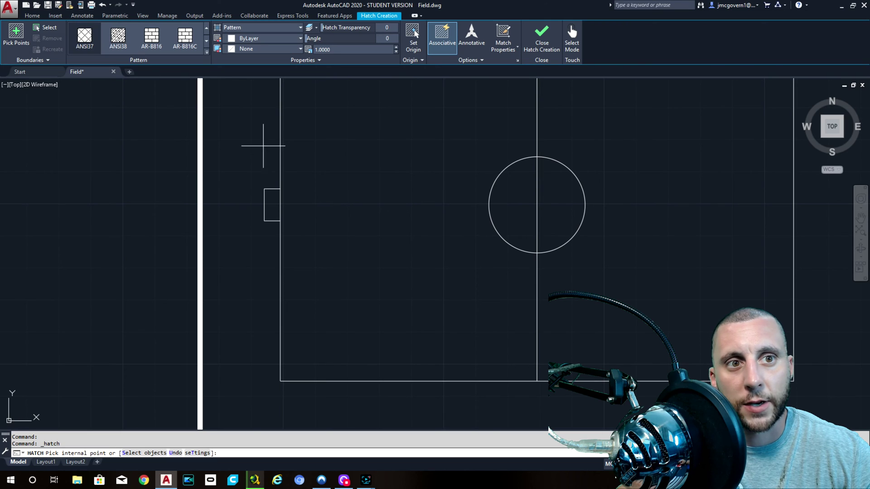
left_click(271, 202)
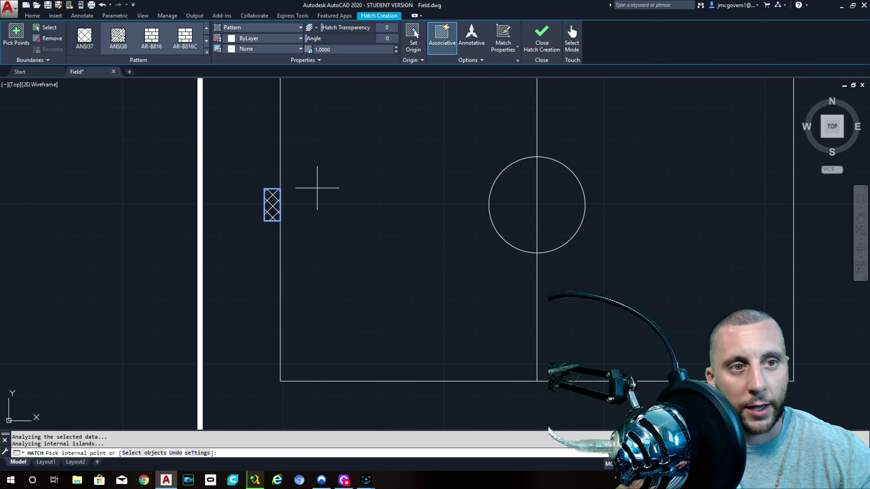
key("Return")
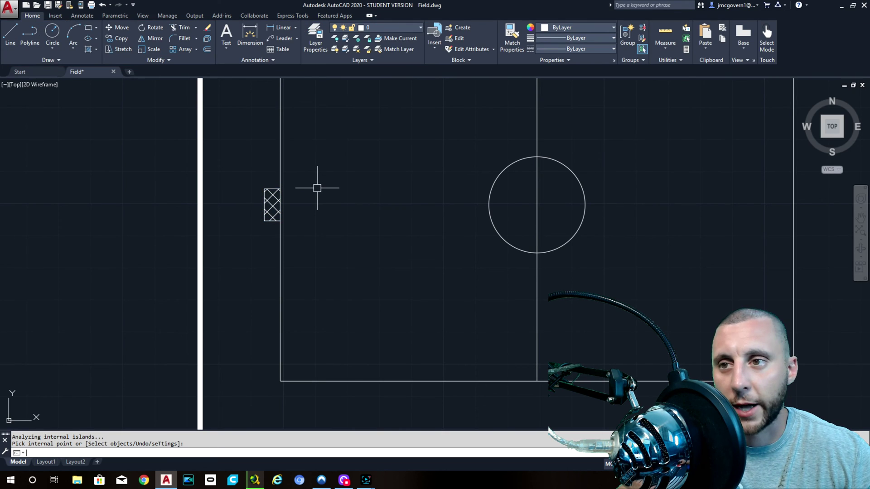
Step: Start a line at the midpoint of the field's left edge and examine the goal-area dimensions on the reference drawing
scroll(251, 196, "down", 3)
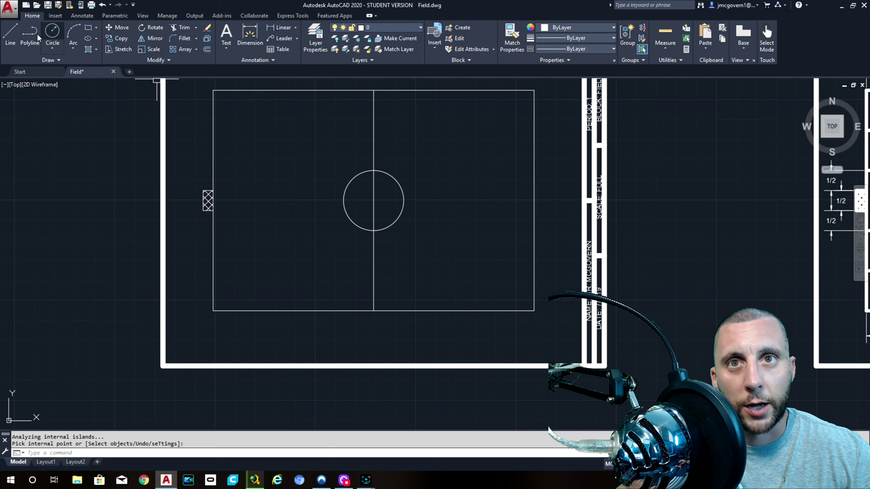
left_click(10, 35)
left_click(213, 200)
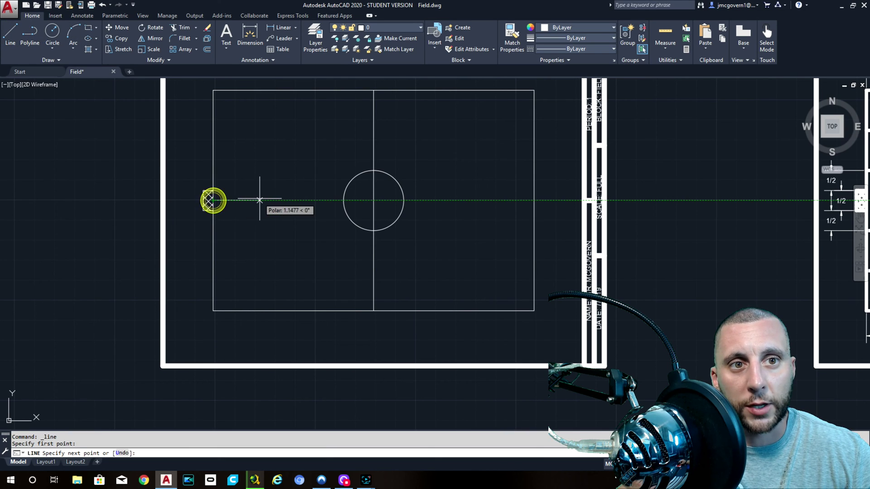
scroll(259, 200, "down", 2)
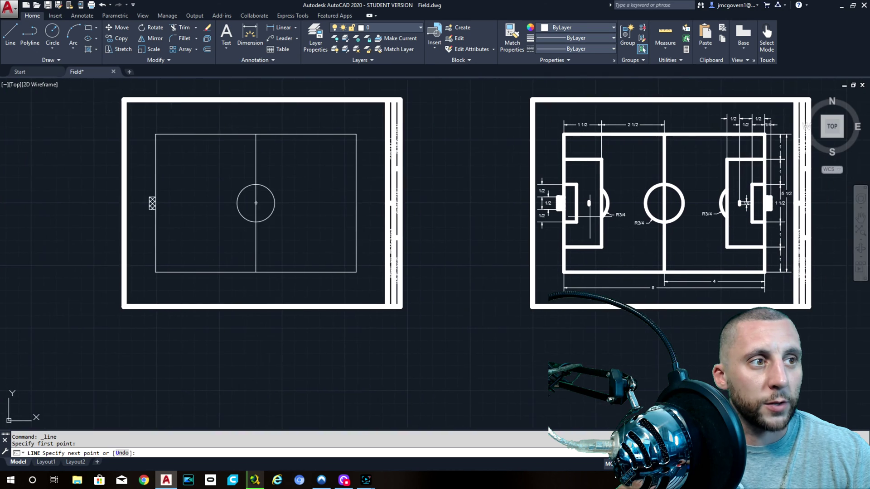
scroll(679, 199, "up", 3)
mouse_move(576, 207)
middle_mouse_down()
mouse_move(431, 267)
mouse_move(370, 312)
mouse_move(369, 273)
middle_mouse_up()
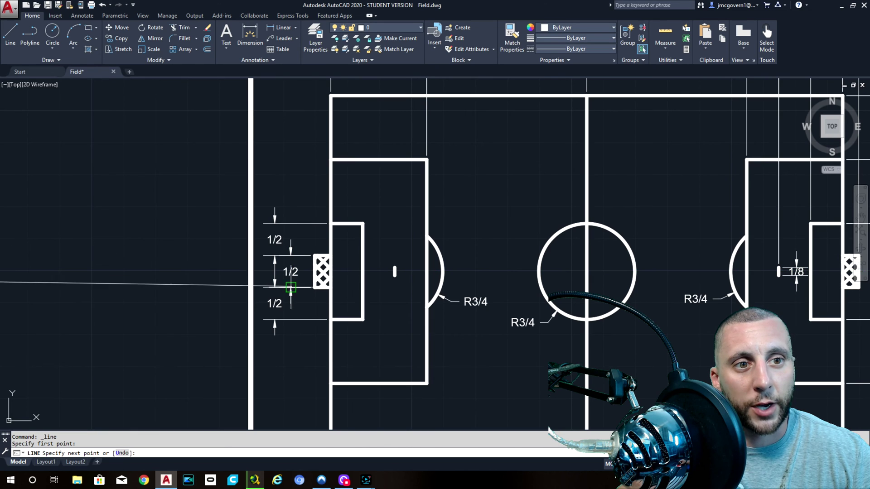
scroll(317, 274, "down", 3)
scroll(446, 262, "up", 6)
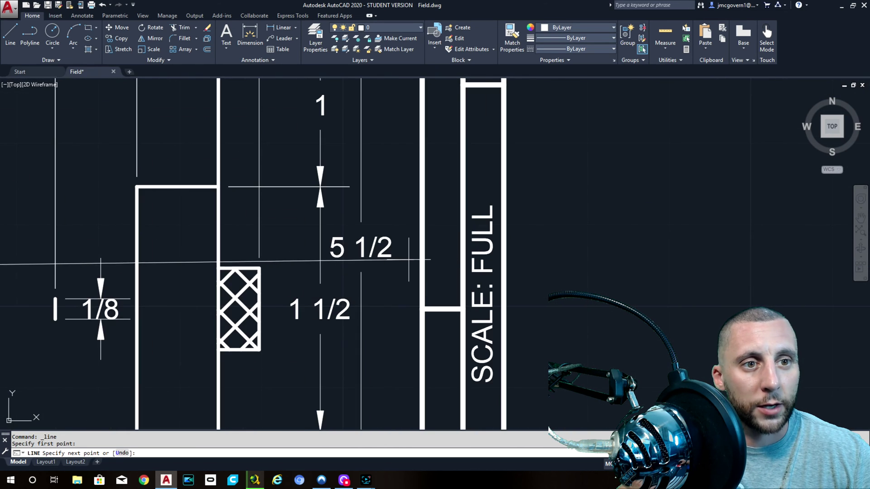
scroll(423, 301, "down", 1)
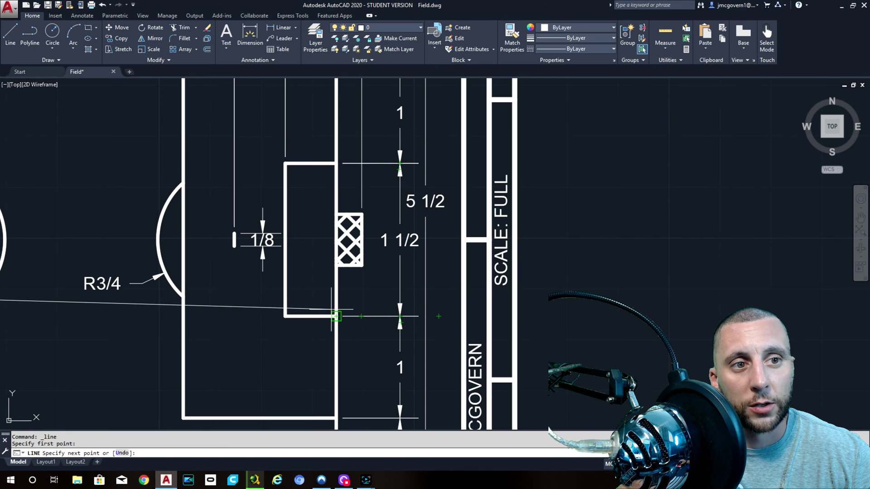
scroll(345, 283, "down", 4)
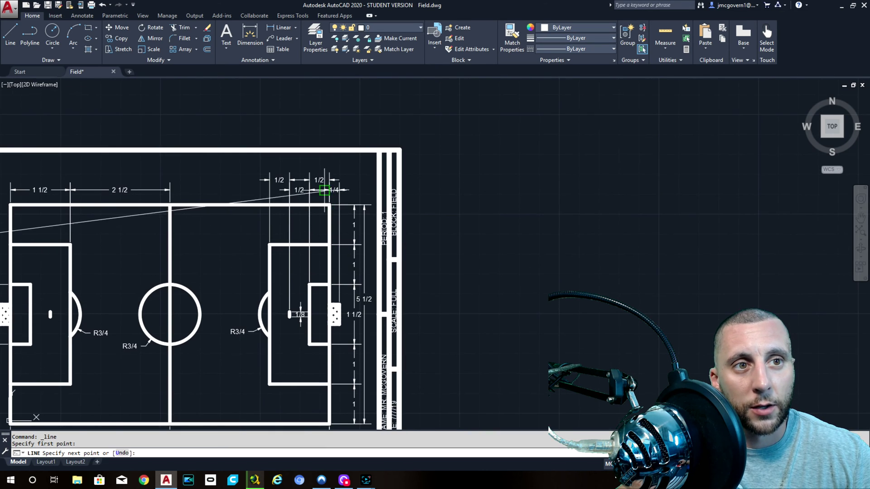
scroll(319, 172, "up", 2)
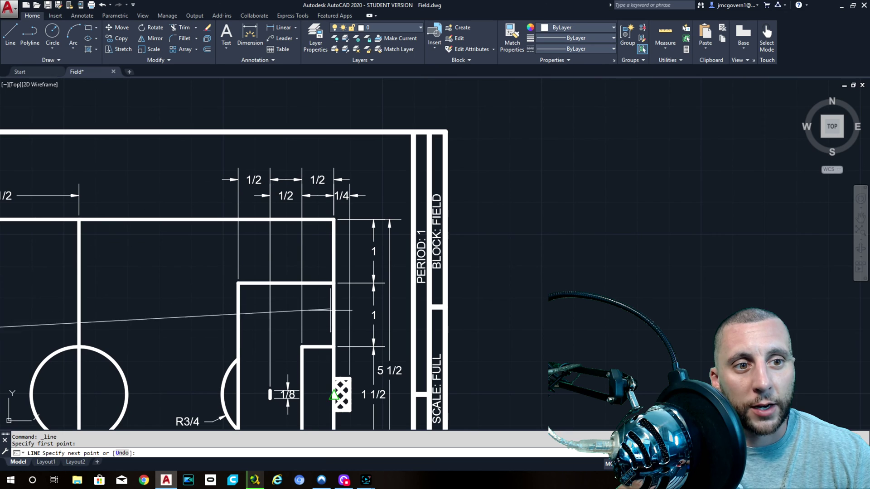
scroll(342, 313, "down", 3)
middle_click_drag(343, 313, 651, 268)
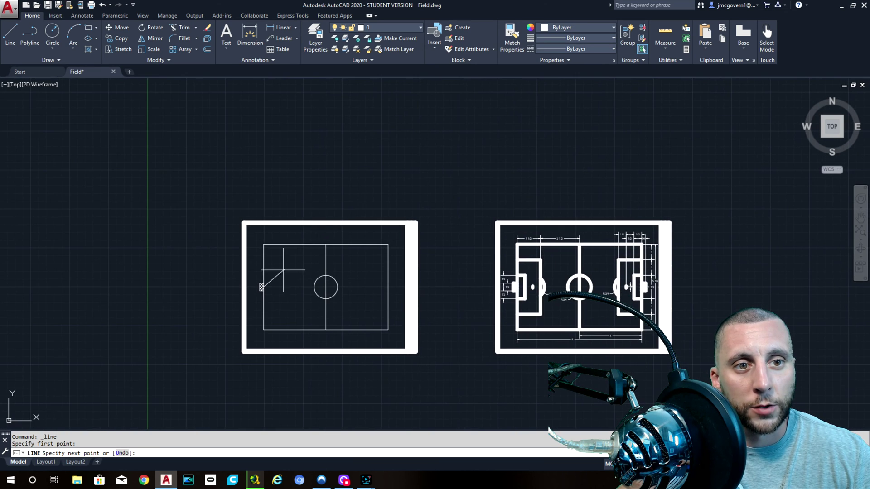
Step: Complete the line from the left edge's midpoint as a horizontal segment 1/2 long into the field
scroll(271, 290, "up", 3)
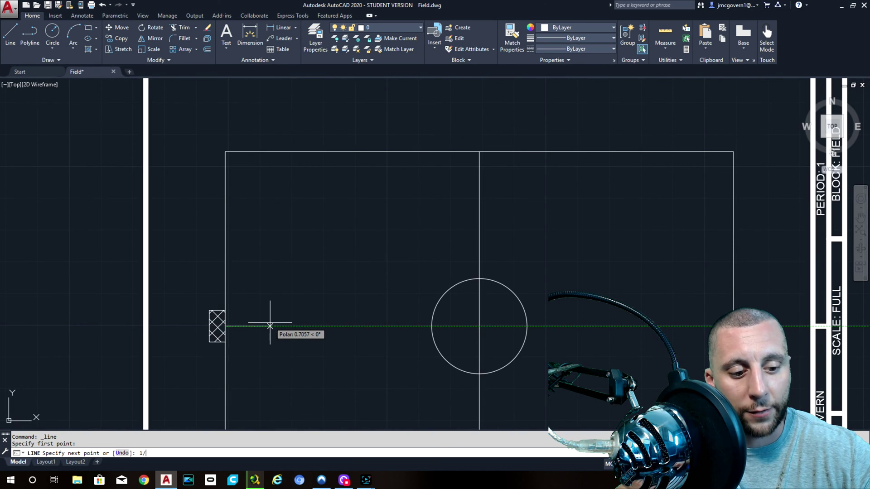
type("2")
key("Return")
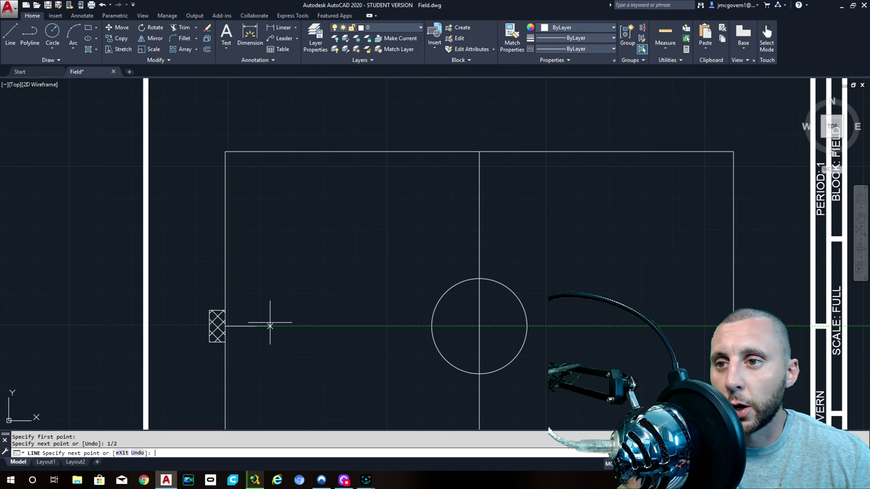
key("Escape")
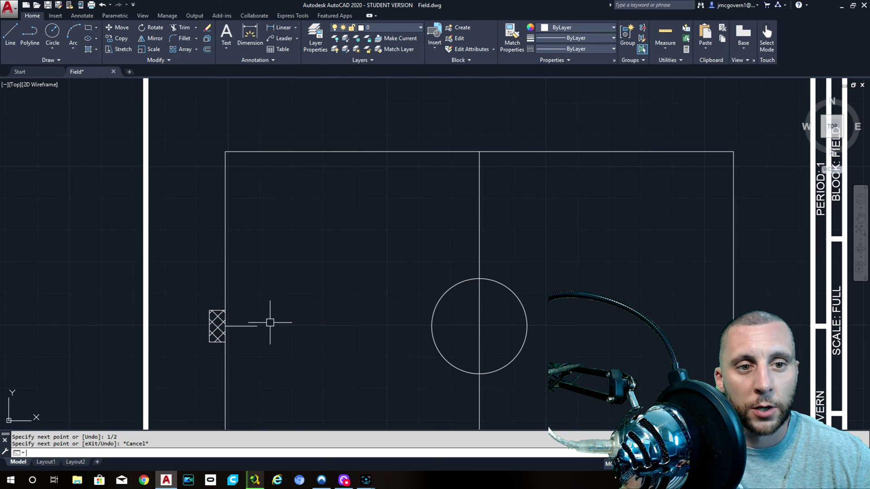
Step: Offset the 1/2 long line by .75 above and below, and delete the original middle line
left_click(206, 50)
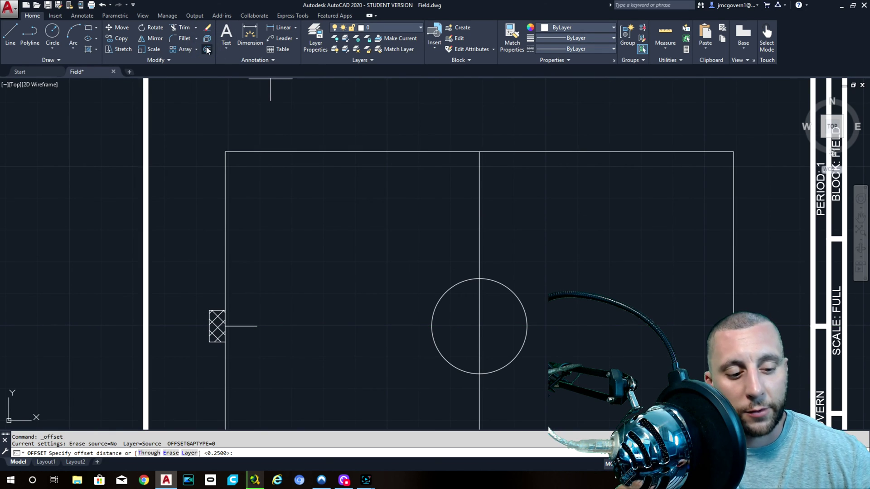
type(".75")
key("Return")
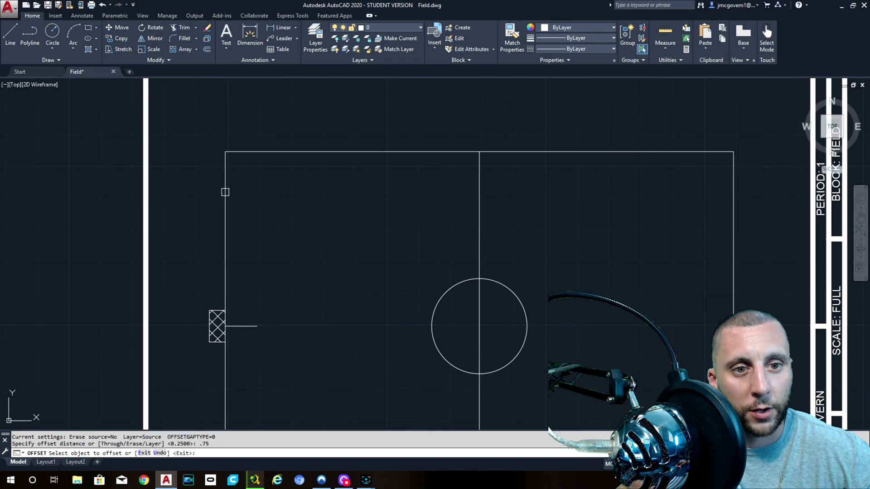
left_click(253, 324)
left_click(253, 304)
left_click(253, 325)
left_click(258, 356)
key("Escape")
left_click(253, 326)
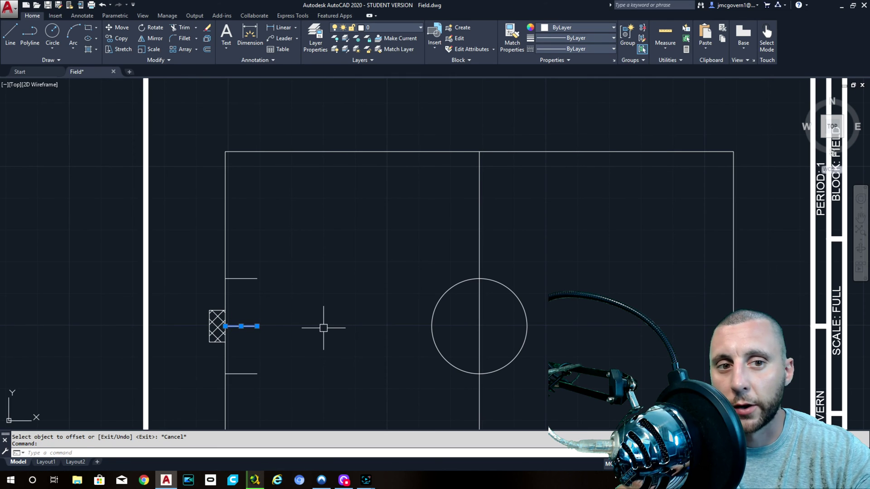
key("Delete")
Step: Close the left goal area with a vertical line joining the inner ends of the two offset lines
left_click(13, 35)
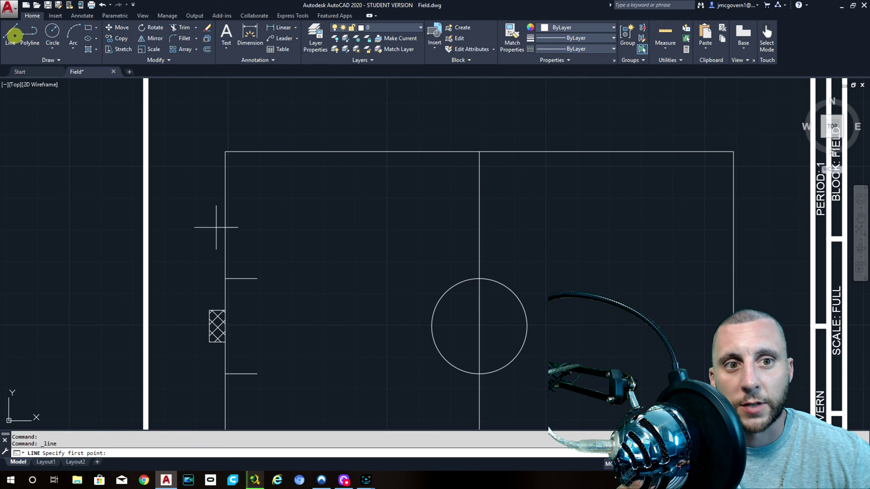
left_click(257, 279)
left_click(257, 374)
key("Escape")
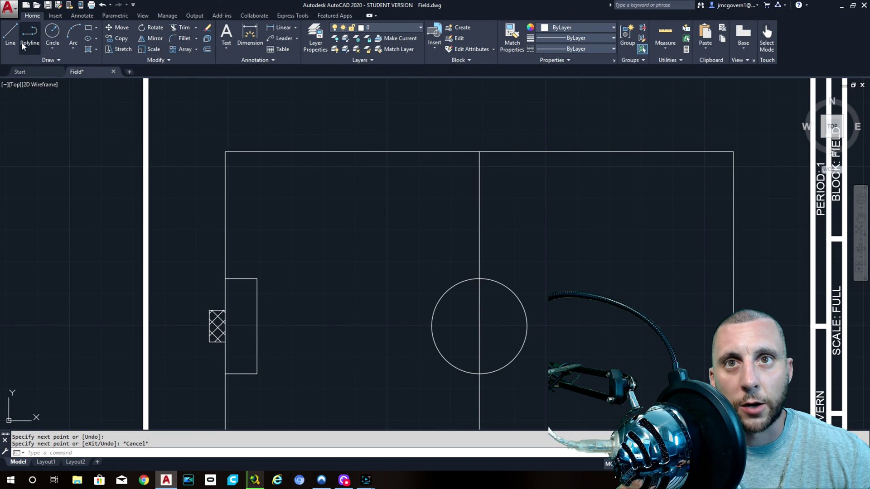
Step: Draw a 1.5 long horizontal line into the field from the left edge's midpoint, checking the penalty-area depth on the reference drawing
left_click(9, 34)
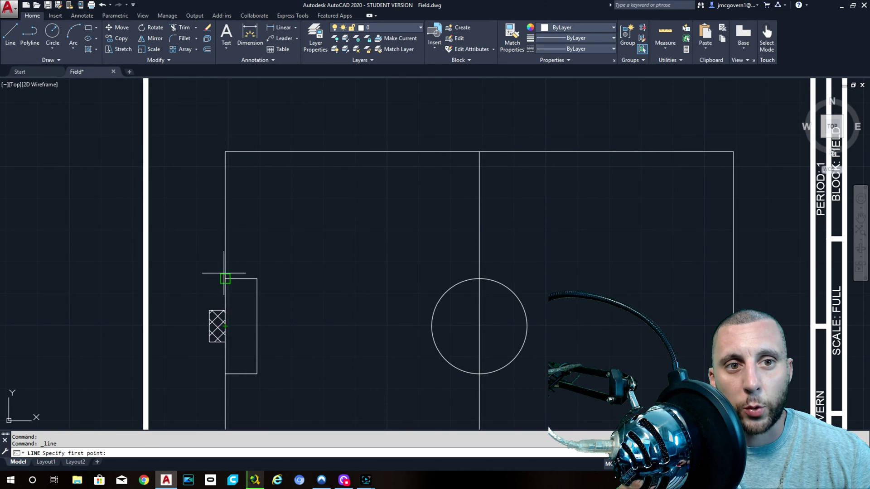
left_click(225, 326)
scroll(326, 326, "down", 3)
middle_click_drag(437, 327, 147, 249)
scroll(154, 252, "down", 2)
scroll(181, 262, "up", 2)
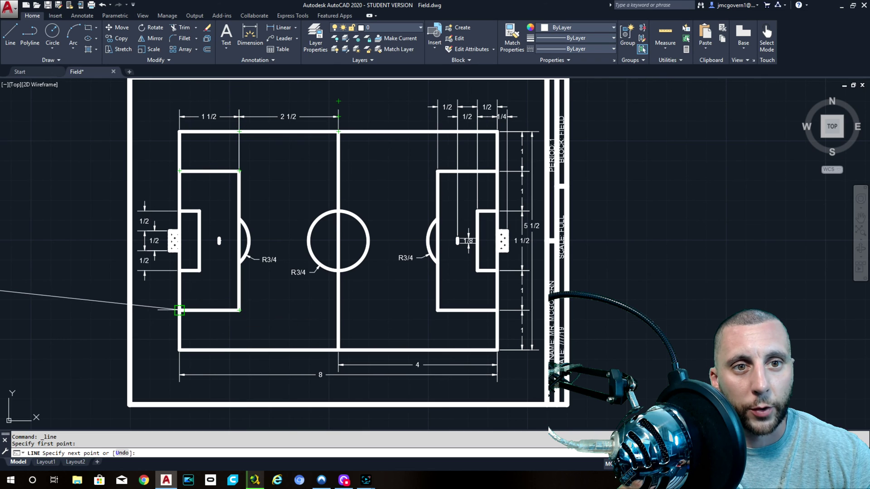
scroll(312, 174, "down", 5)
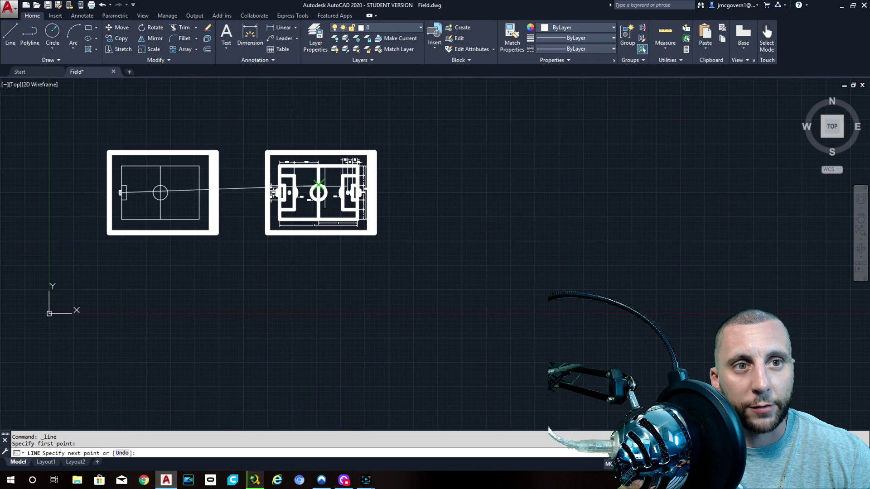
scroll(167, 193, "up", 4)
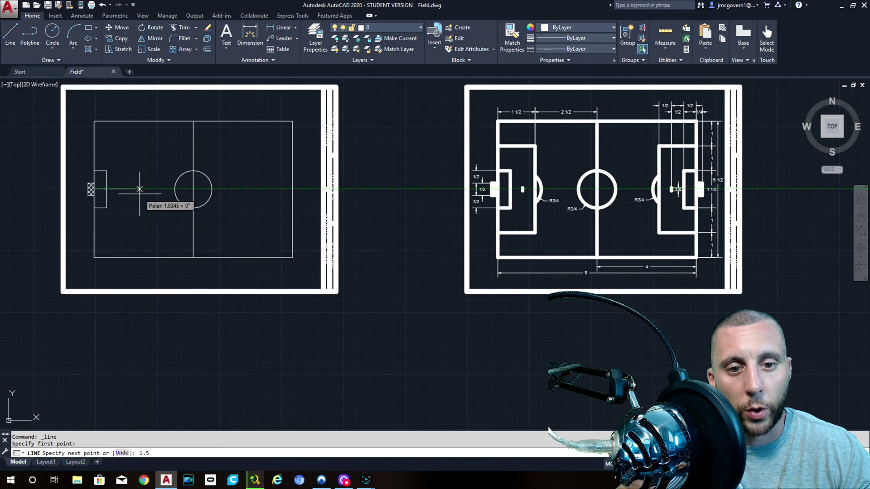
key("Return")
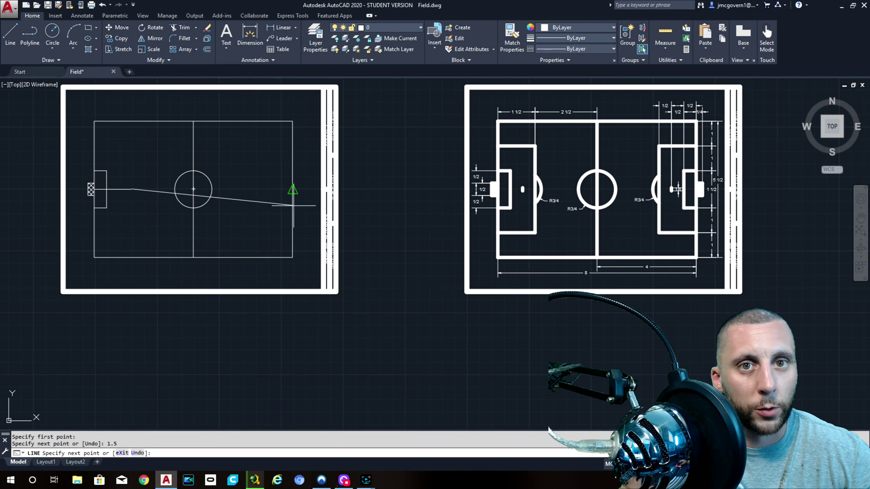
key("Escape")
Step: Examine the reference's right penalty area and measure its overall height with a temporary linear dimension
middle_click_drag(652, 203, 388, 211)
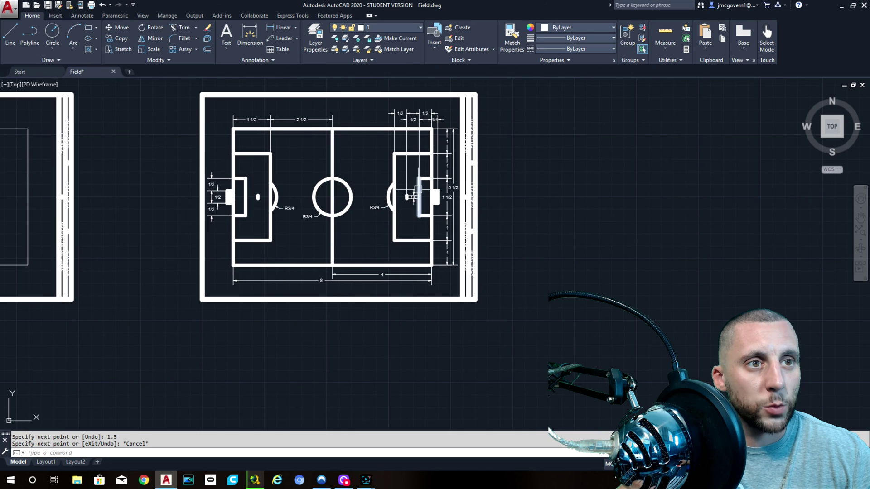
scroll(417, 189, "up", 4)
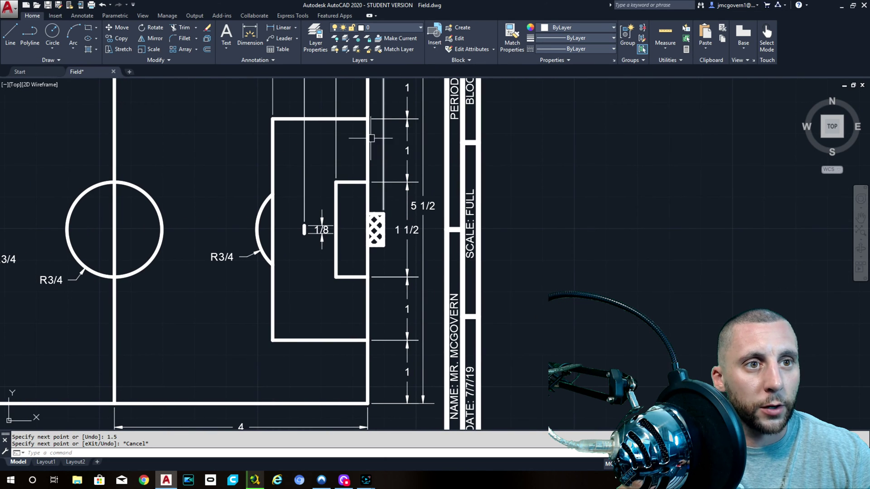
scroll(371, 138, "down", 5)
middle_click_drag(192, 174, 259, 181)
middle_click_drag(478, 186, 336, 187)
scroll(351, 185, "up", 4)
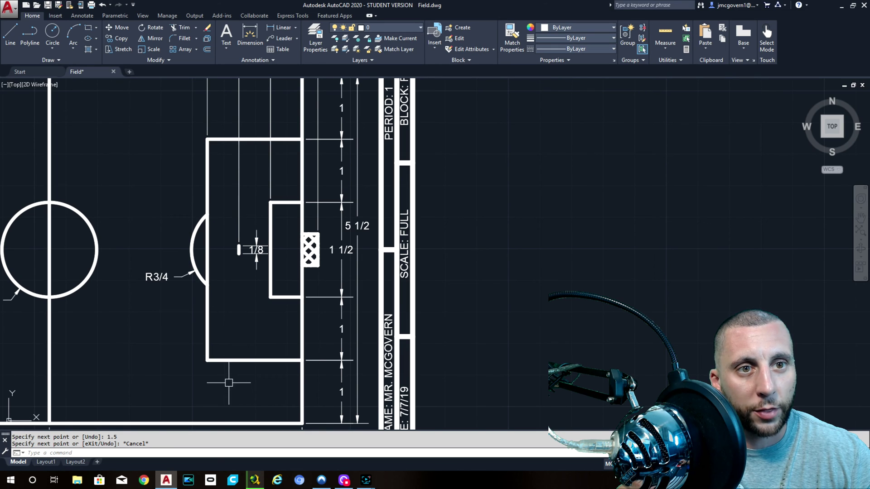
left_click(276, 27)
left_click(207, 140)
left_click(207, 360)
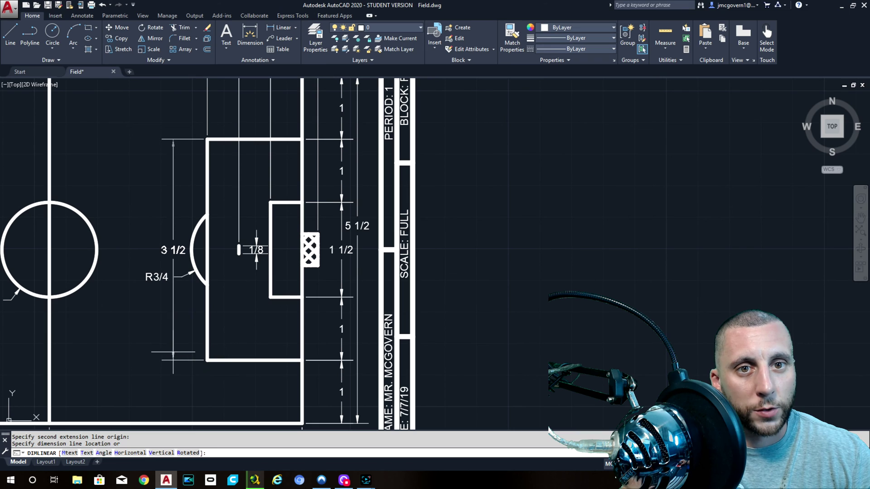
key("Escape")
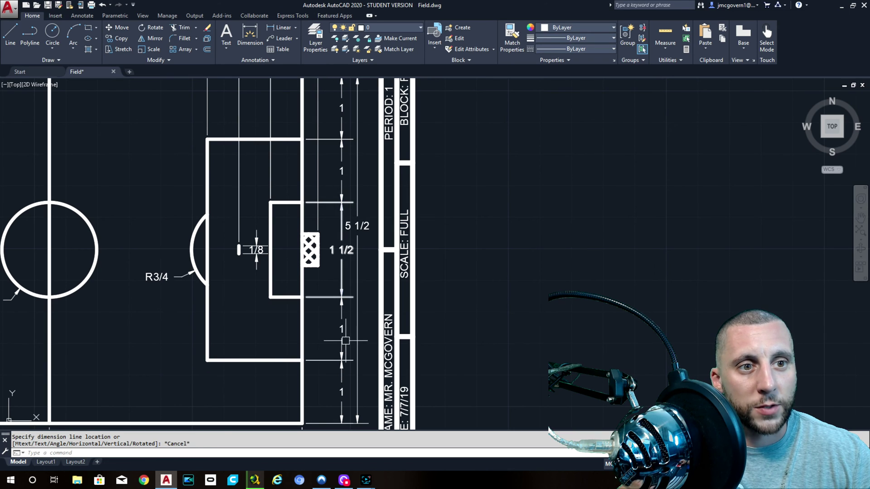
Step: Offset the 1.5 long line at the left edge's midpoint by 1.75 above and below
scroll(306, 318, "down", 5)
scroll(249, 249, "up", 6)
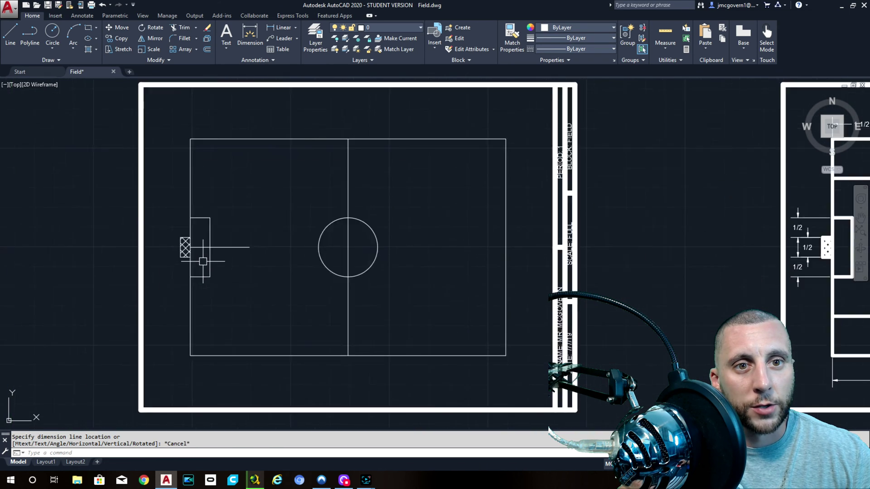
left_click(207, 49)
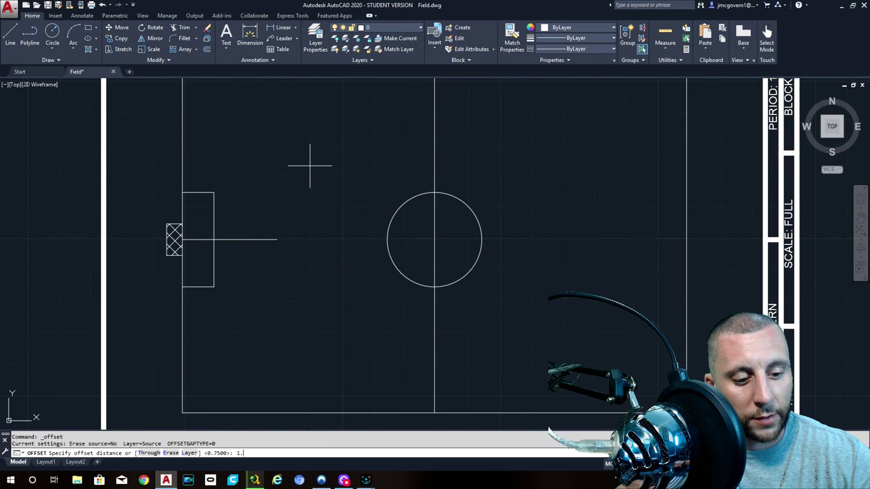
key("Return")
left_click(247, 237)
left_click(248, 195)
left_click(246, 237)
left_click(258, 277)
key("Escape")
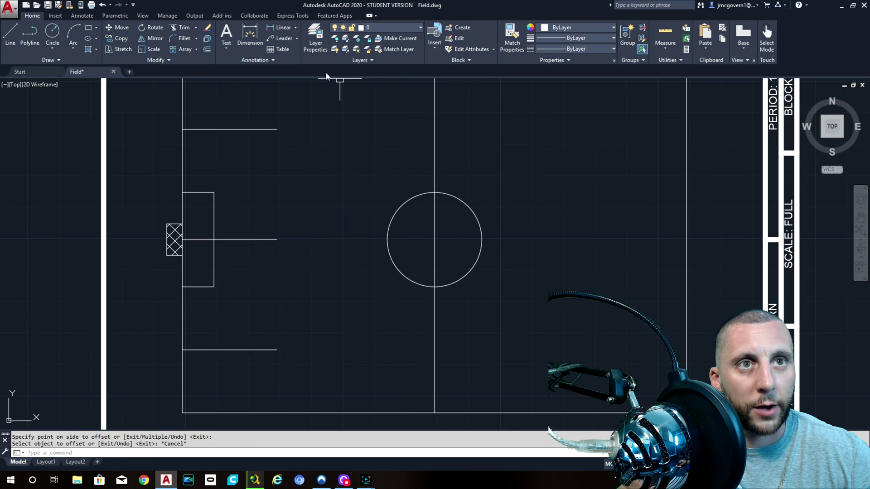
Step: Measure the distance between the inner ends of the two offset lines with a temporary linear dimension
left_click(281, 28)
left_click(277, 130)
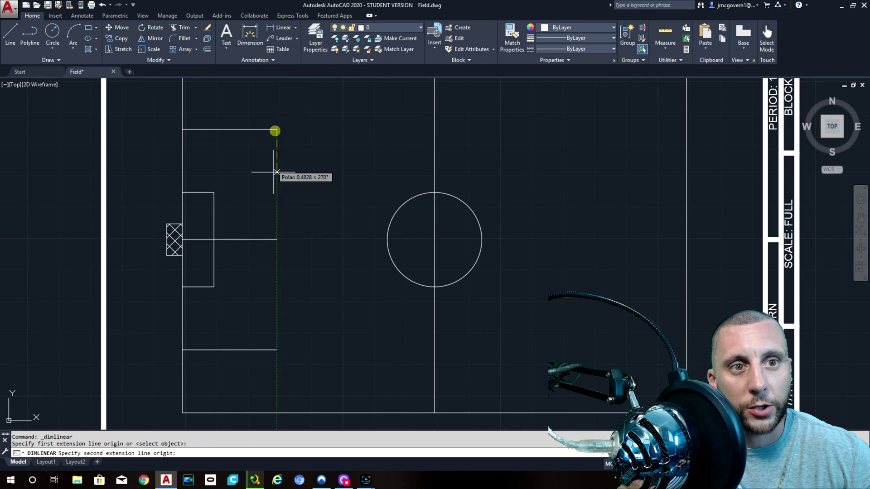
left_click(277, 350)
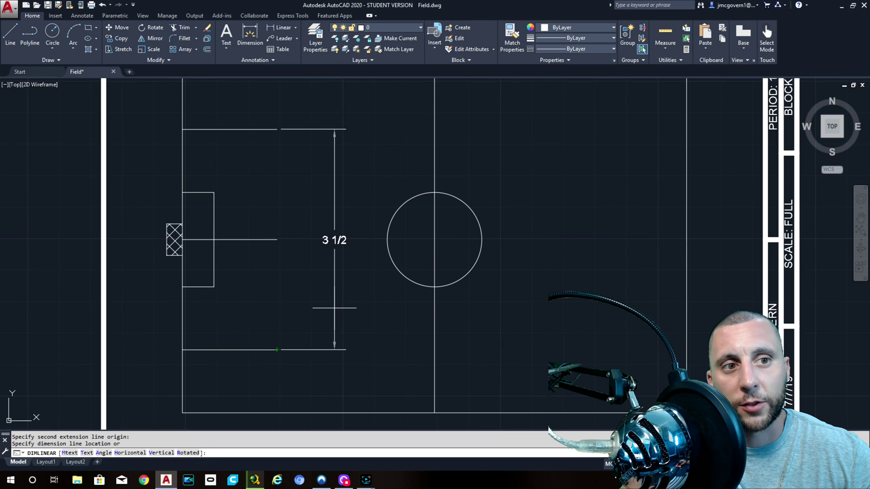
key("Escape")
Step: Delete the middle line and close the left penalty area with a vertical line joining the offset lines' inner ends
left_click(278, 254)
left_click(263, 213)
key("Delete")
left_click(11, 32)
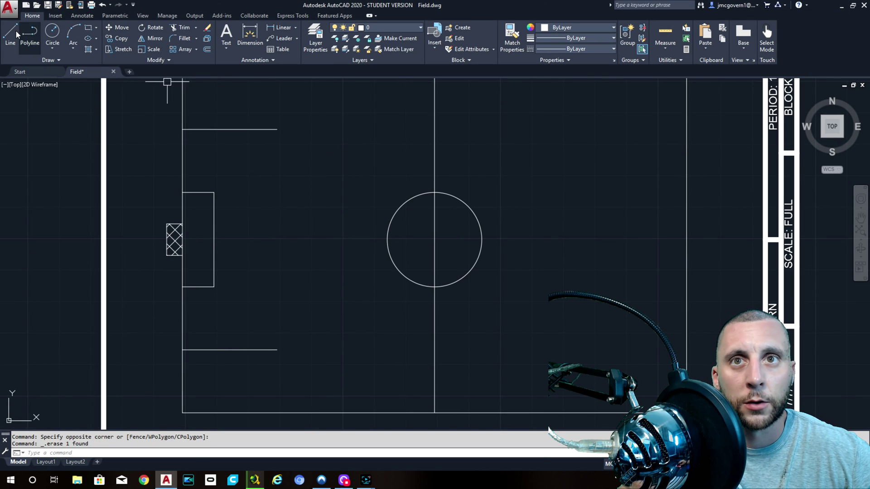
left_click(277, 129)
left_click(277, 350)
key("Escape")
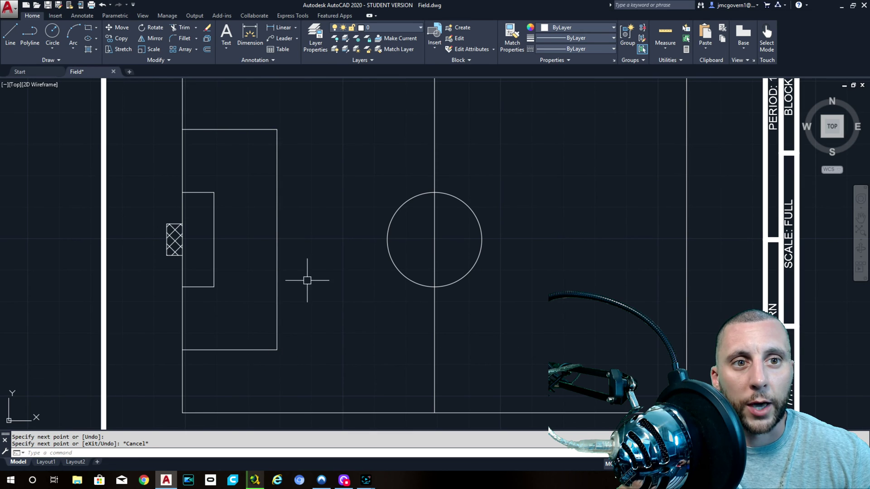
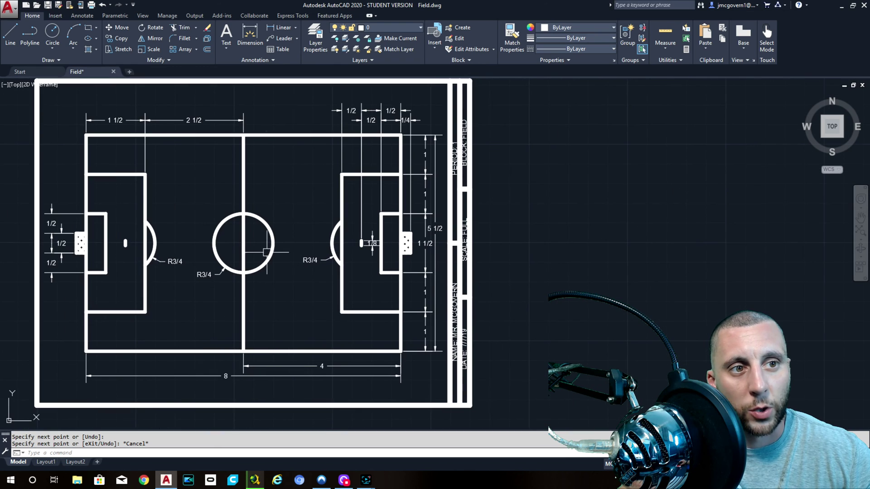
Step: Examine the penalty mark's length, midpoint and spacing dimensions in the reference drawing's right penalty area
scroll(361, 244, "up", 5)
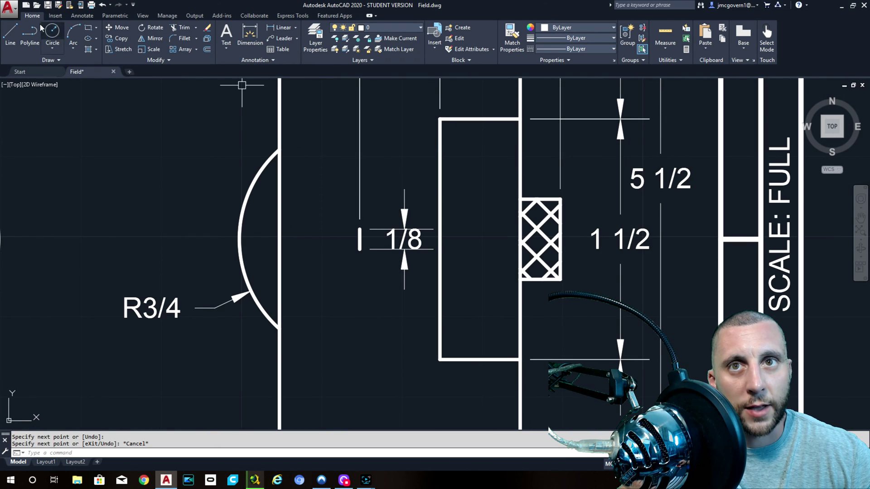
left_click(10, 32)
left_click(360, 240)
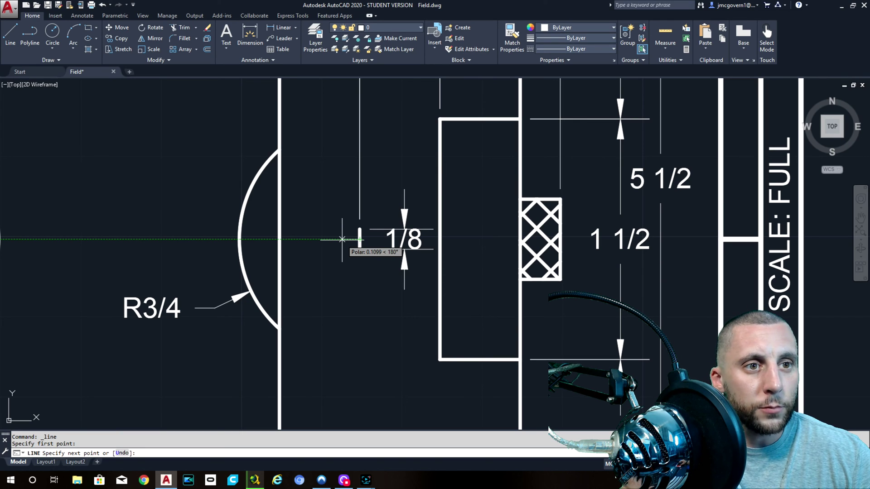
key("Escape")
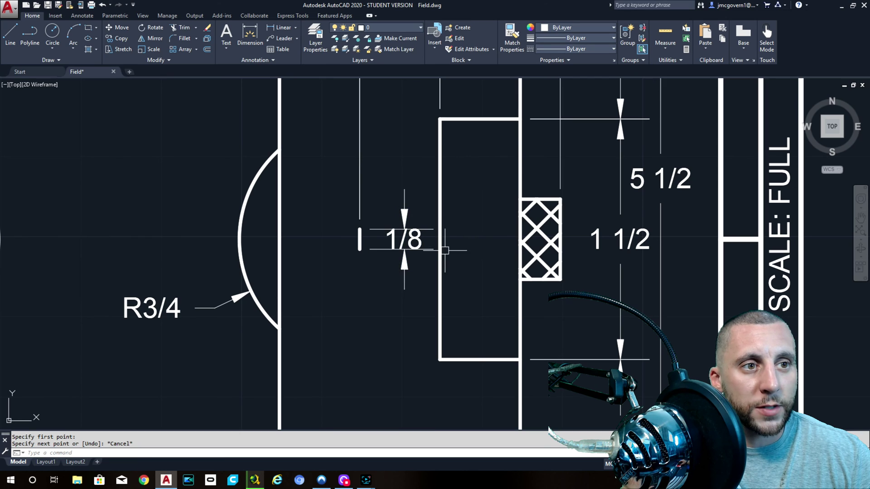
scroll(343, 225, "down", 4)
mouse_move(394, 240)
middle_mouse_down()
mouse_move(340, 268)
mouse_move(319, 187)
middle_mouse_up()
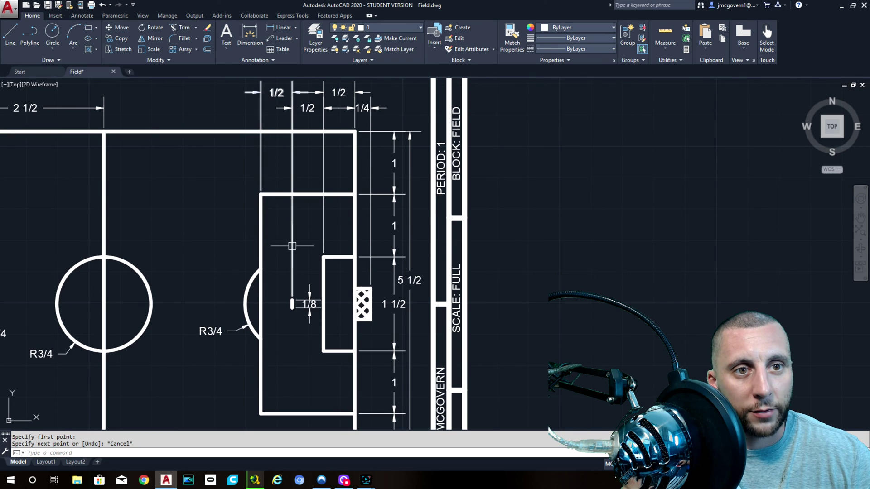
scroll(310, 262, "down", 5)
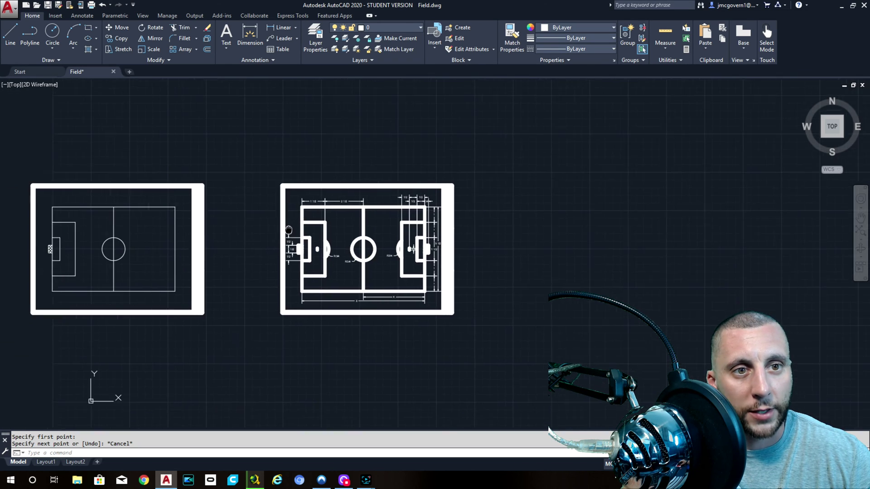
Step: Offset the left goal area's inner vertical line by 1/2 into the penalty area
scroll(308, 253, "up", 3)
scroll(321, 193, "down", 3)
middle_click_drag(64, 201, 316, 200)
scroll(312, 204, "up", 4)
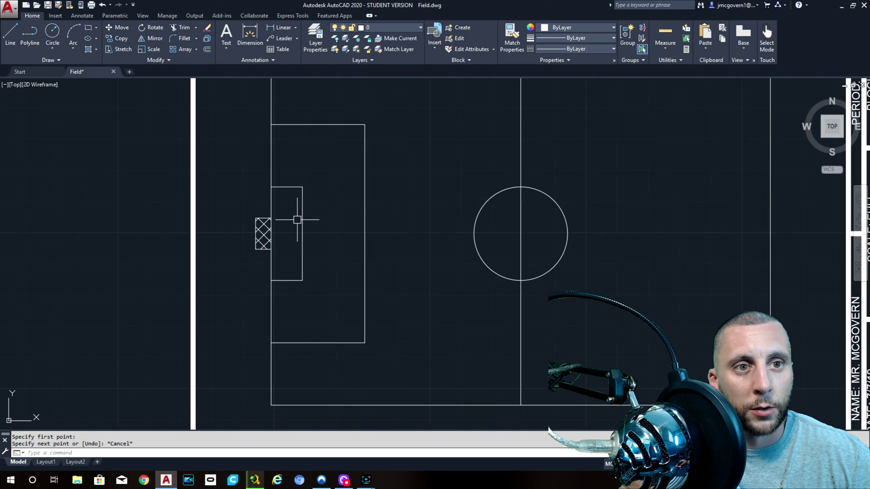
left_click(208, 49)
type("1/2")
key("Return")
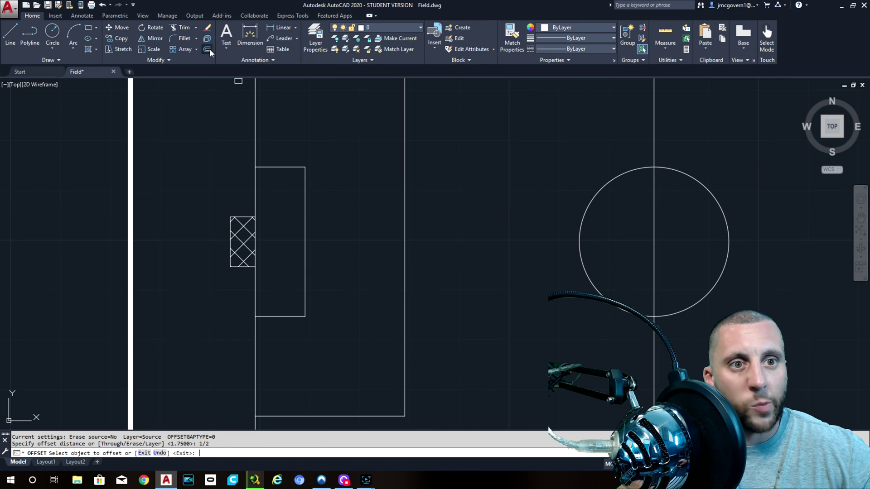
left_click(304, 256)
left_click(369, 257)
key("Escape")
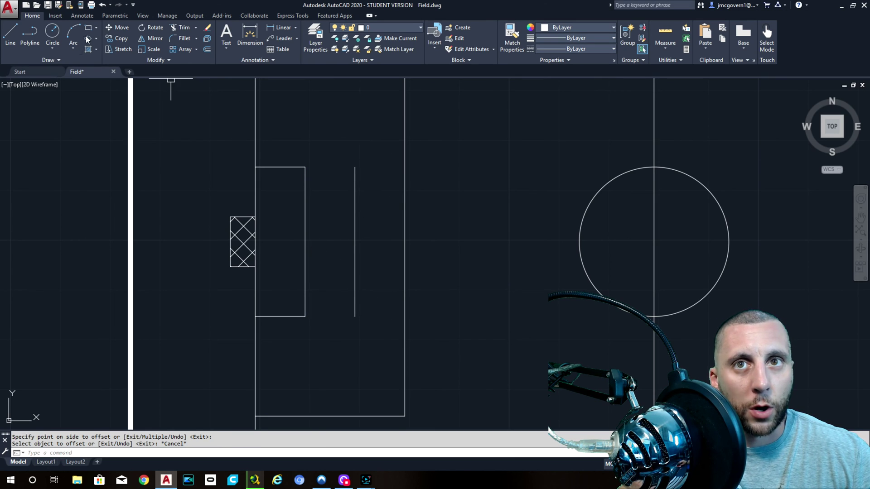
Step: Draw a horizontal construction line from the new vertical line's midpoint toward the centre circle, past the penalty area's edge
left_click(10, 33)
left_click(353, 244)
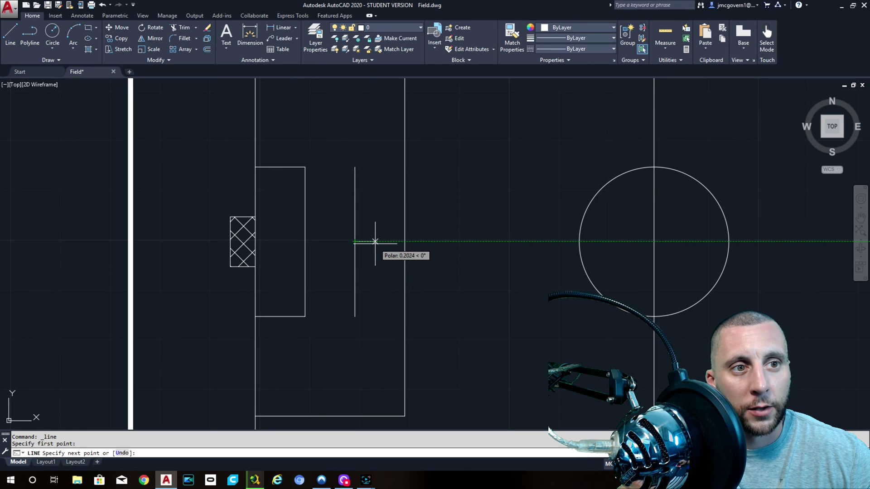
left_click(482, 241)
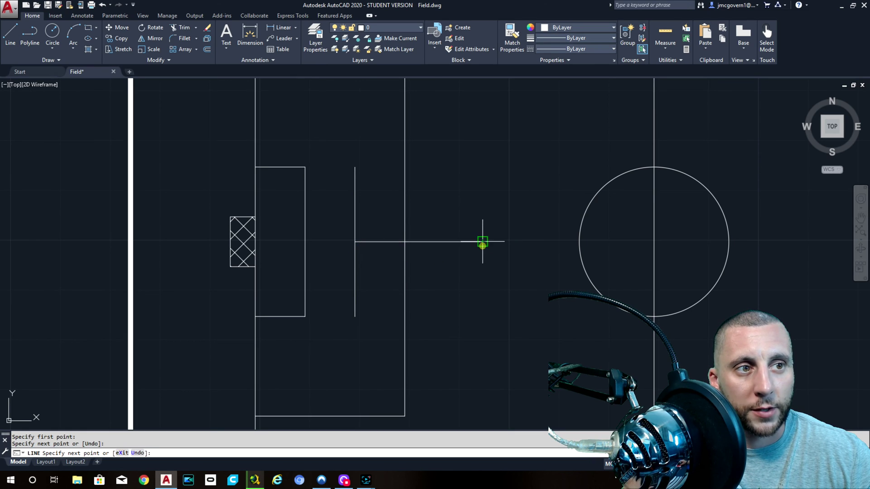
key("Escape")
Step: Offset the horizontal construction line above and below by half the 1/8 penalty mark length, and delete the original line
left_click(207, 50)
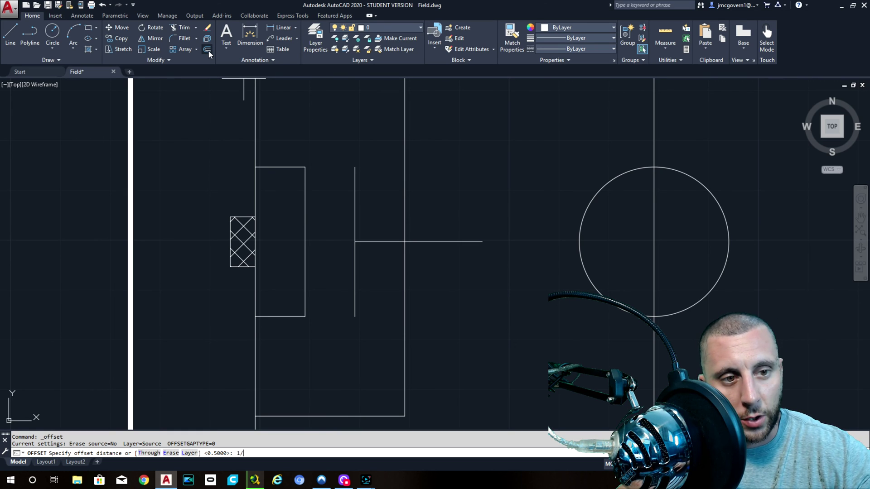
key("Return")
left_click(367, 241)
left_click(374, 225)
left_click(378, 241)
left_click(383, 266)
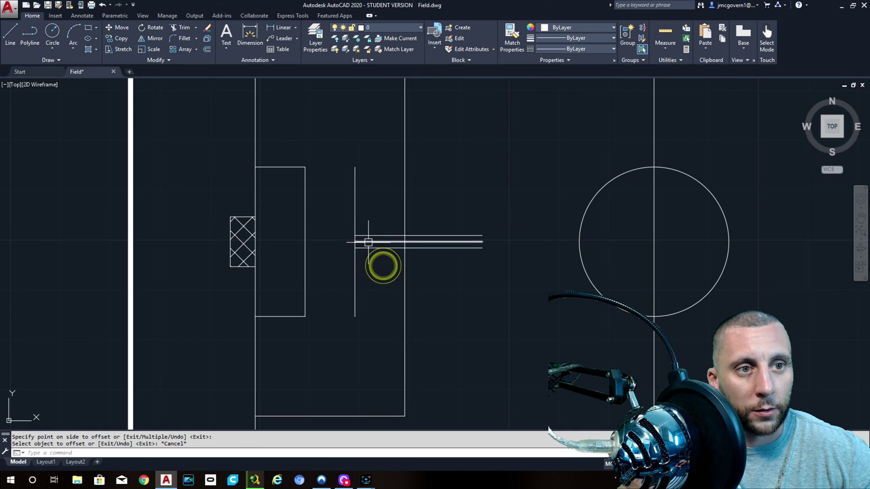
key("Escape")
left_click(370, 241)
key("Delete")
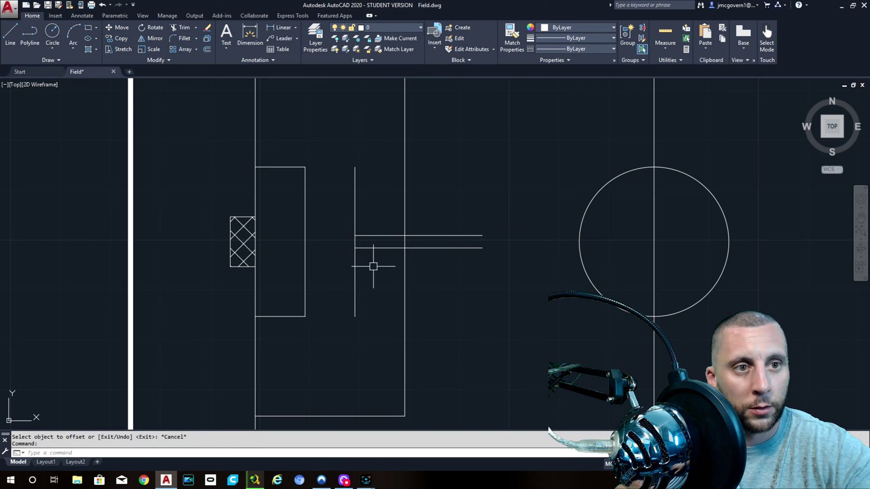
Step: Trim the vertical line outside the two offset lines to form the penalty mark, and delete both horizontal lines
type("tr")
key("Return")
key("Return")
left_click(371, 268)
left_click(336, 278)
left_click(383, 194)
left_click(319, 200)
key("Escape")
left_click(495, 223)
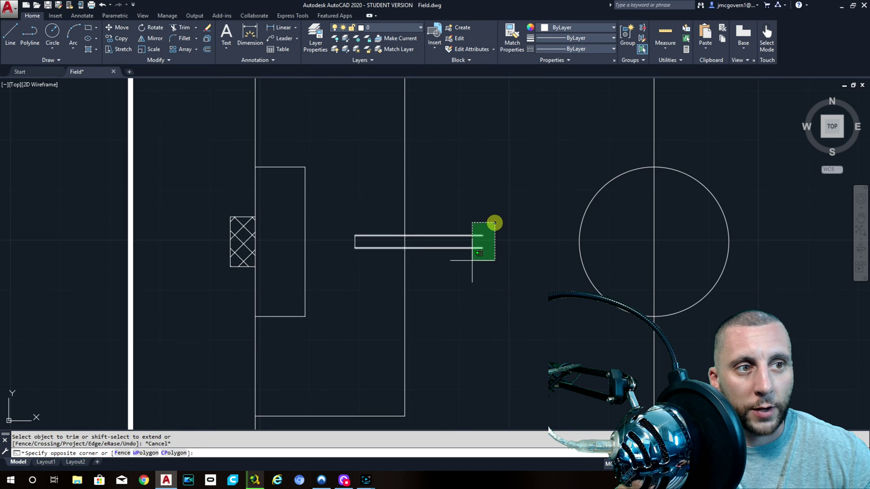
left_click(472, 260)
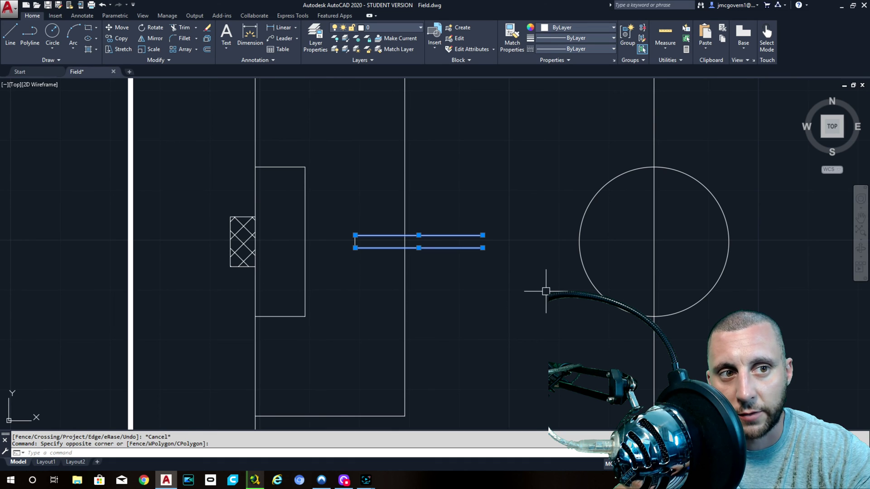
key("Delete")
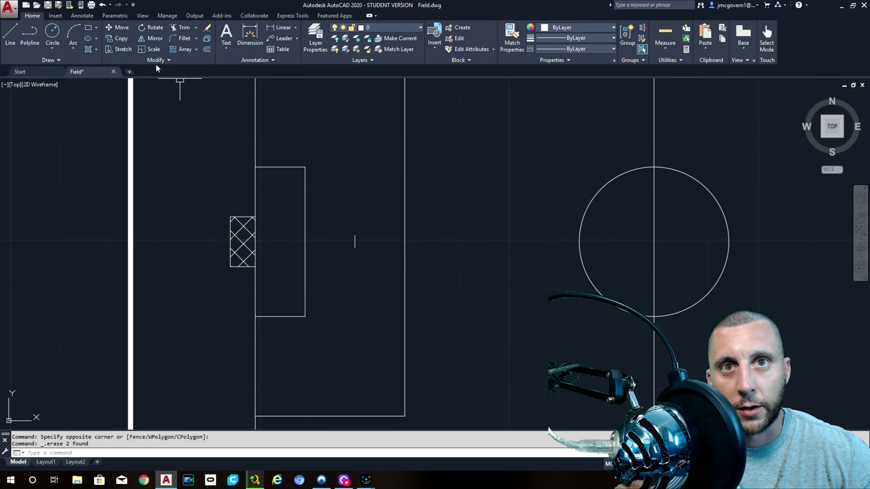
Step: Draw a circle with a 3/4 radius centred on the midpoint of the left penalty mark
left_click(53, 44)
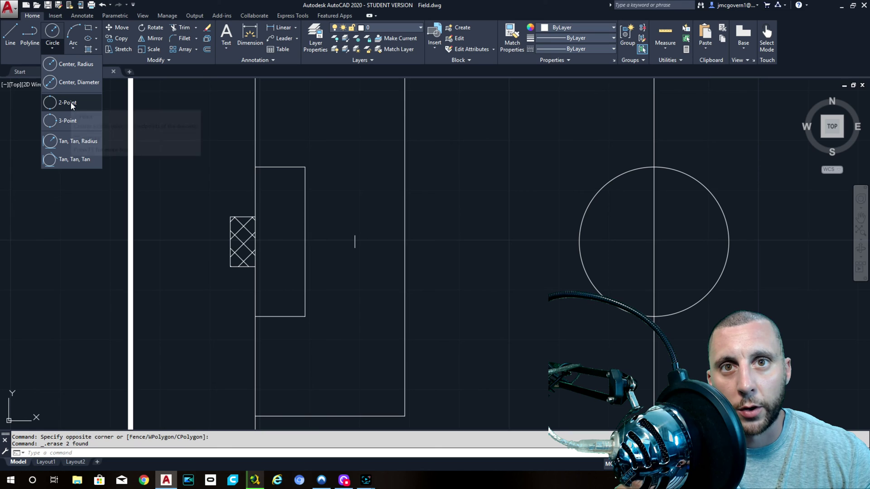
left_click(75, 63)
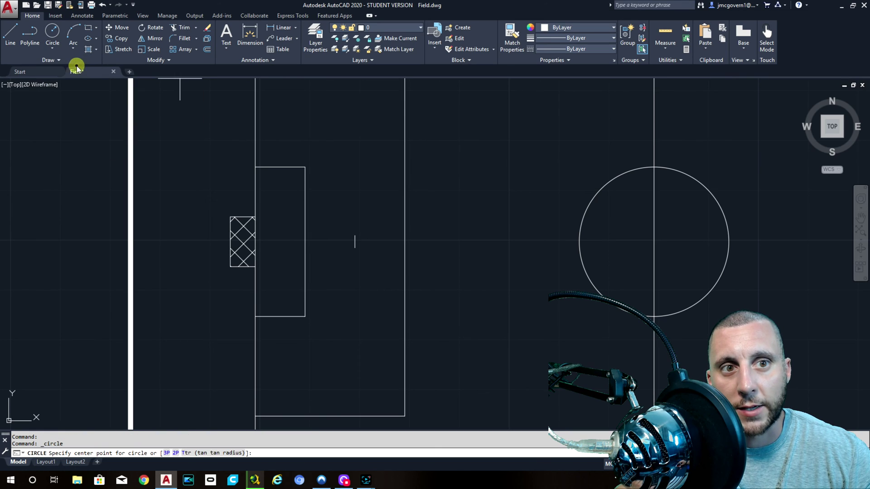
left_click(355, 242)
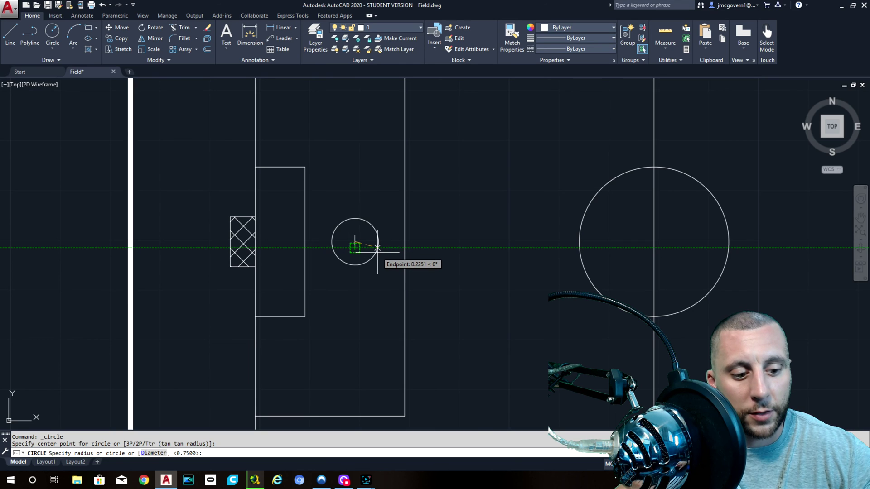
key("Return")
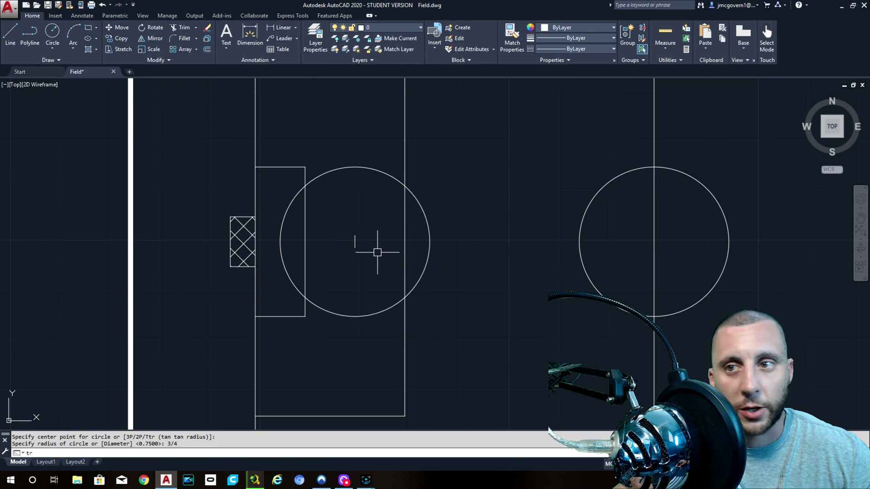
Step: Trim away the part of the circle inside the penalty area, using the area's inner vertical line as cutting edge
type("tr")
key("Return")
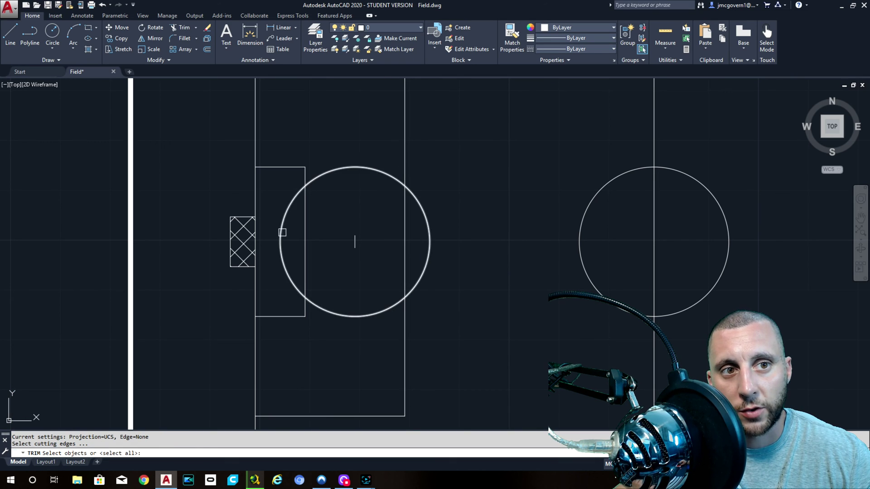
left_click(406, 140)
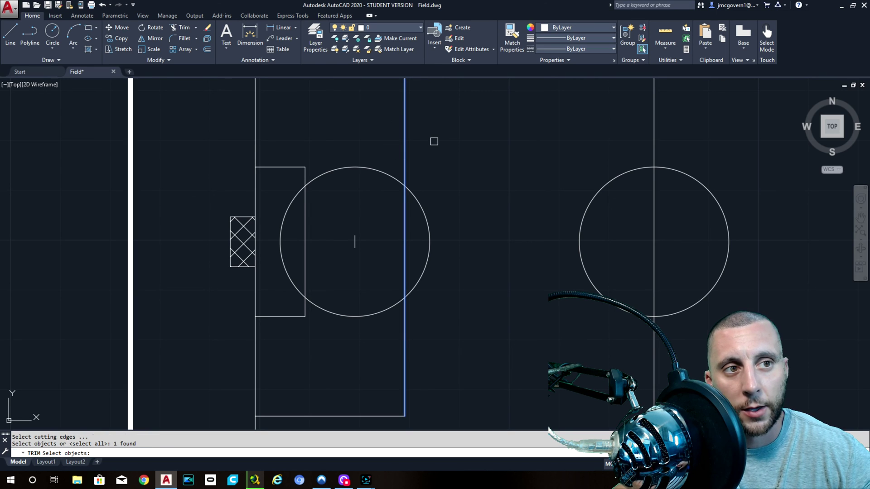
key("Return")
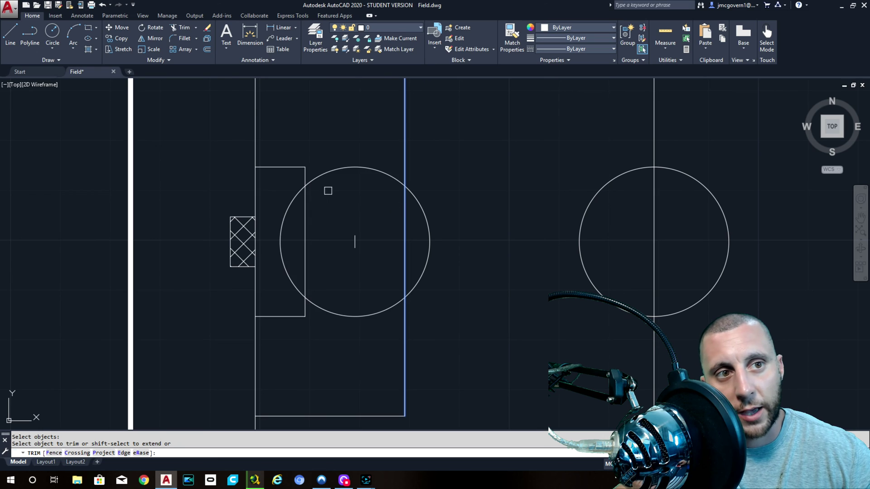
left_click(301, 198)
left_click(332, 311)
key("Escape")
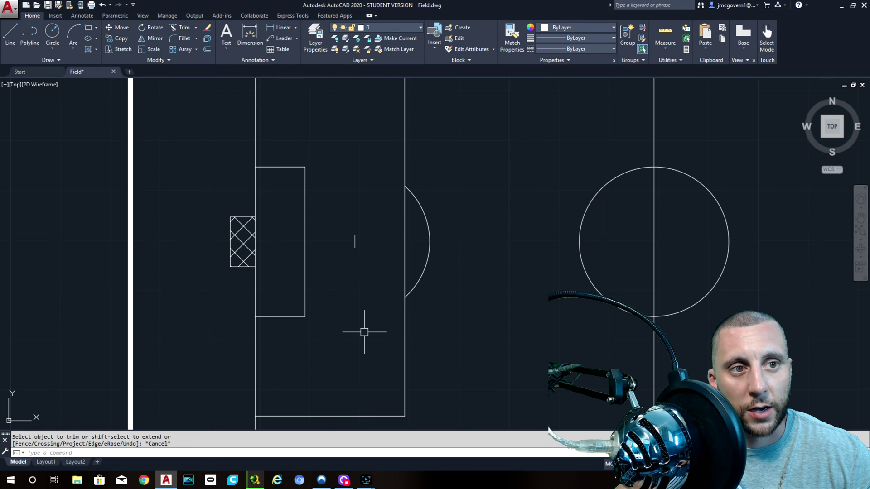
Step: Mirror the left goal, goal area, penalty area, penalty mark and arc across the halfway line, keeping the source objects
scroll(364, 332, "down", 5)
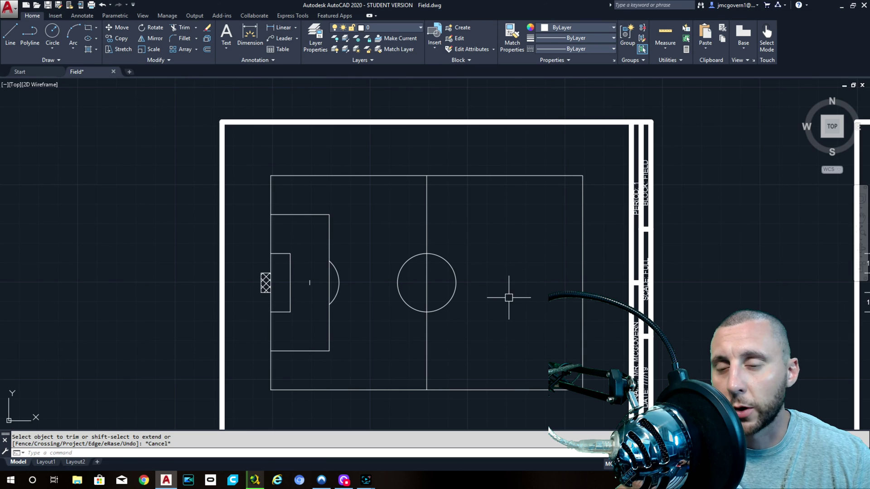
left_click(347, 194)
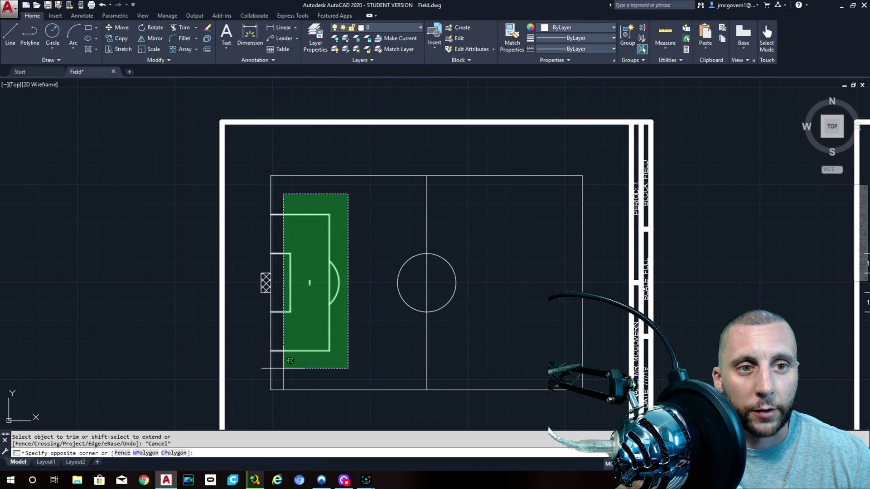
left_click(281, 367)
left_click(246, 268)
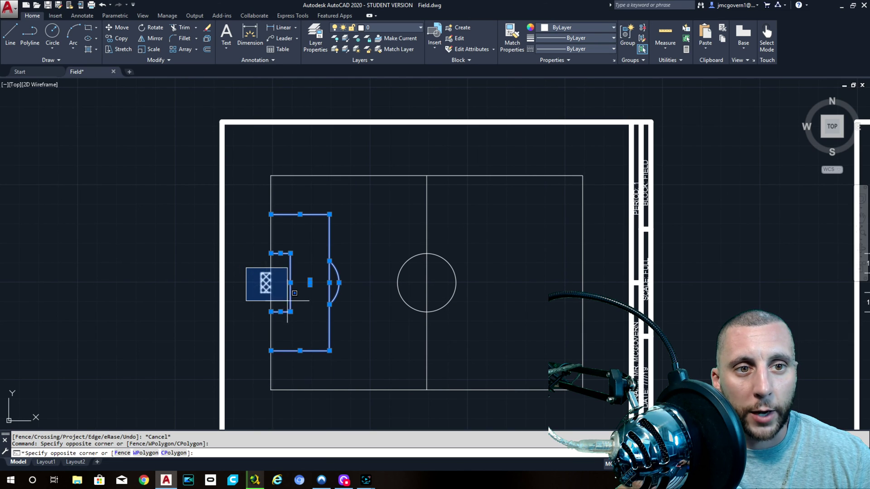
left_click(295, 294)
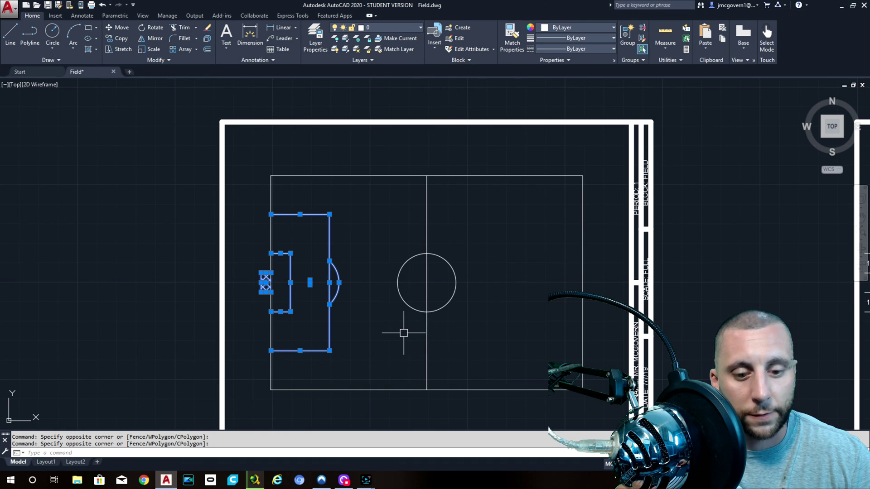
type("mirror")
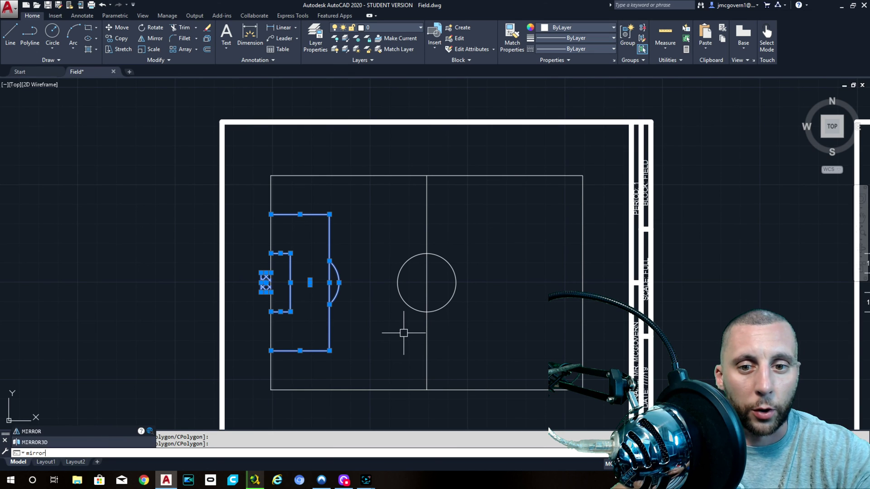
key("Return")
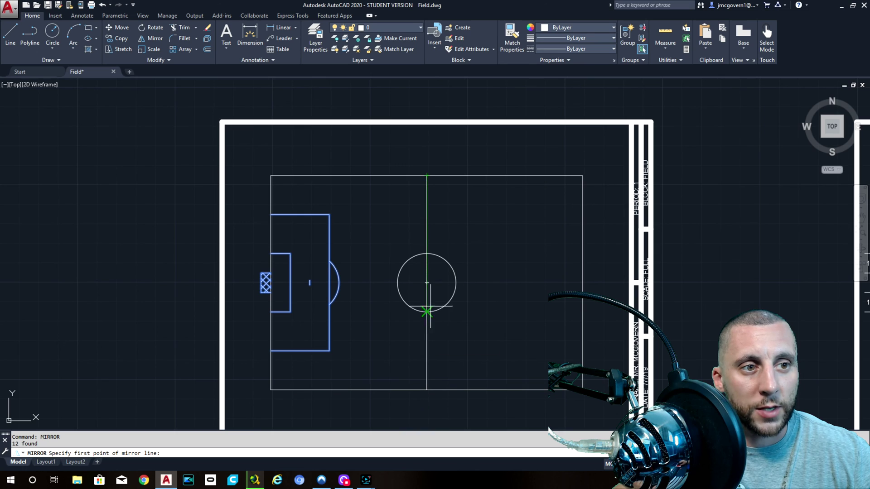
left_click(426, 177)
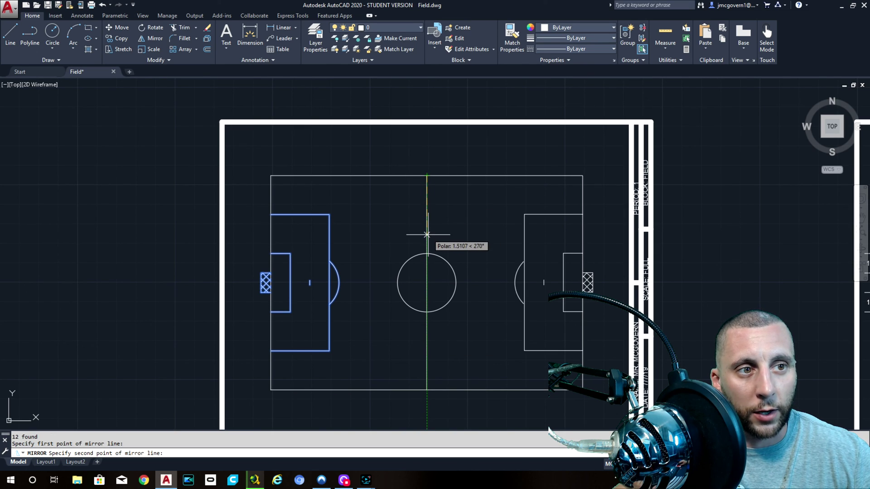
left_click(426, 349)
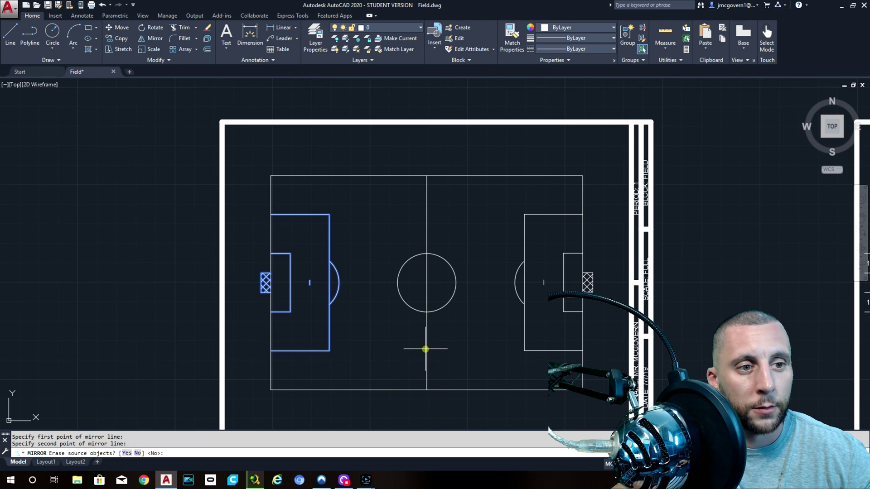
left_click(138, 453)
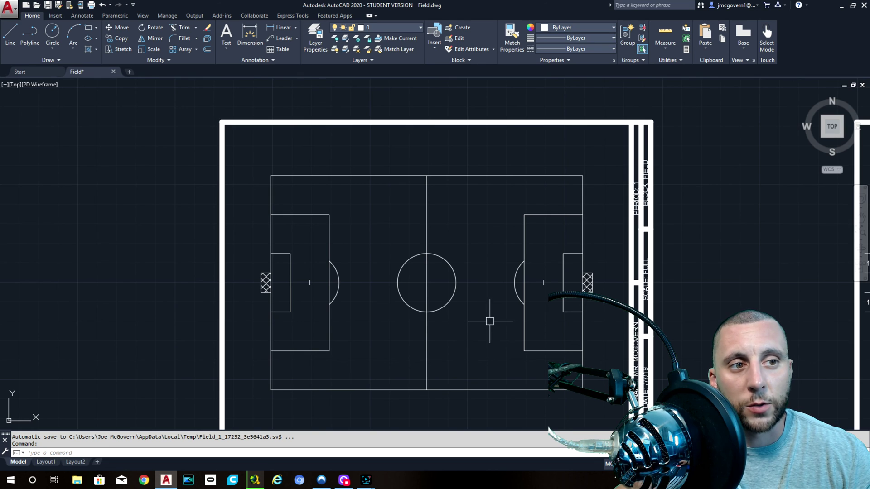
Step: Set the lineweight of the entire soccer field, including both goals, to 0.70 mm
left_click(247, 164)
left_click(599, 404)
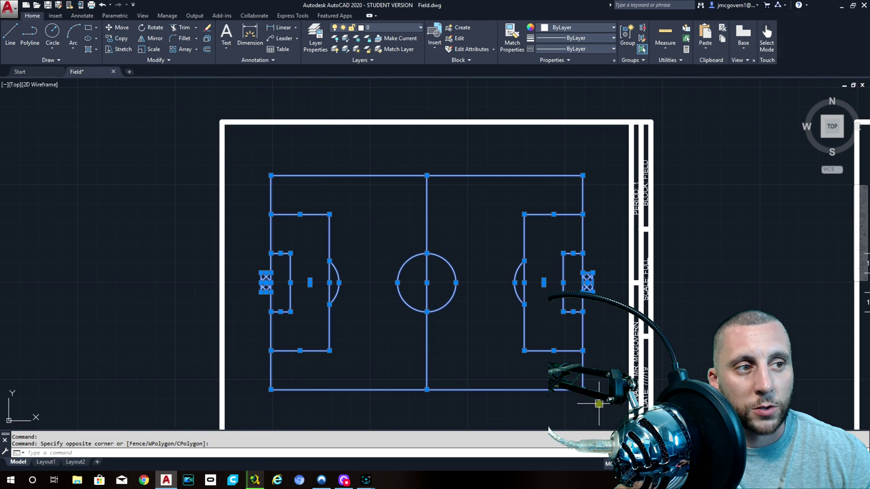
left_click(549, 38)
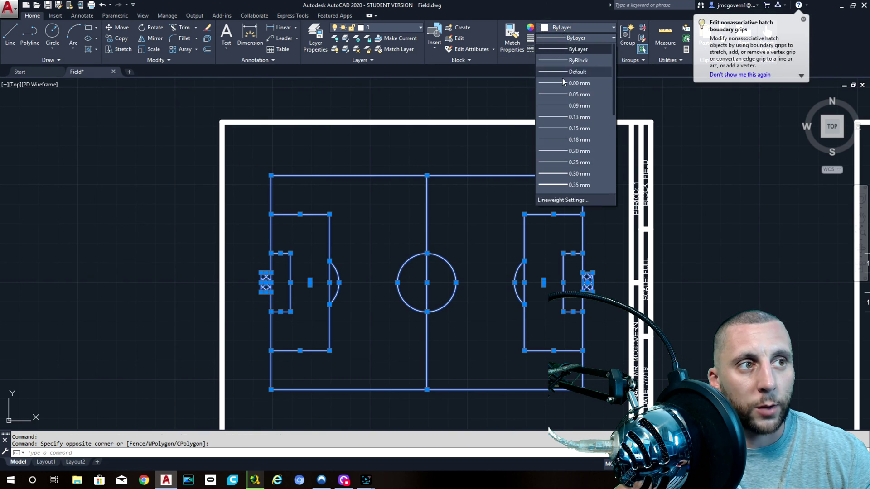
scroll(572, 114, "down", 3)
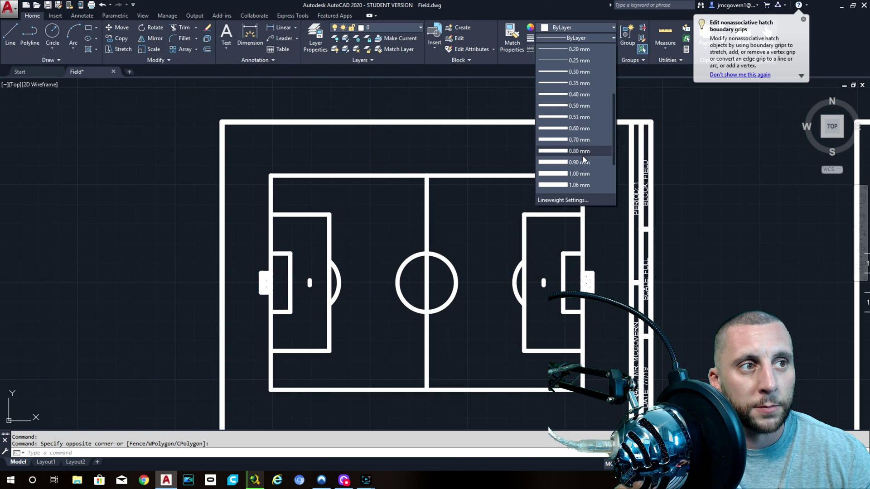
left_click(580, 142)
key("Escape")
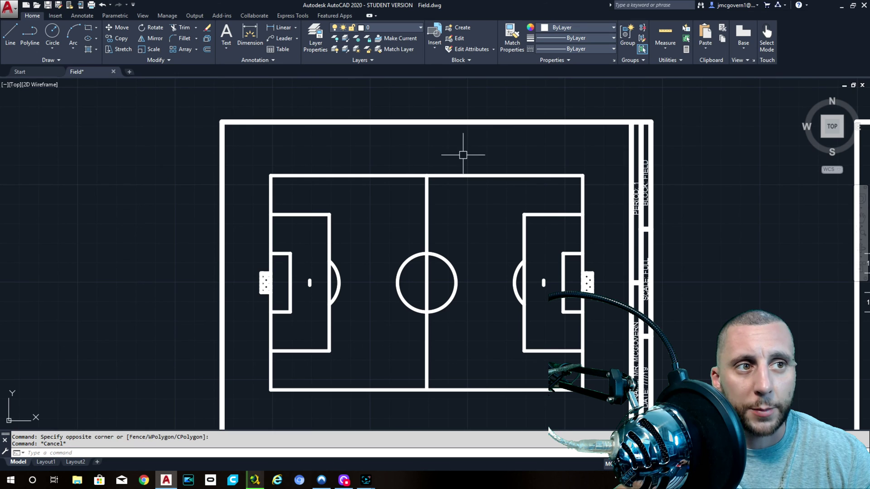
Step: Offset the field's upper boundary line 3/8 upward as a guide for placing dimensions
left_click(206, 50)
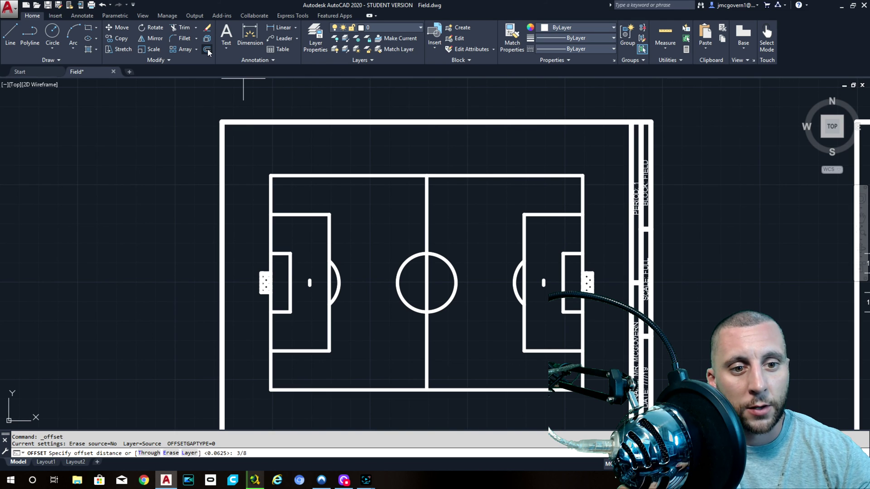
key("Return")
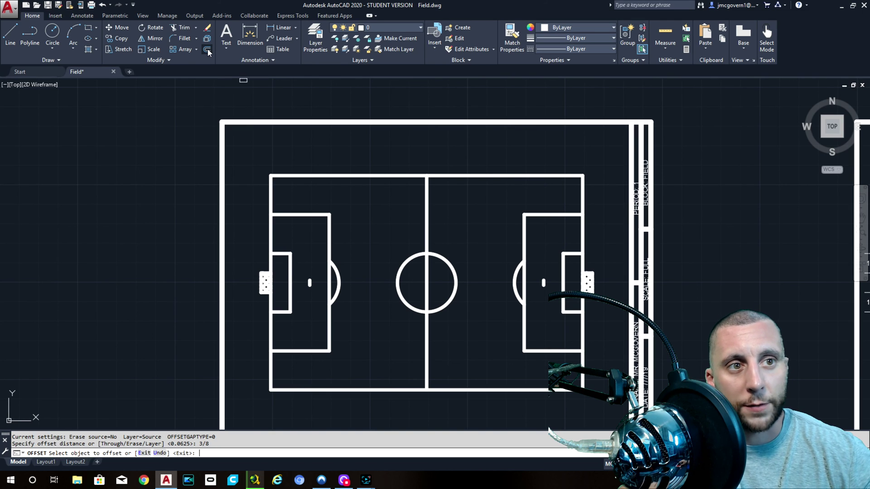
left_click(345, 176)
left_click(342, 150)
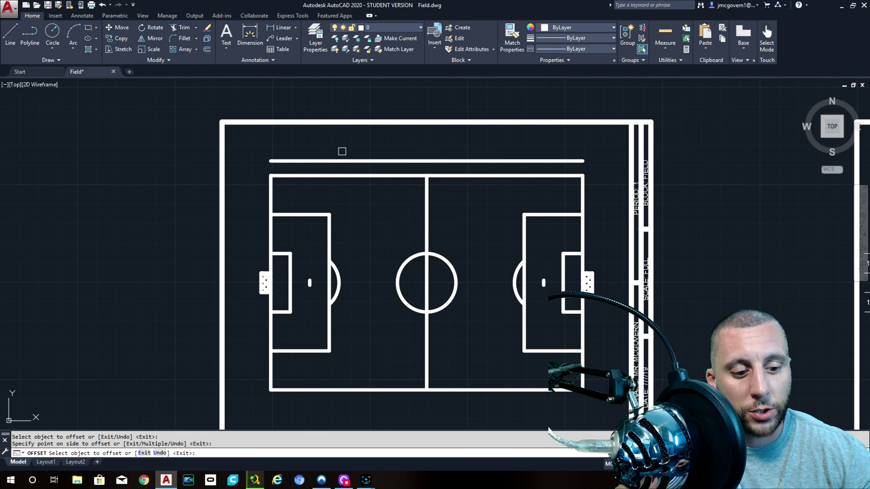
Step: Offset the new guide line another 1/4 upward to create a second dimension guide
key("Return")
key("Return")
type("1/4")
key("Return")
left_click(343, 156)
left_click(338, 137)
Step: Examine the dimension layout on the reference field, especially the dimensions above its upper-left corner
scroll(406, 197, "down", 4)
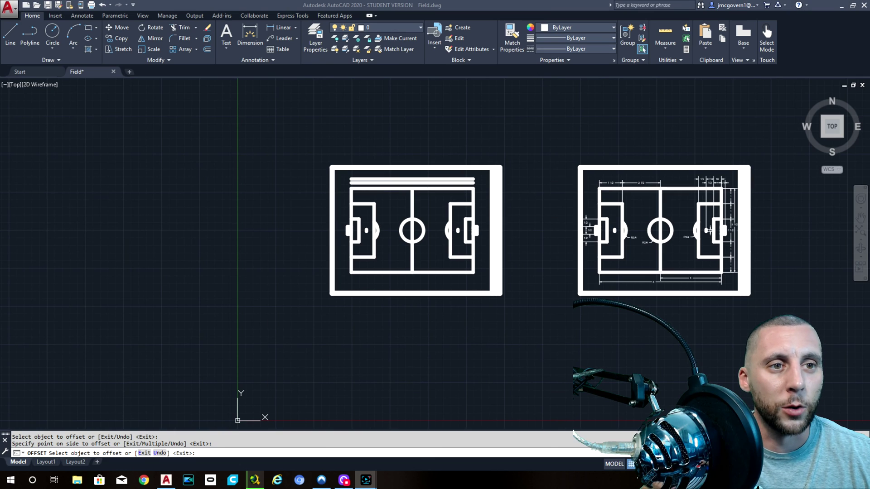
left_click(579, 266)
middle_click_drag(619, 217, 422, 249)
scroll(423, 249, "up", 2)
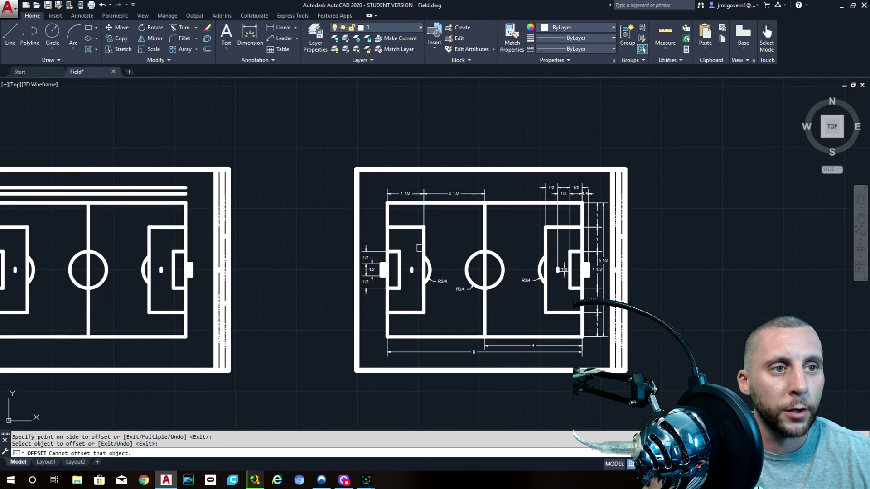
scroll(419, 247, "up", 3)
key("Escape")
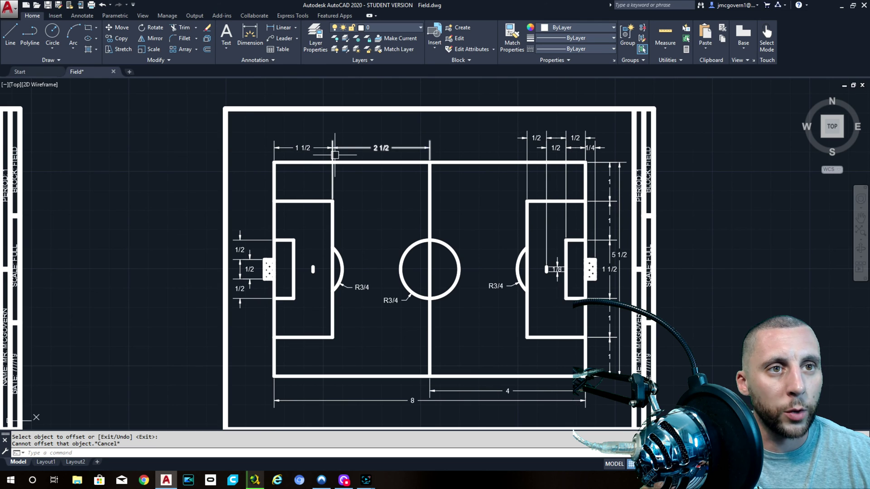
scroll(430, 150, "down", 4)
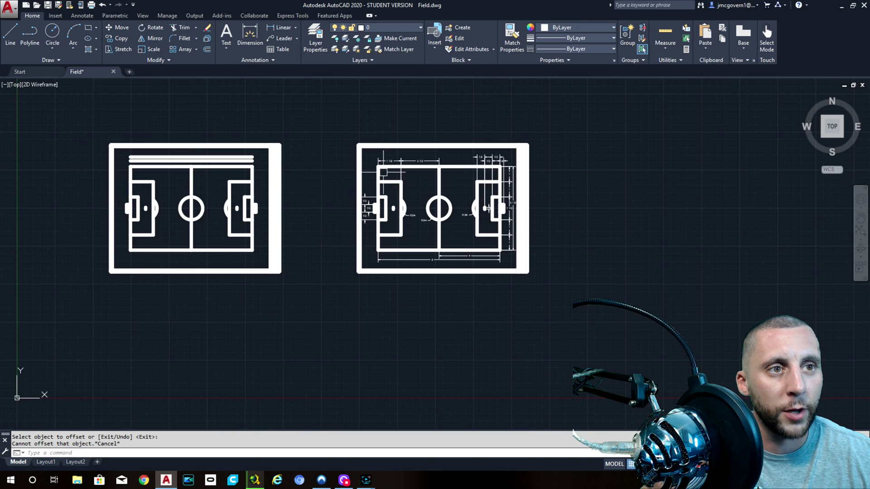
scroll(379, 164, "up", 4)
scroll(374, 165, "up", 3)
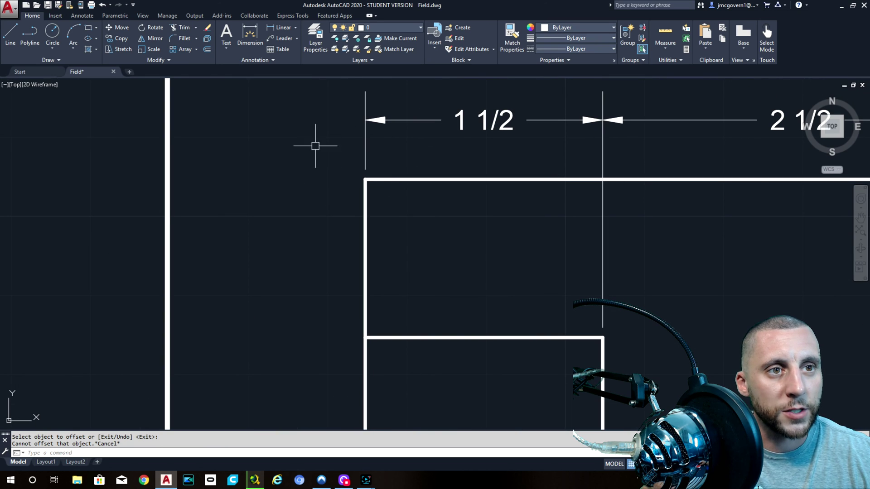
left_click(282, 27)
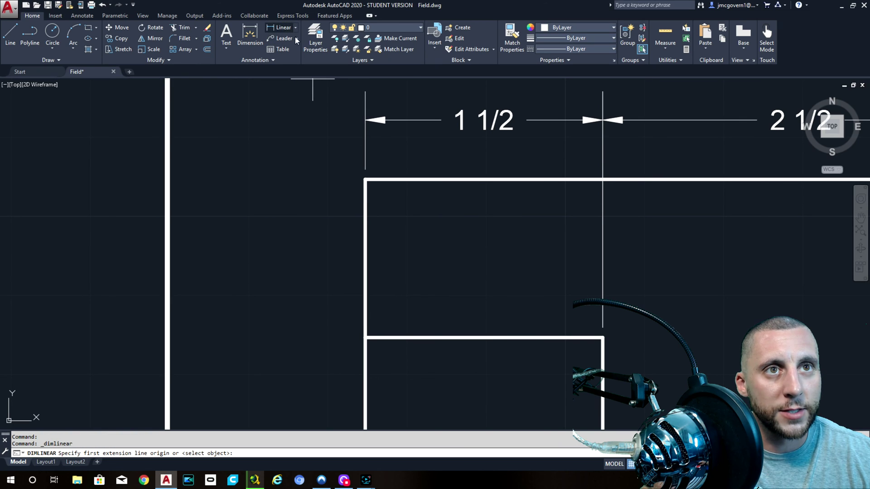
left_click(366, 180)
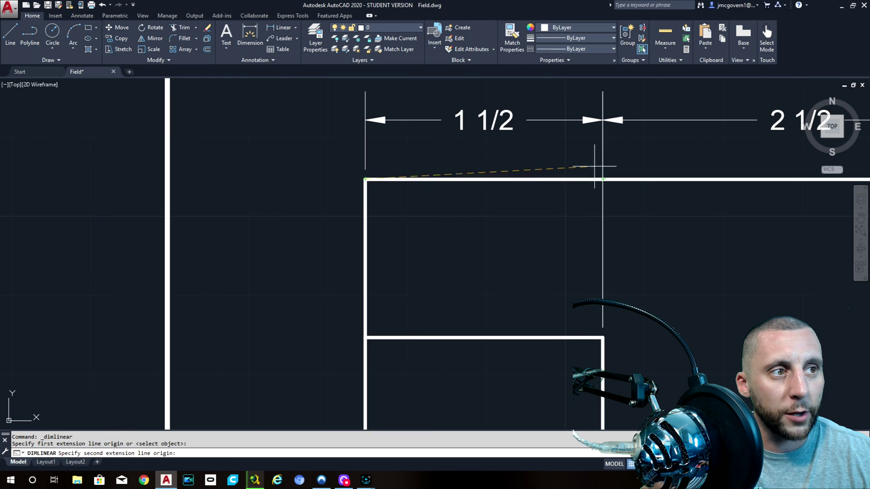
left_click(602, 337)
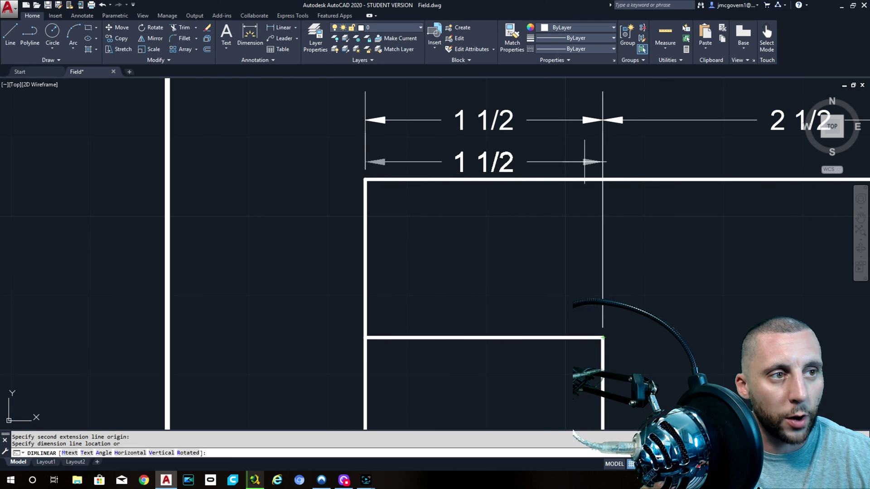
key("Escape")
Step: Add a horizontal linear dimension from the redrawn field's upper-left corner to the left penalty area's upper inner corner, placed on the lower guide line
scroll(578, 149, "down", 5)
scroll(360, 168, "up", 8)
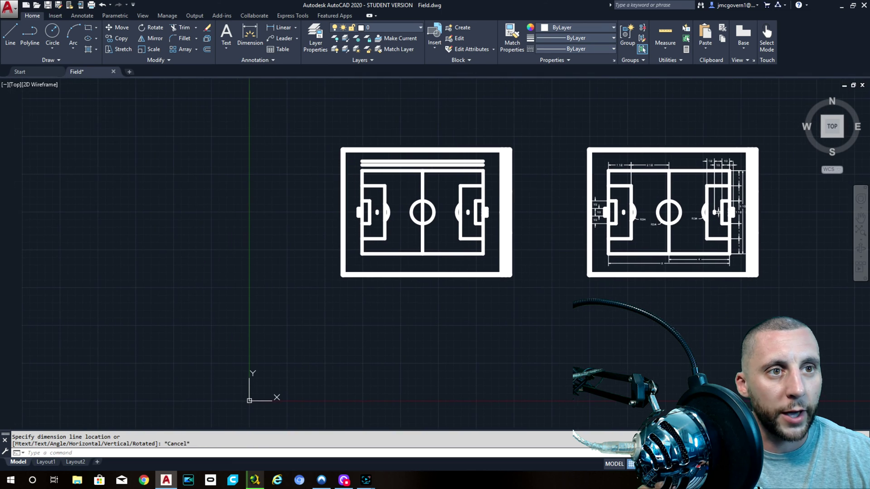
left_click(293, 27)
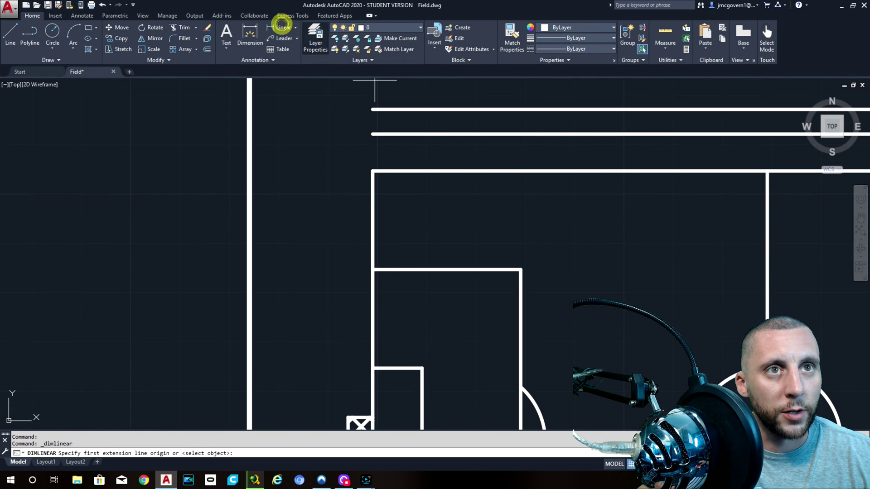
left_click(373, 171)
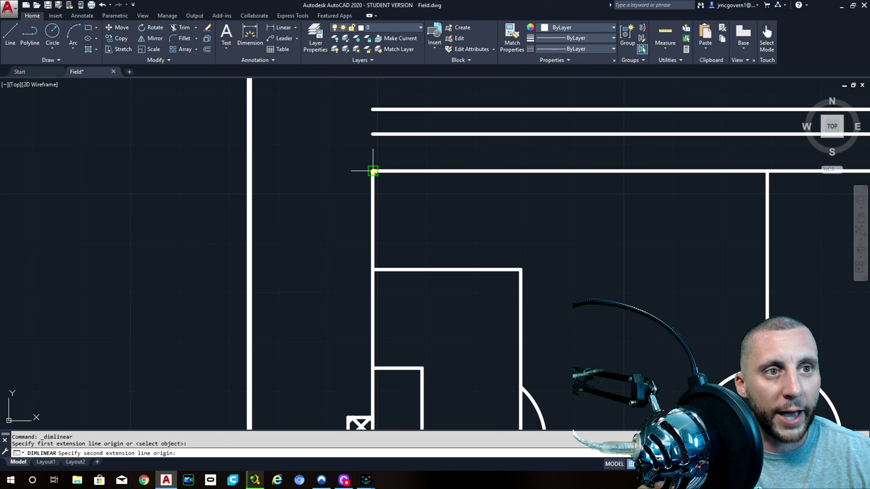
left_click(520, 270)
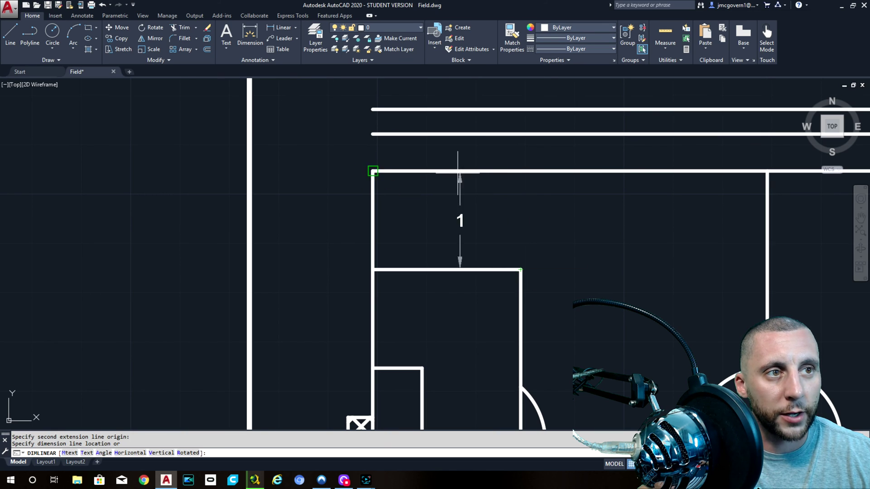
left_click(372, 134)
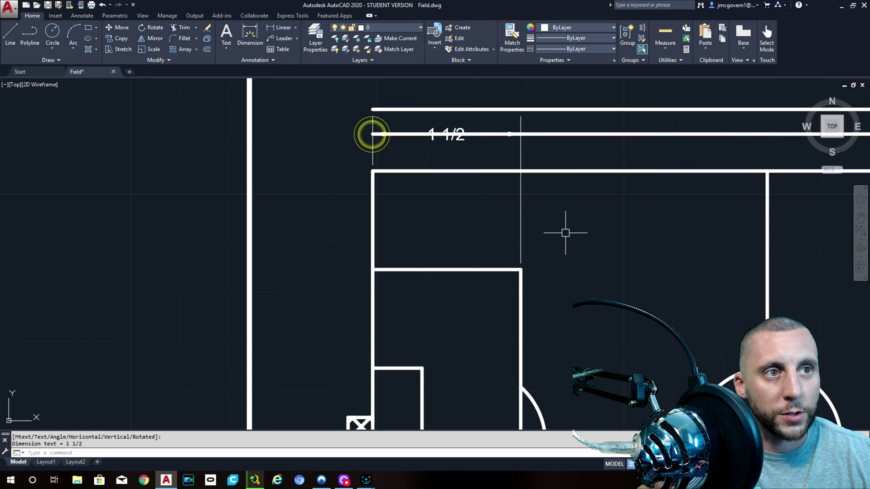
Step: Add a horizontal linear dimension from the left penalty area's upper inner corner to the halfway line, aligned with the neighbouring dimension
middle_click_drag(584, 240, 471, 240)
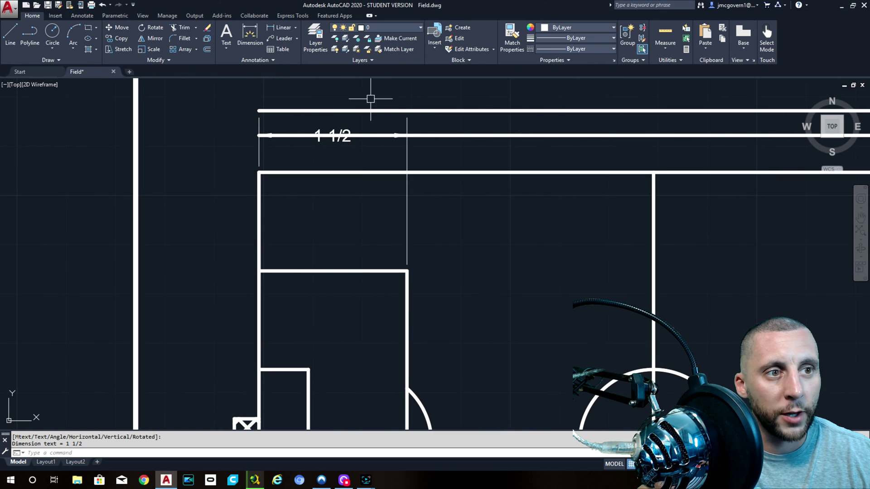
left_click(269, 30)
left_click(407, 270)
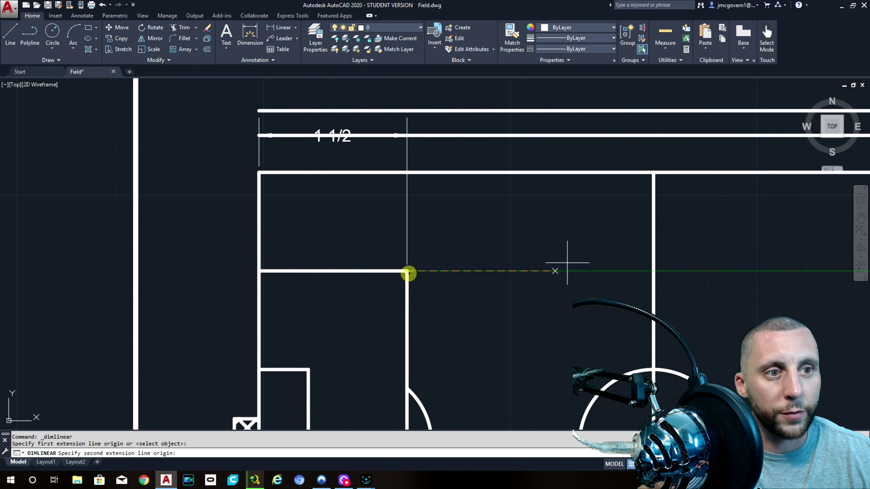
left_click(654, 173)
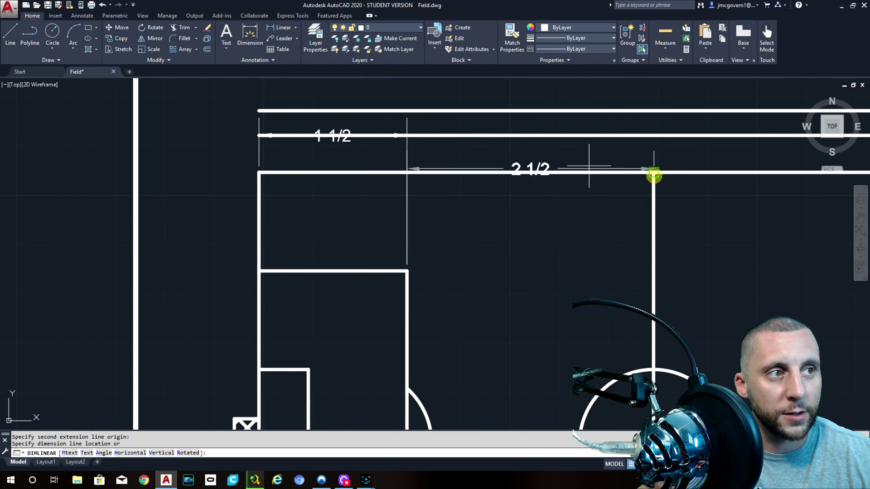
left_click(406, 135)
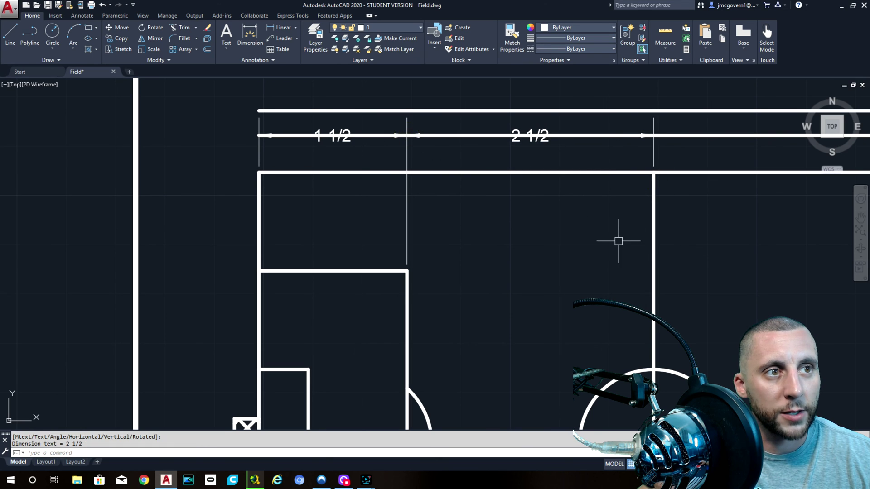
Step: Add a horizontal linear dimension from the right goal's outer upper corner to the field's upper-right corner, placed on the lower guide line
scroll(621, 239, "down", 4)
scroll(557, 179, "up", 4)
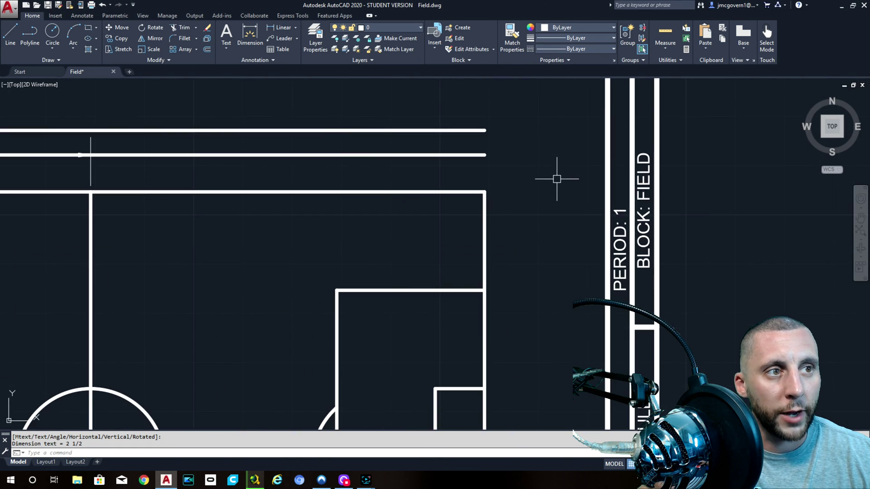
left_click(280, 27)
scroll(501, 295, "down", 3)
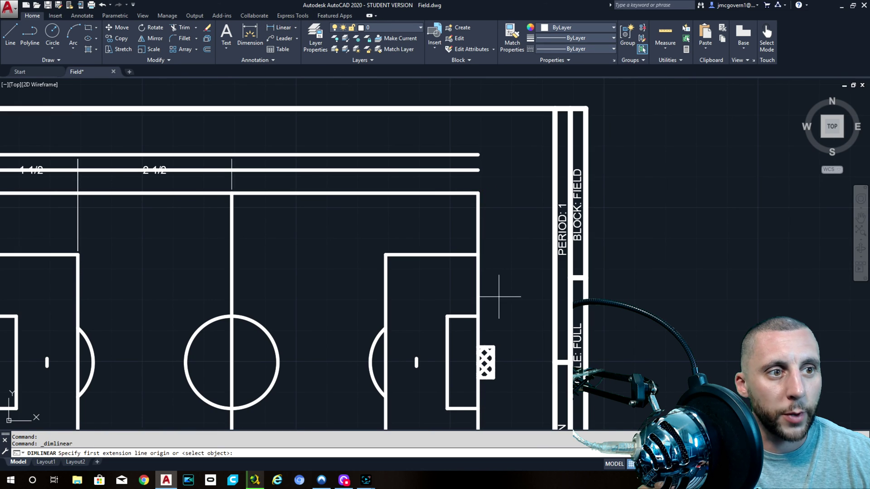
scroll(496, 337, "up", 3)
left_click(490, 354)
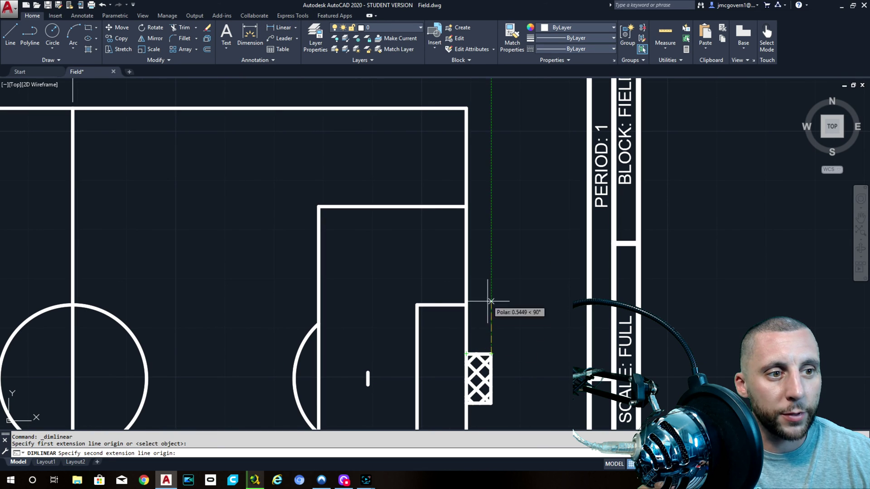
left_click(465, 107)
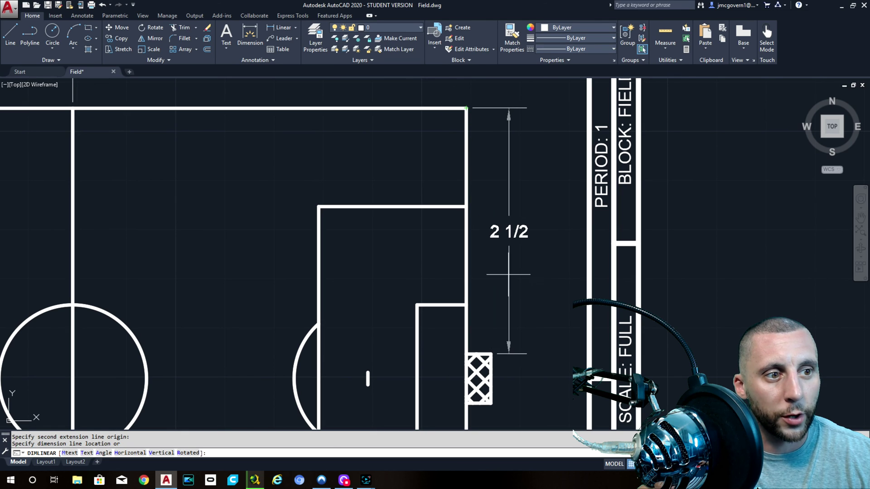
middle_click_drag(490, 119, 488, 186)
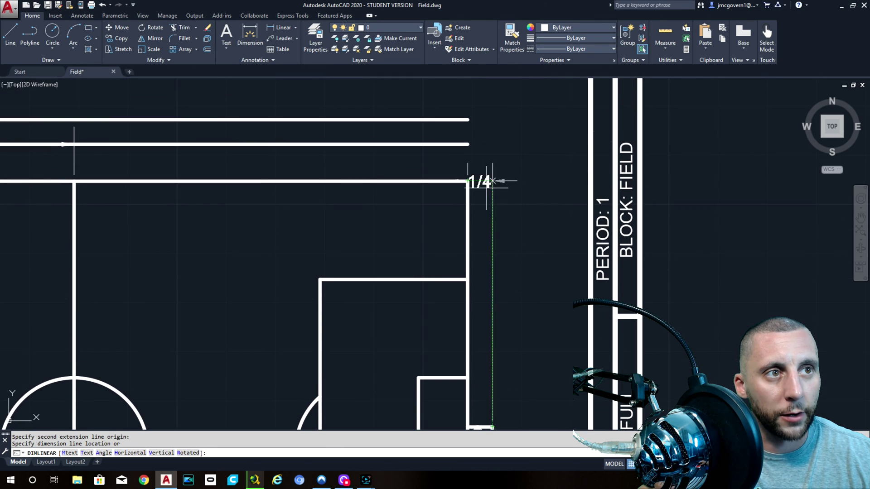
left_click(470, 144)
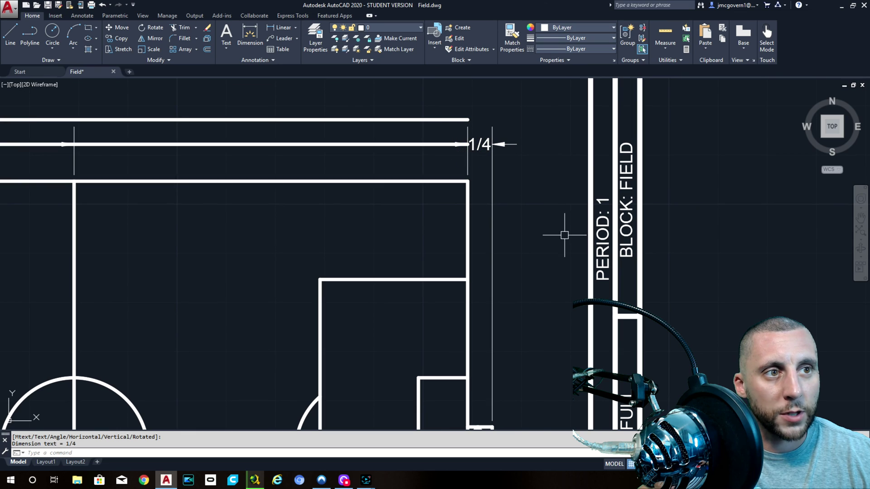
key("Return")
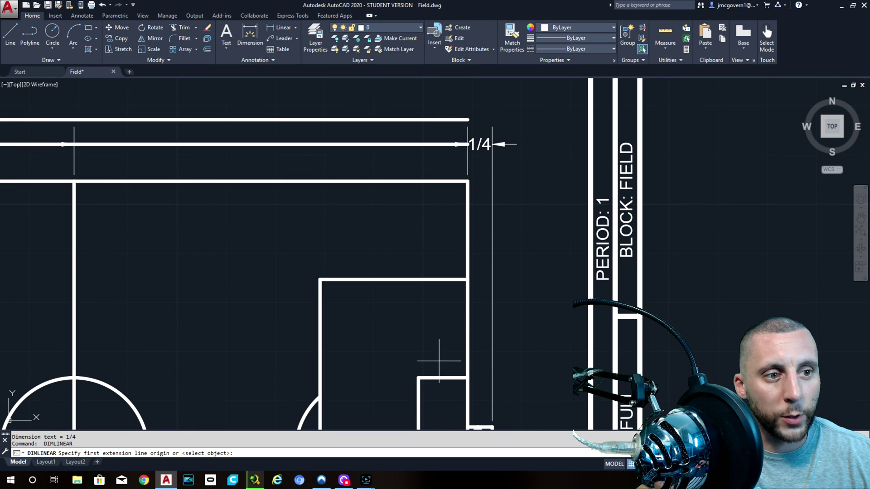
left_click(419, 373)
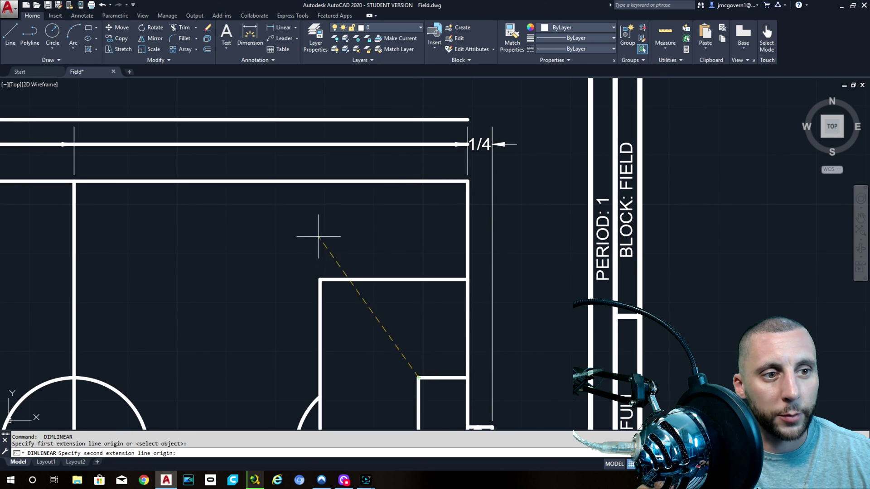
left_click(320, 279)
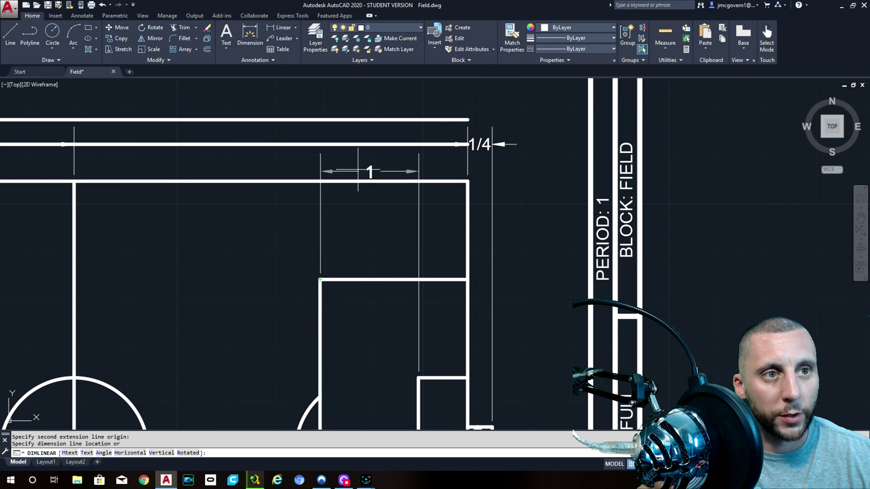
key("Escape")
Step: Add a horizontal linear dimension from the right goal area's upper inner corner to the penalty spot, placed on the lower guide line
key("Return")
left_click(419, 376)
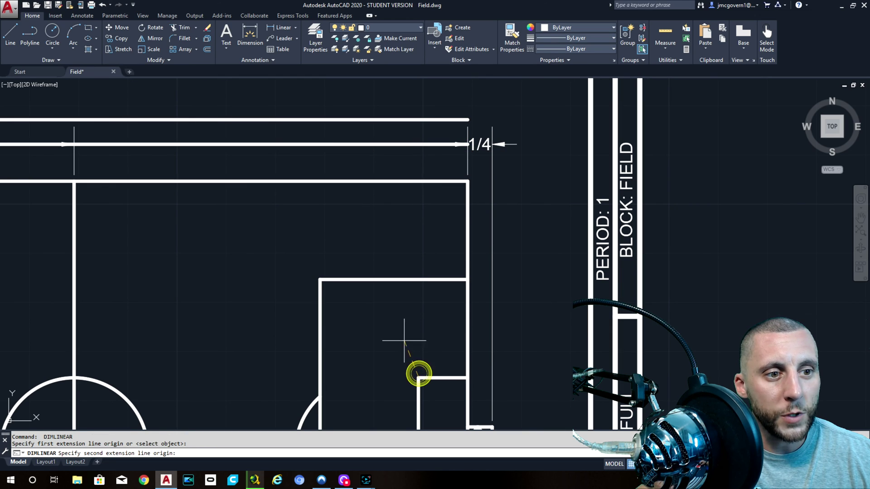
middle_click_drag(393, 393, 395, 346)
left_click(372, 400)
middle_click_drag(398, 158, 388, 194)
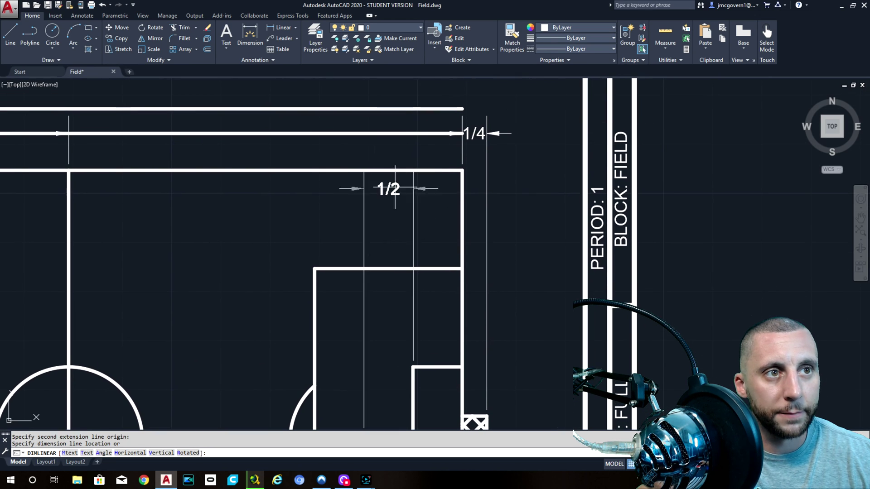
left_click(462, 133)
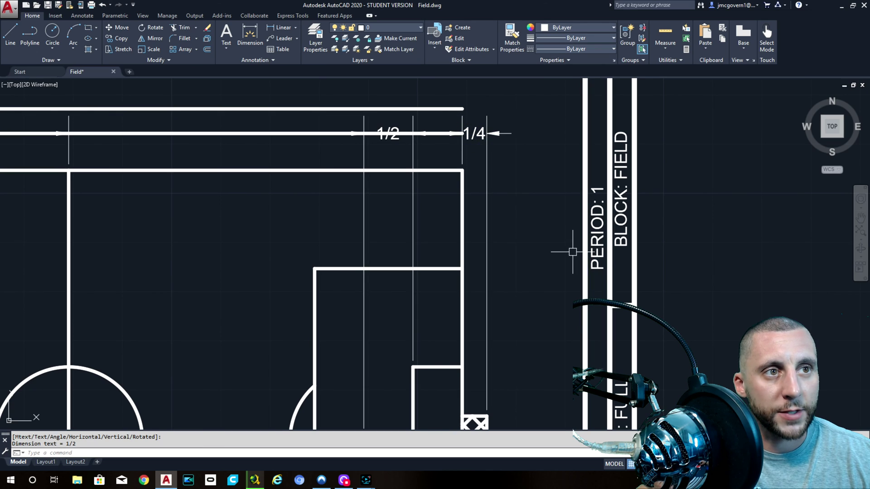
Step: Add a horizontal linear dimension from the field's upper-right corner to the right goal area's upper inner corner, placed on the upper guide line
key("space")
left_click(462, 170)
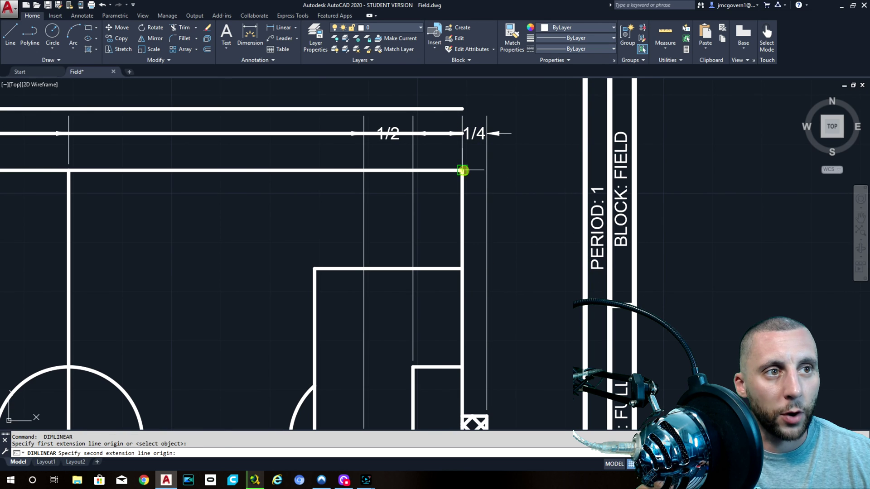
left_click(412, 367)
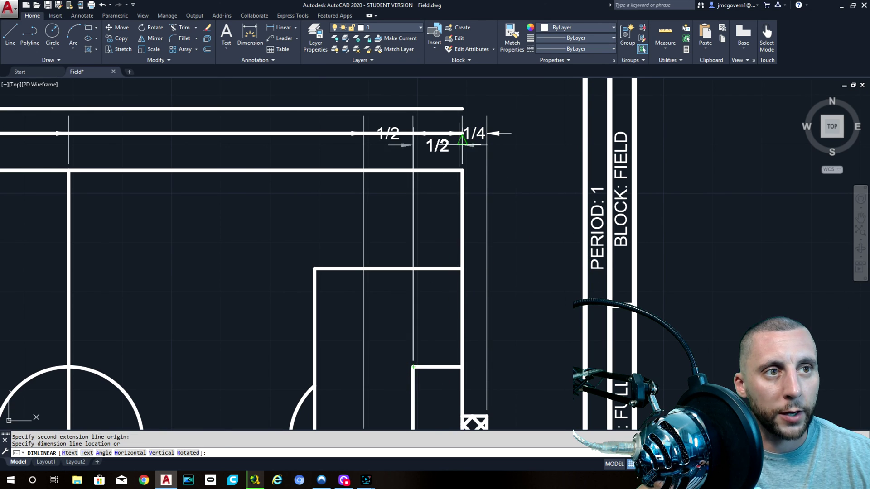
left_click(458, 109)
Step: Add a horizontal linear dimension from the right penalty spot to the penalty area's upper inner corner, placed on the upper guide line
middle_click_drag(396, 297, 415, 239)
key("space")
left_click(382, 377)
left_click(332, 211)
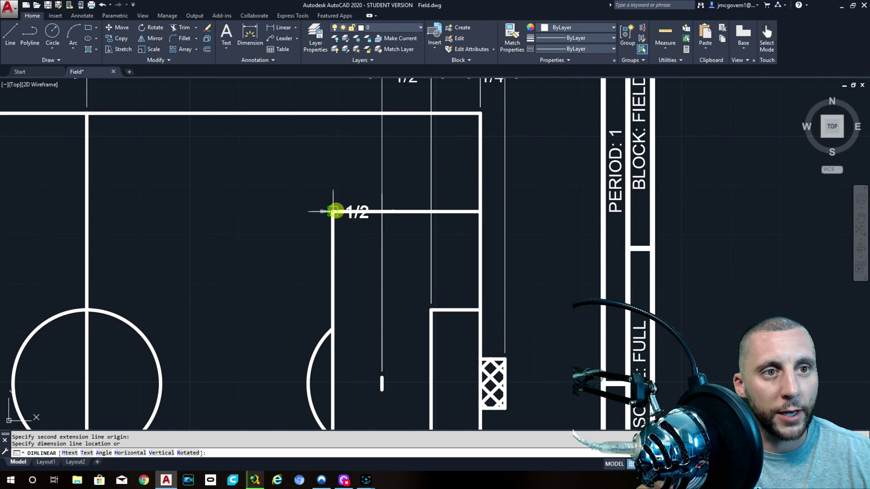
middle_click_drag(359, 162, 349, 264)
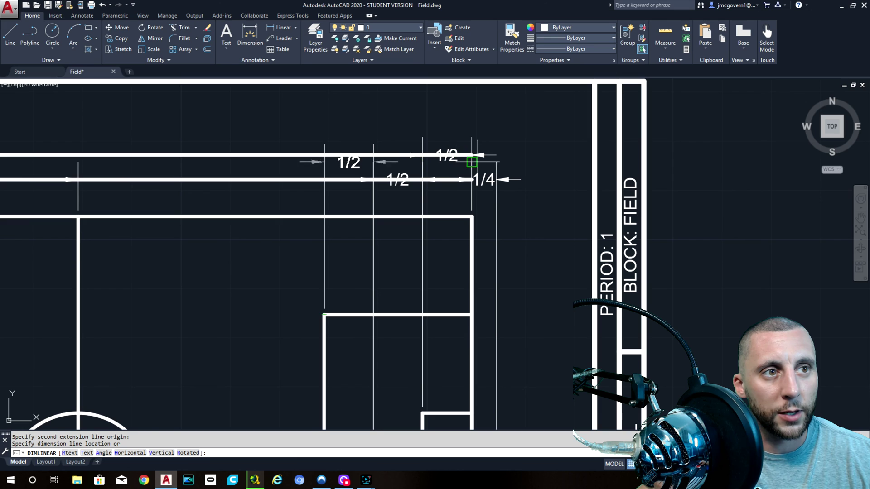
left_click(472, 154)
key("Escape")
scroll(505, 222, "down", 3)
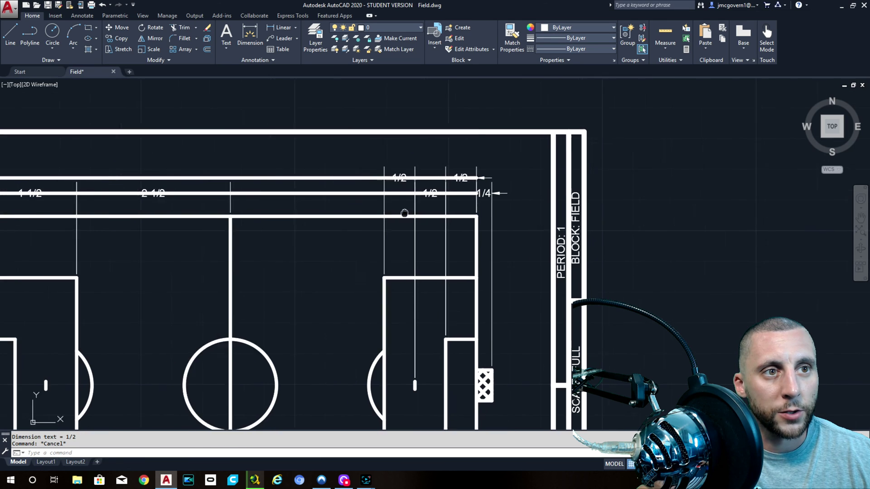
left_click(332, 199)
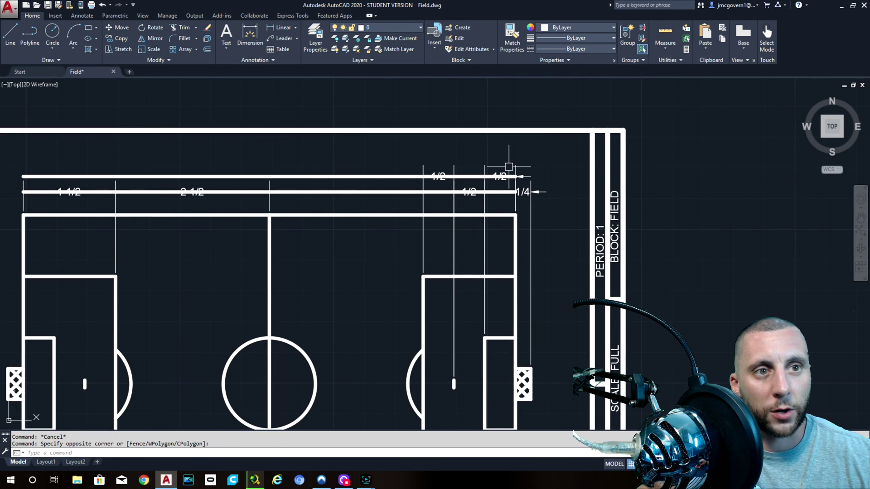
left_click(12, 188)
left_click_drag(211, 206, 598, 193)
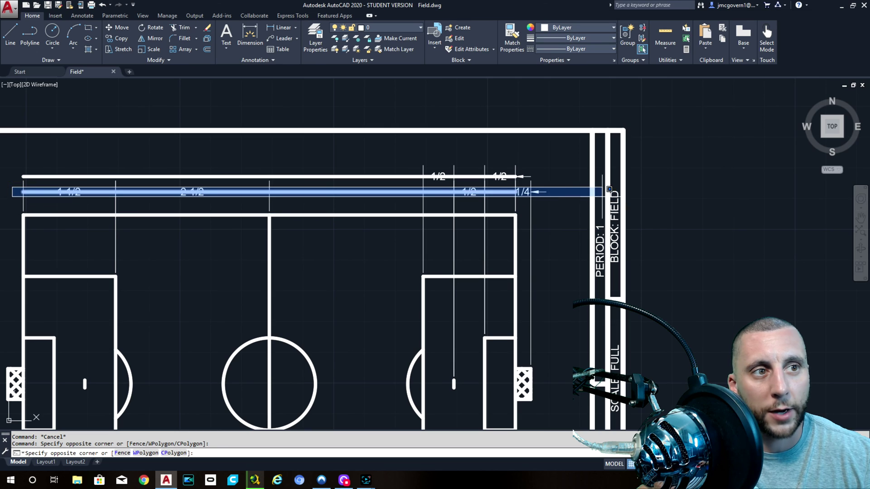
key("Escape")
Step: Delete both heavy guide lines above the redrawn field, keeping the dimensions
left_click(310, 201)
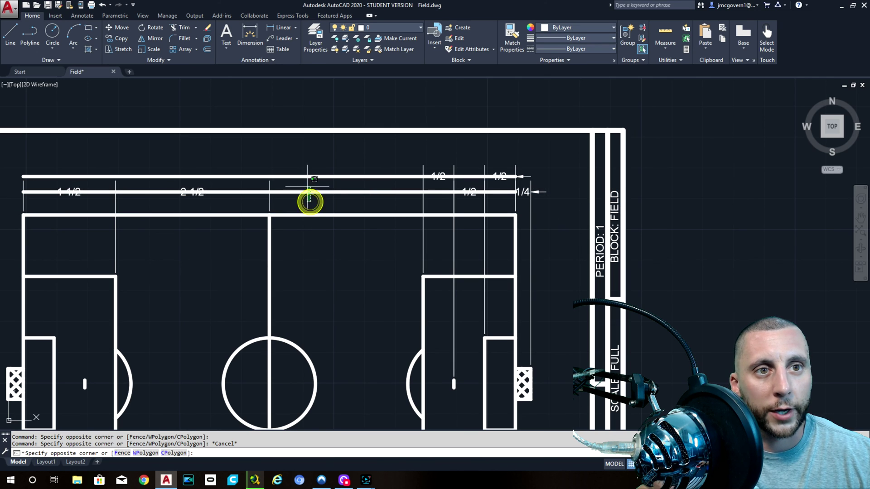
left_click(305, 164)
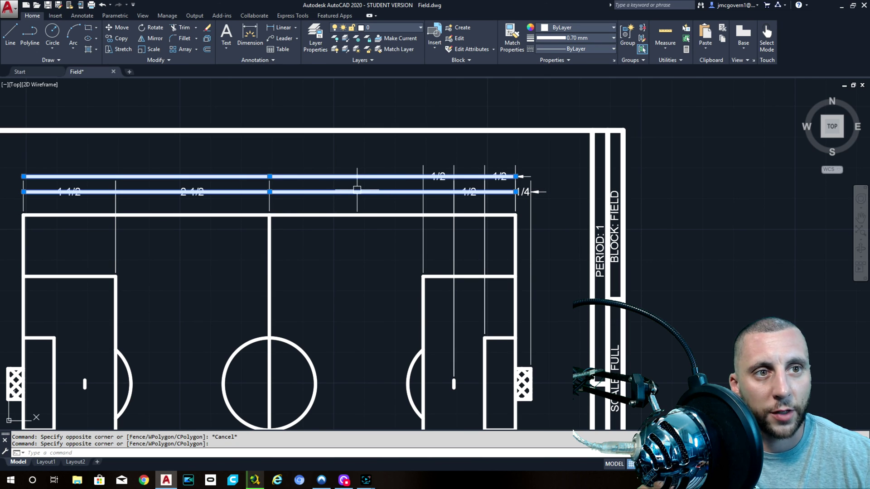
key("Delete")
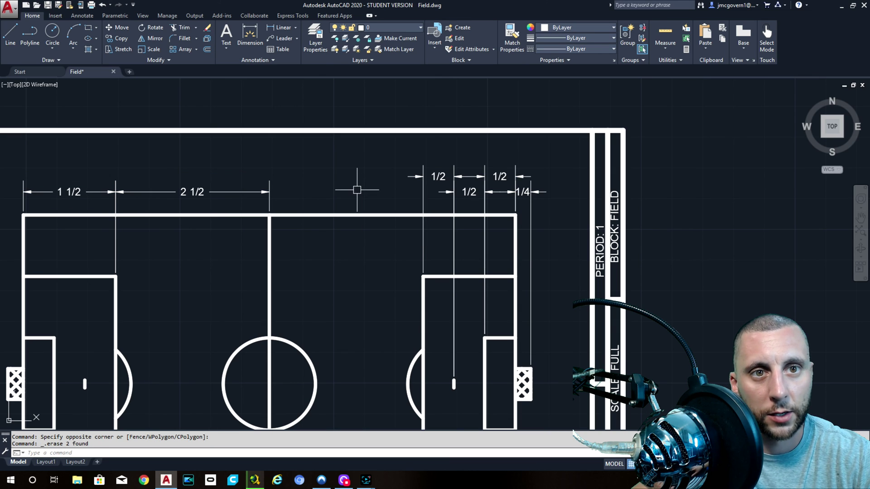
Step: Add a vertical linear dimension of the field's full height from its upper-right to its lower-right corner, placed outside the right goal
scroll(356, 189, "down", 4)
scroll(385, 274, "up", 5)
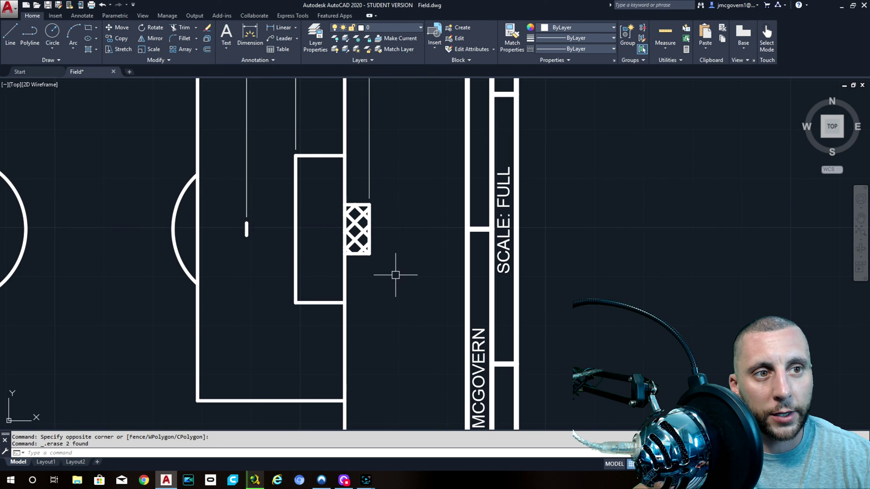
scroll(395, 274, "down", 2)
middle_click_drag(353, 307, 353, 190)
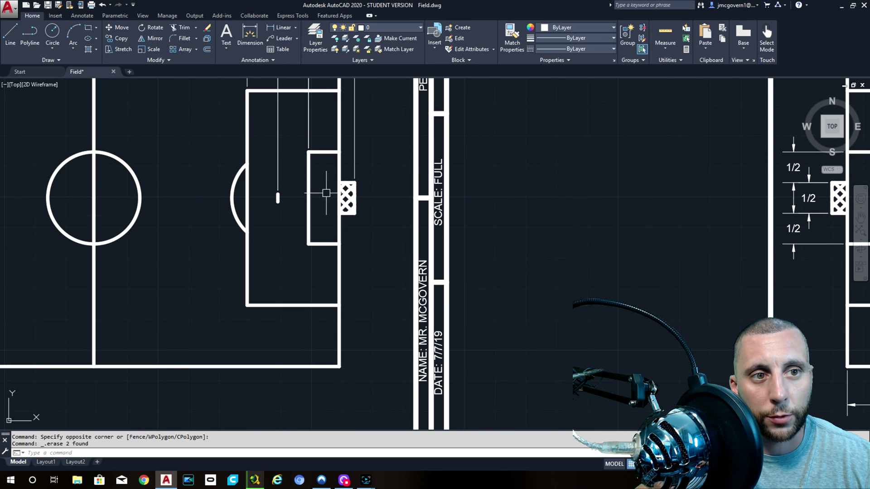
middle_click_drag(328, 150, 327, 267)
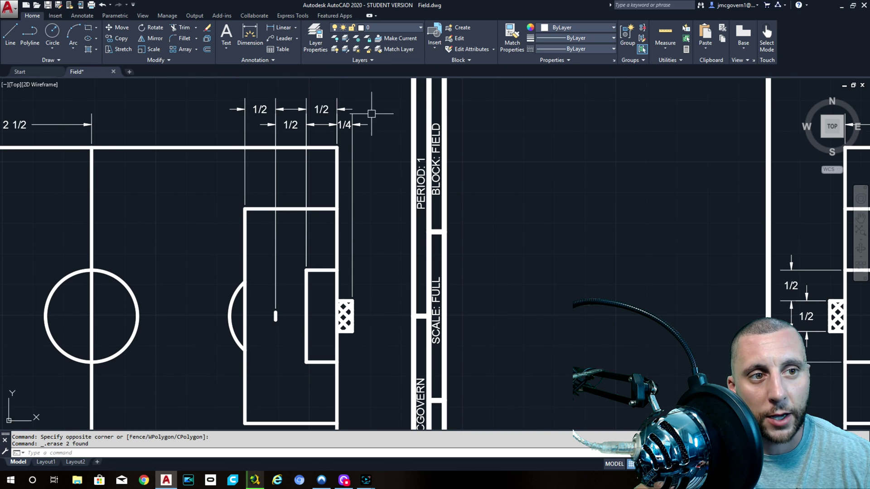
middle_click_drag(381, 187, 373, 154)
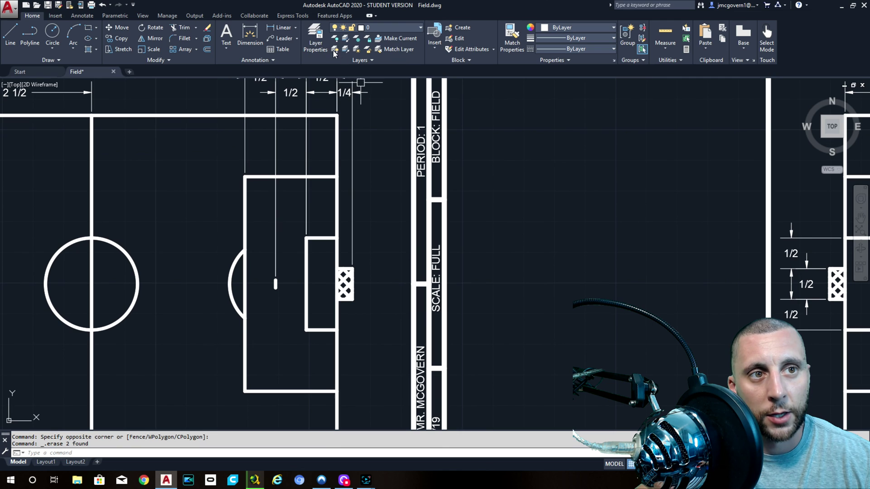
left_click(272, 29)
left_click(338, 116)
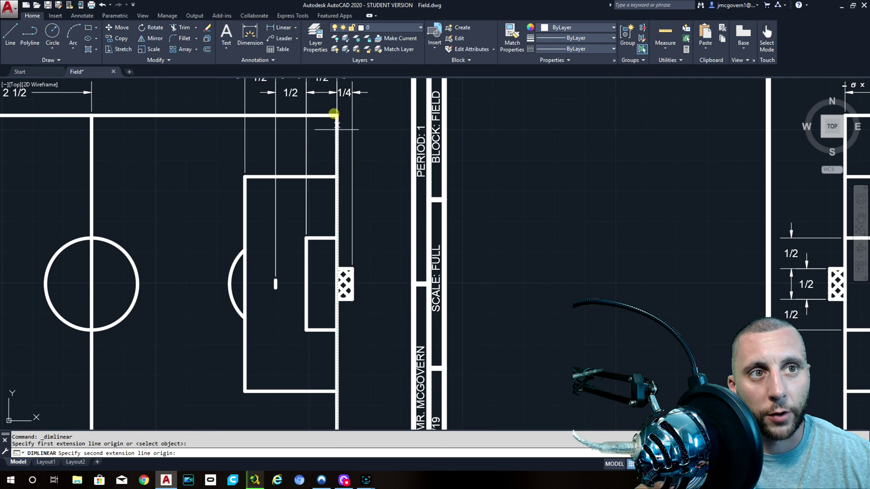
middle_click_drag(352, 412, 365, 349)
left_click(349, 389)
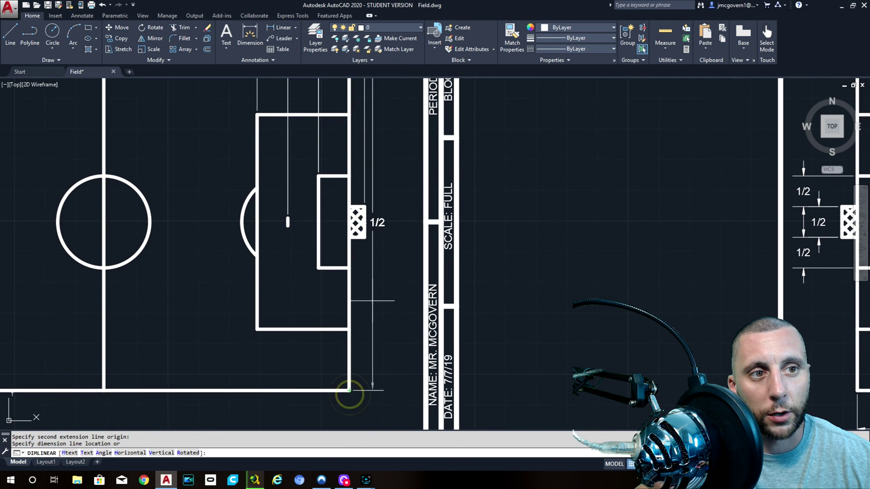
left_click(398, 241)
Step: Add a vertical linear dimension of the right goal's height between its outer corners, placed between the goal and the full-height dimension
key("space")
left_click(365, 238)
left_click(365, 206)
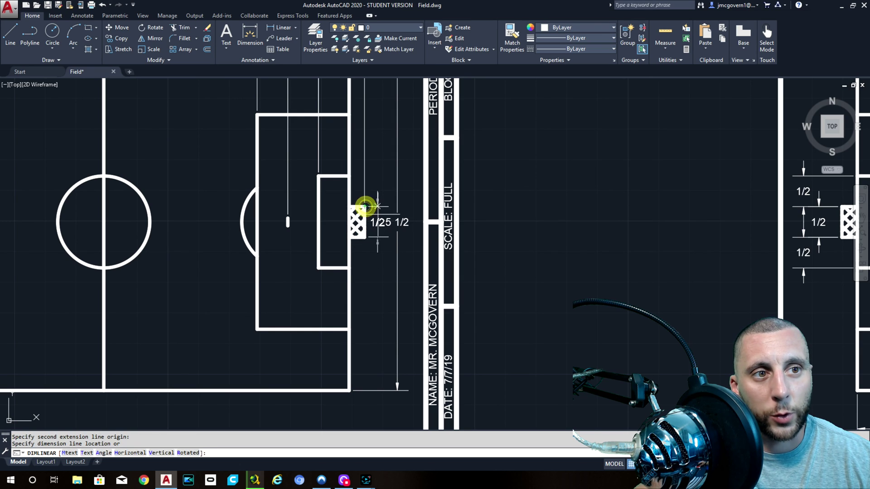
left_click(385, 238)
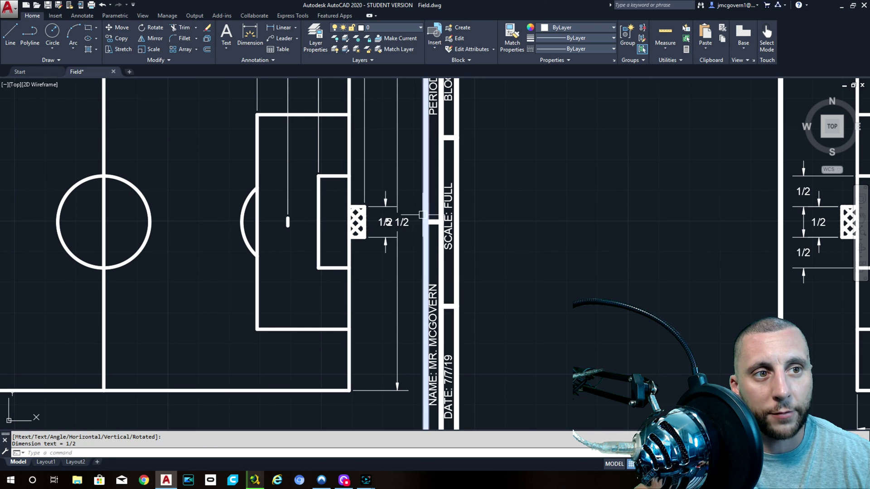
Step: Move the full-height dimension's text upward along its dimension line, clear of the goal dimension's text
left_click(397, 222)
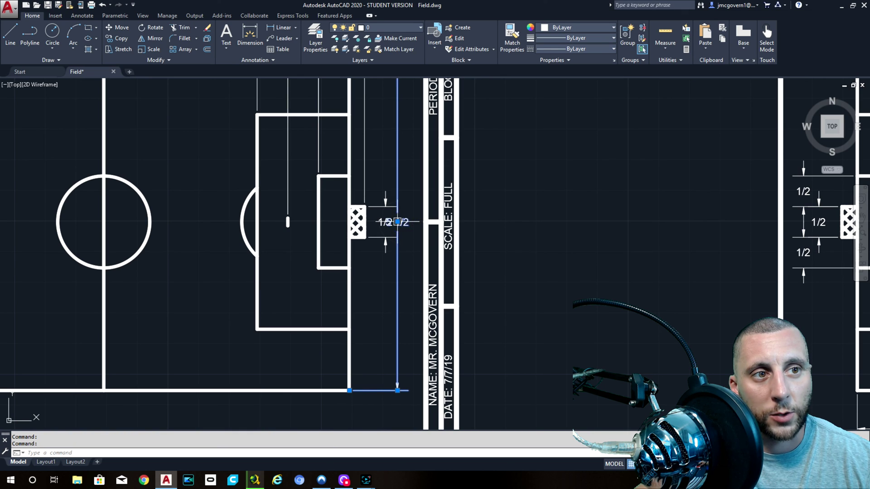
left_click(397, 222)
left_click(398, 180)
key("Escape")
key("Escape")
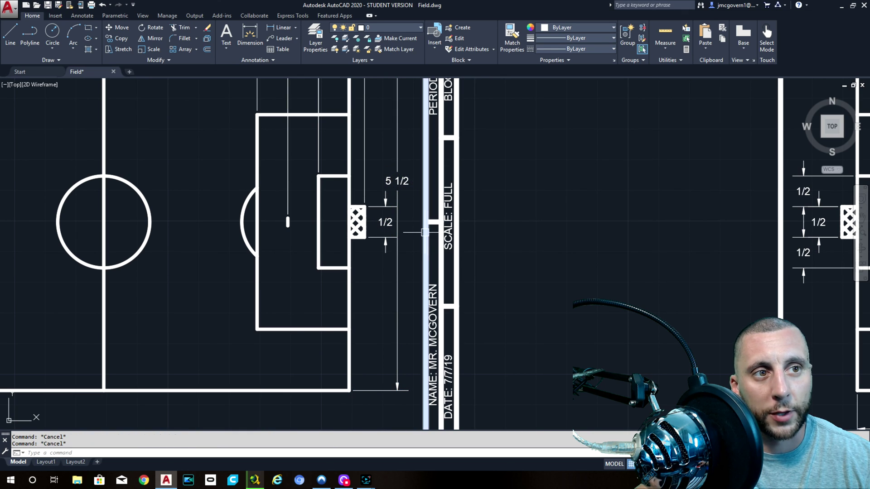
Step: Delete the full-height and goal-height dimensions beside the redrawn field's right edge
left_click(426, 233)
left_click(385, 162)
key("Delete")
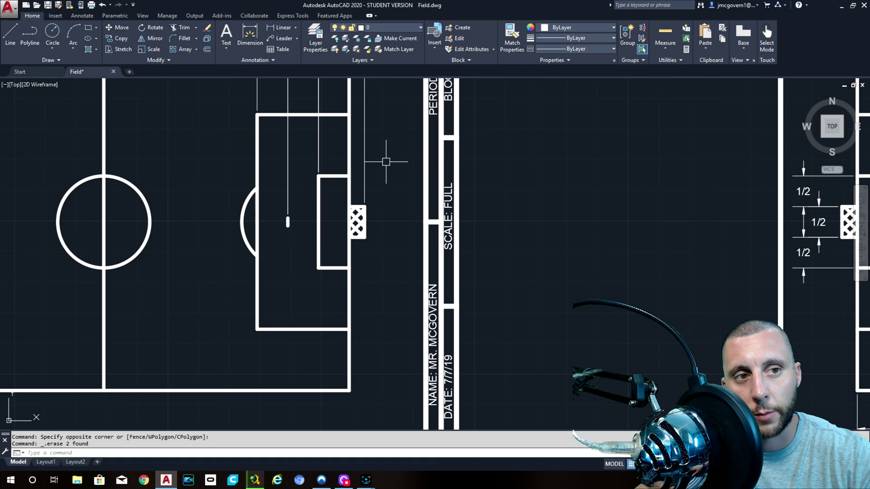
Step: Examine the reference field's remaining dimensions below the field, beside both goals, and at the arcs, centre circle and right penalty mark
scroll(387, 163, "down", 4)
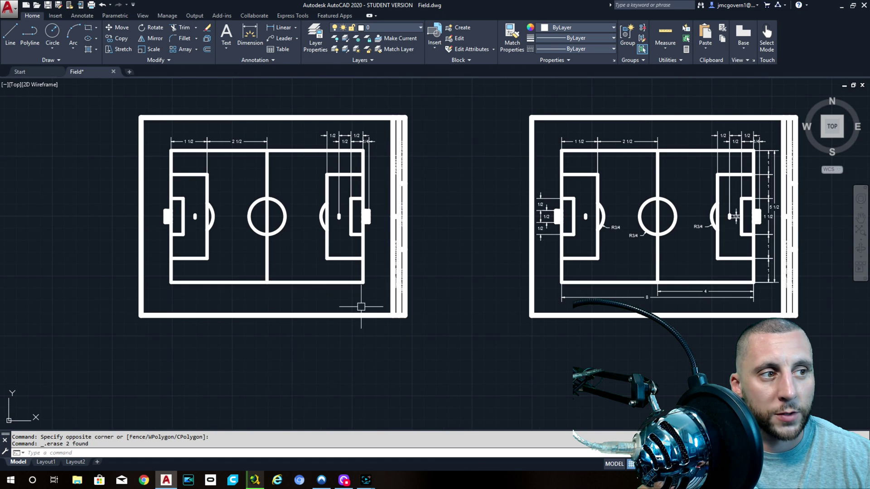
middle_click_drag(674, 288, 217, 255)
scroll(229, 267, "up", 4)
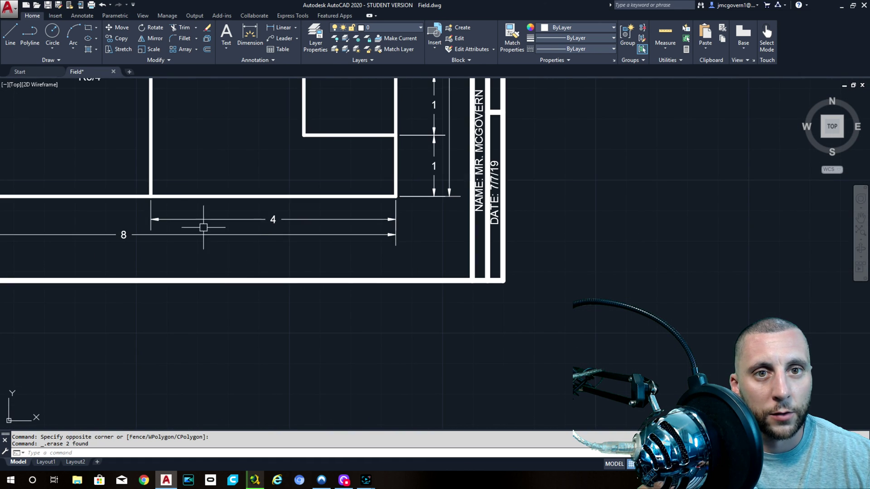
middle_click_drag(277, 213, 453, 228)
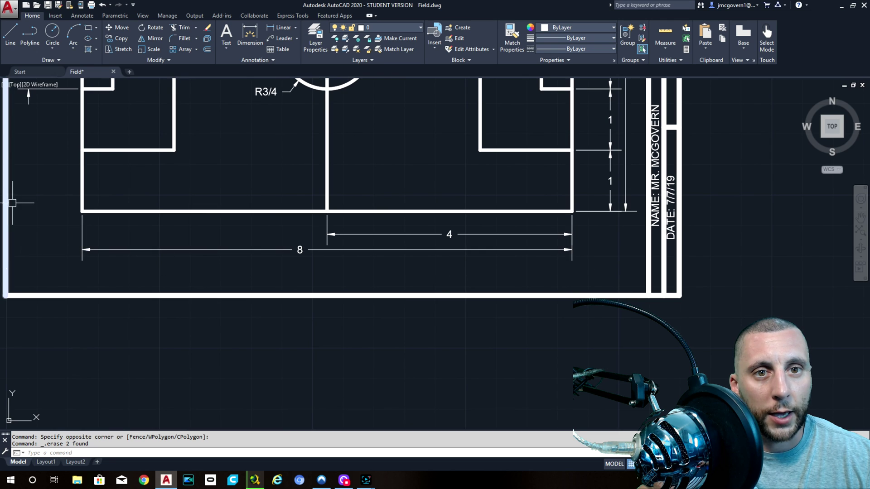
scroll(107, 228, "down", 2)
middle_click_drag(107, 227, 228, 283)
scroll(186, 203, "up", 5)
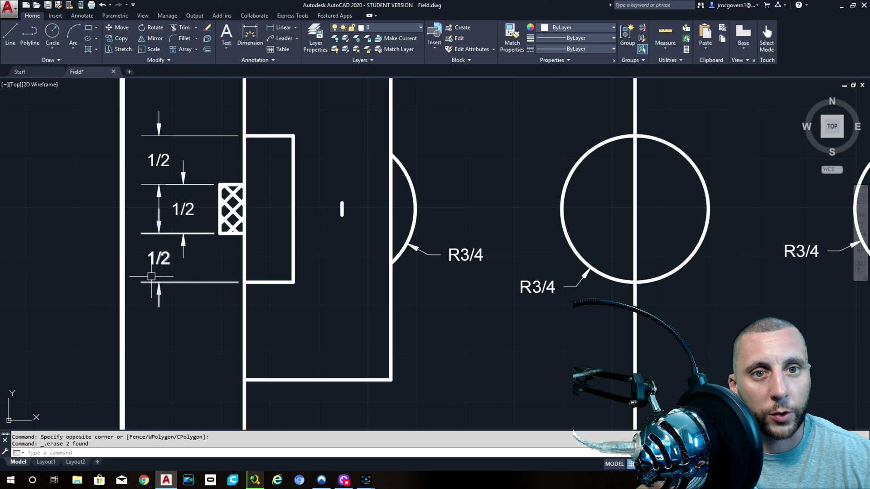
scroll(155, 299, "down", 3)
mouse_move(464, 300)
middle_mouse_down()
mouse_move(141, 256)
mouse_move(118, 271)
middle_mouse_up()
scroll(201, 214, "up", 4)
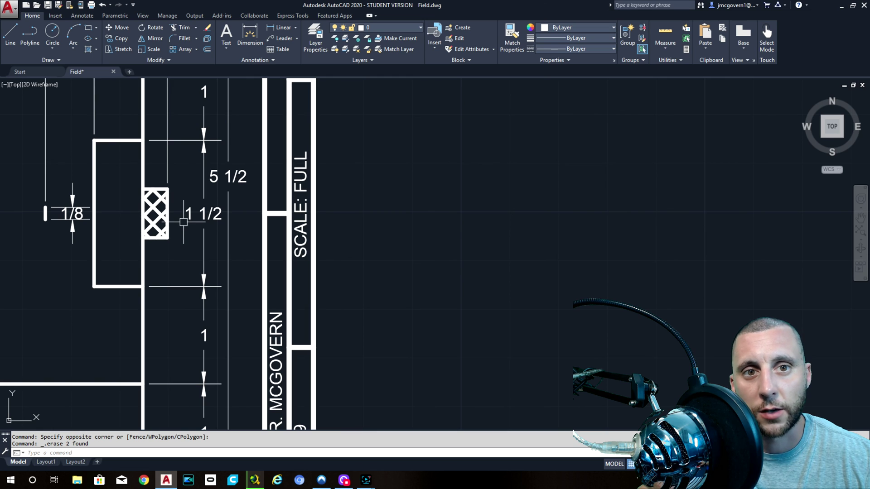
scroll(184, 222, "down", 6)
middle_click_drag(184, 222, 308, 246)
middle_click_drag(251, 262, 284, 268)
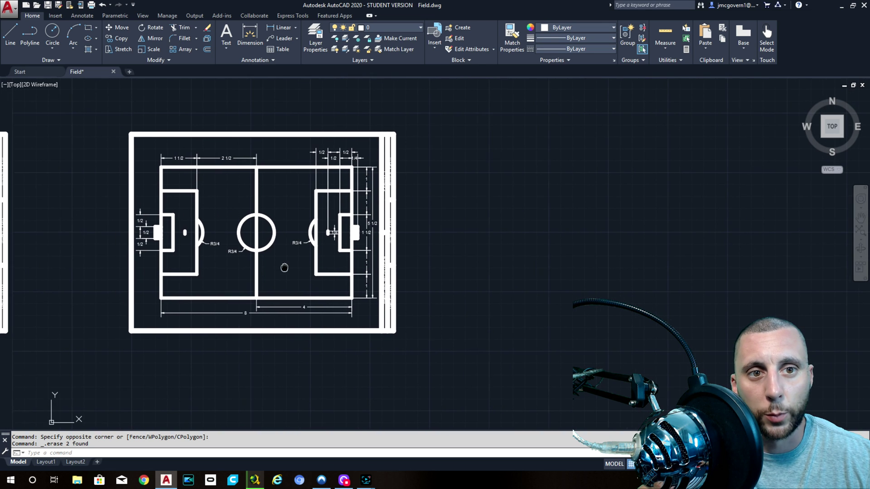
scroll(231, 257, "up", 5)
scroll(217, 247, "down", 5)
Step: Add radius dimensions to the redrawn field's left penalty arc, centre circle and right penalty arc, placing each text outside its curve's lower part
middle_click_drag(249, 243, 403, 268)
scroll(404, 268, "down", 2)
scroll(299, 245, "up", 6)
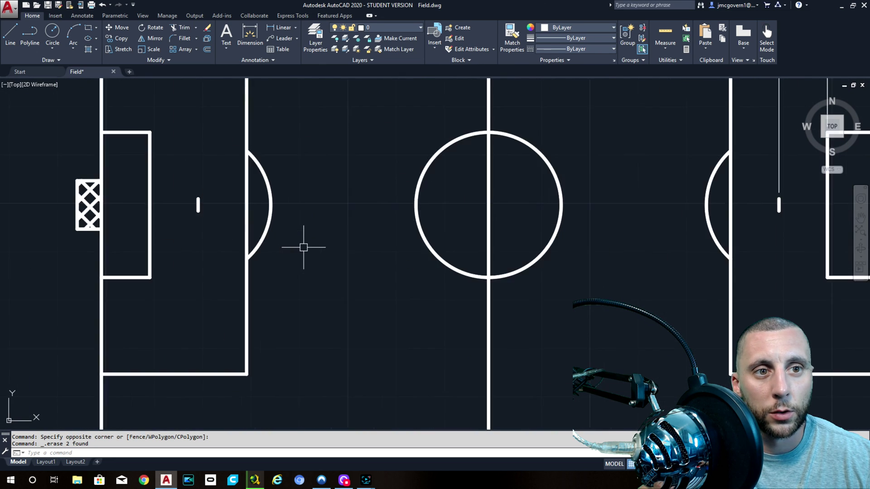
scroll(305, 245, "down", 2)
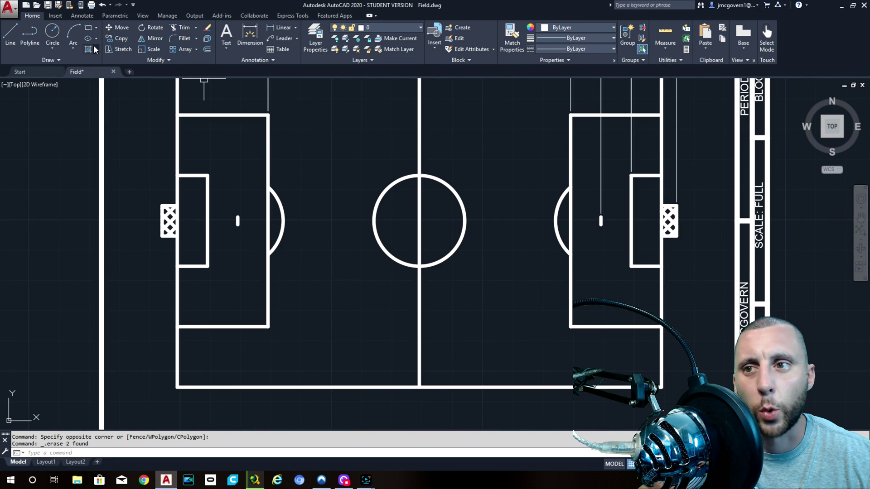
left_click(295, 28)
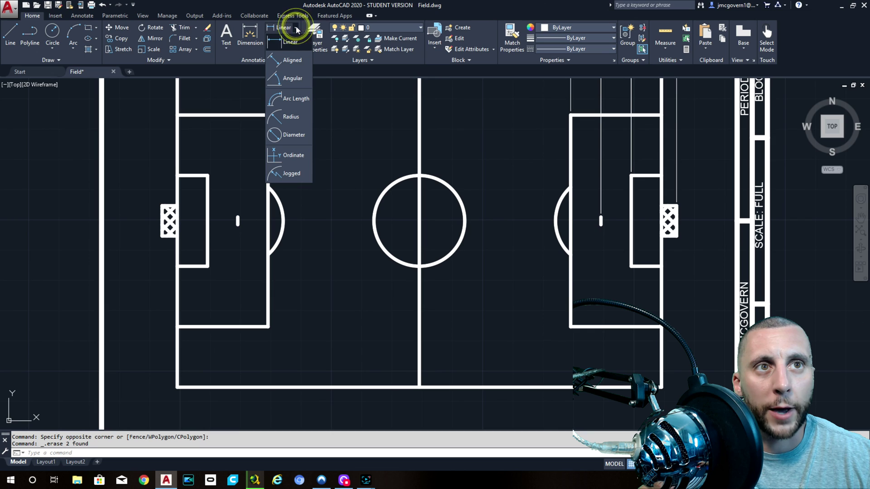
left_click(299, 122)
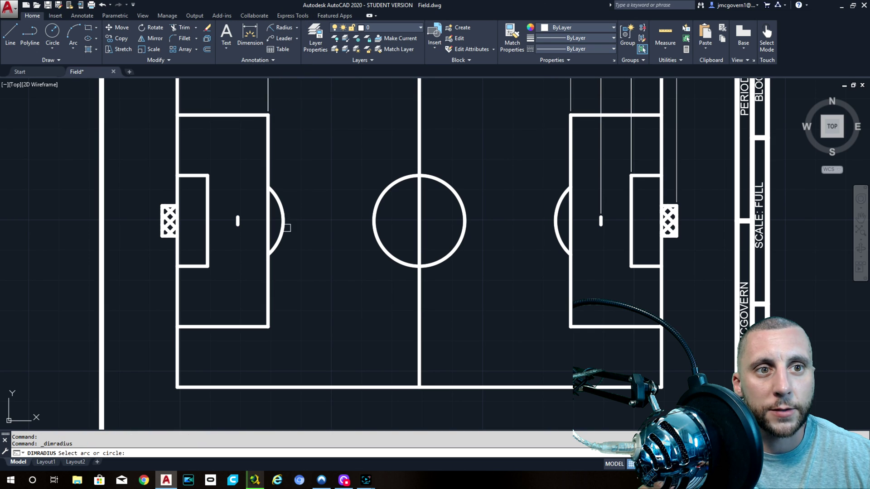
left_click(283, 231)
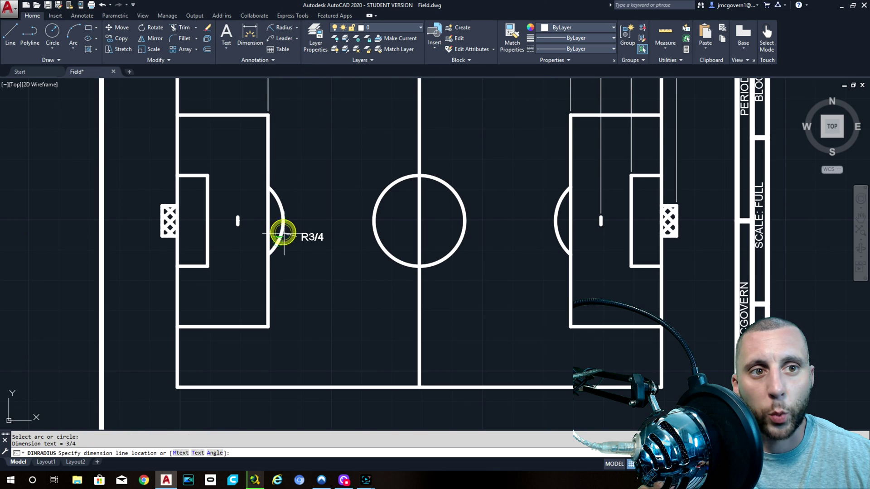
left_click(298, 254)
key("Return")
left_click(385, 254)
left_click(370, 266)
key("Return")
left_click(560, 240)
left_click(524, 267)
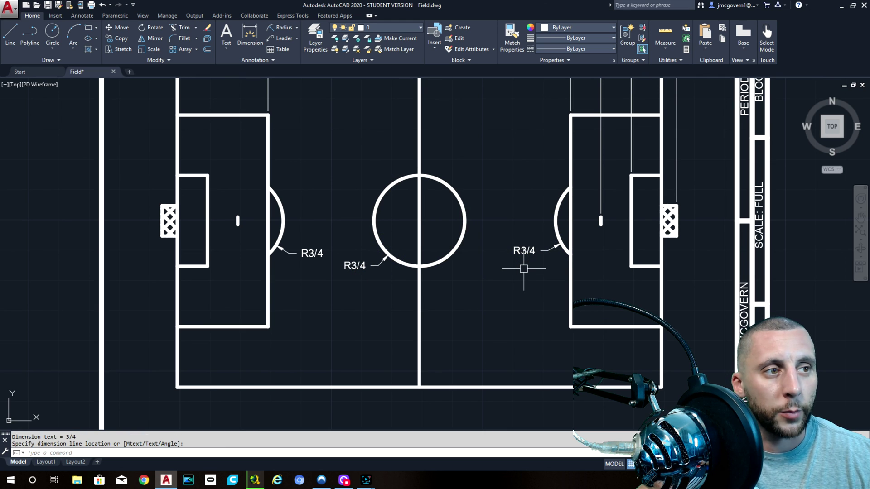
Step: Add a vertical linear dimension of the right penalty mark's height, placed between the mark and the small goal box
left_click(301, 28)
left_click(283, 45)
scroll(589, 217, "up", 4)
left_click(618, 217)
left_click(618, 236)
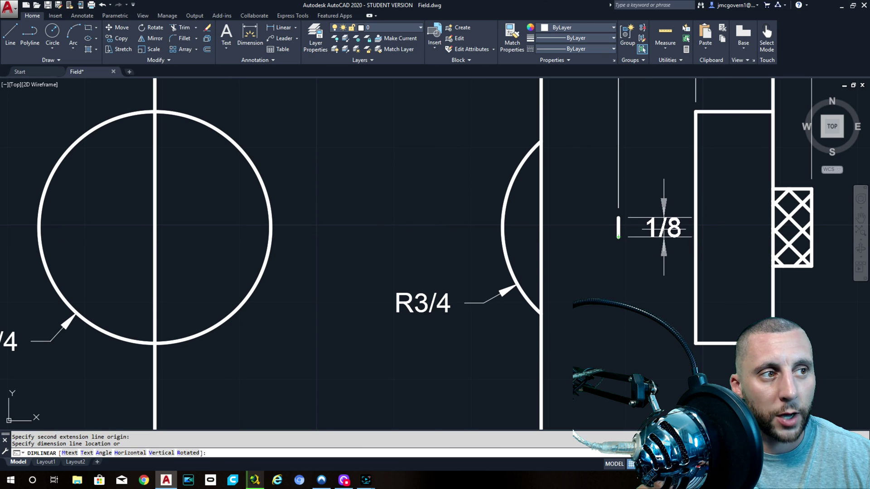
left_click(660, 228)
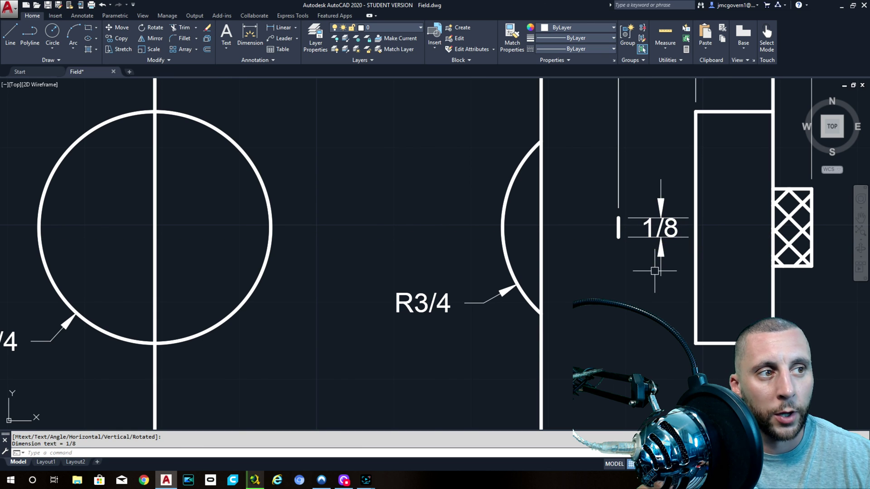
scroll(655, 271, "down", 6)
middle_click_drag(652, 253, 533, 261)
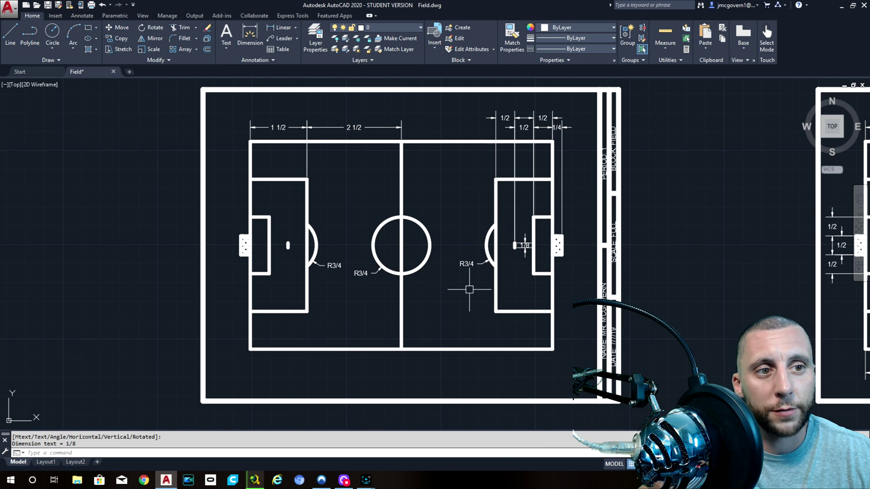
middle_click_drag(469, 289, 444, 291)
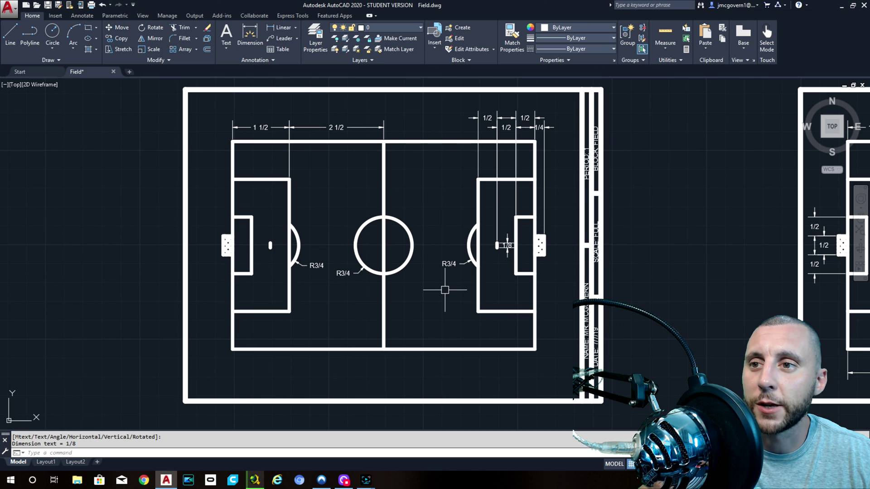